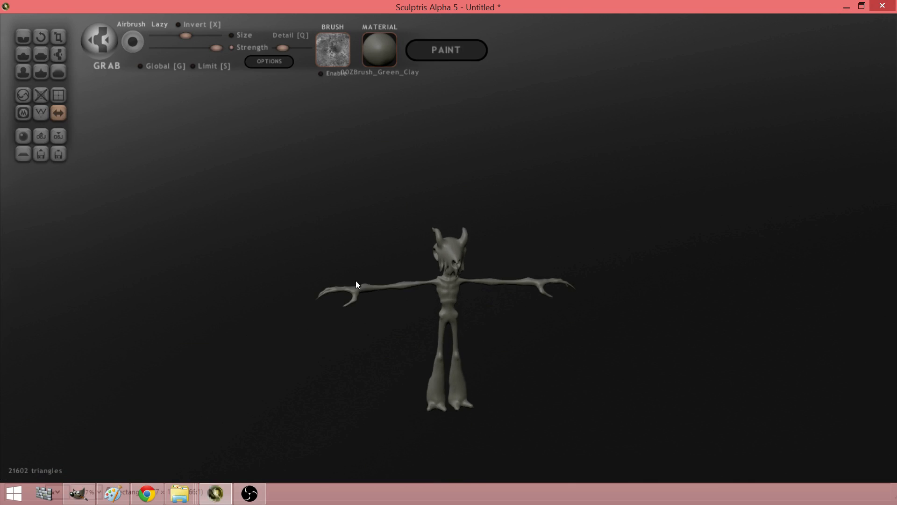
- Switch the horned creature from sculpting to paint mode, building its mapping at a resolution of 1024
{"action": "mouse_move", "coordinate": [356, 283]}
{"action": "left_mouse_down"}
{"action": "mouse_move", "coordinate": [489, 261]}
{"action": "mouse_move", "coordinate": [691, 258]}
{"action": "left_mouse_up"}
{"action": "left_click_drag", "start_coordinate": [450, 245], "coordinate": [621, 252]}
{"action": "scroll", "coordinate": [377, 242], "scroll_direction": "up", "scroll_amount": 5}
{"action": "left_click_drag", "start_coordinate": [377, 242], "coordinate": [495, 248]}
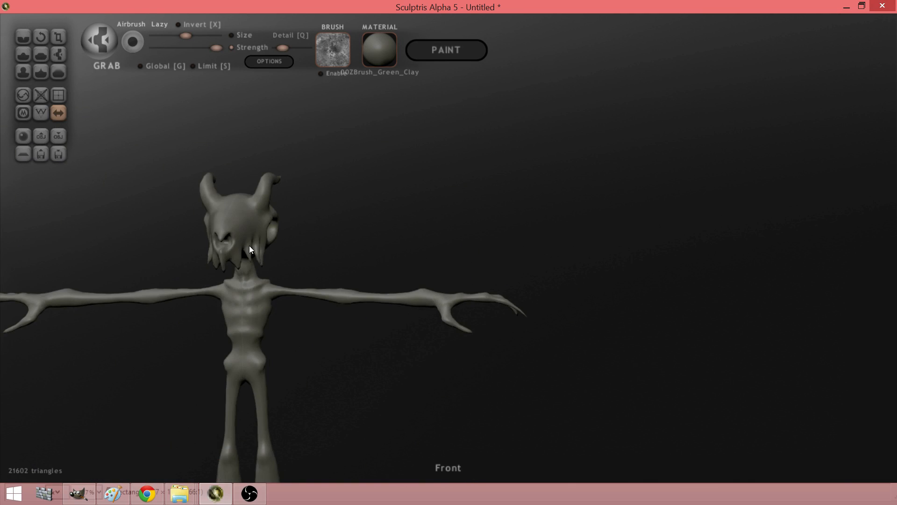
{"action": "left_click_drag", "start_coordinate": [248, 245], "coordinate": [495, 209], "text": "alt"}
{"action": "mouse_move", "coordinate": [333, 185]}
{"action": "left_mouse_down"}
{"action": "mouse_move", "coordinate": [639, 224]}
{"action": "mouse_move", "coordinate": [534, 211]}
{"action": "mouse_move", "coordinate": [344, 206]}
{"action": "mouse_move", "coordinate": [554, 159]}
{"action": "mouse_move", "coordinate": [461, 173]}
{"action": "mouse_move", "coordinate": [447, 121]}
{"action": "left_mouse_up"}
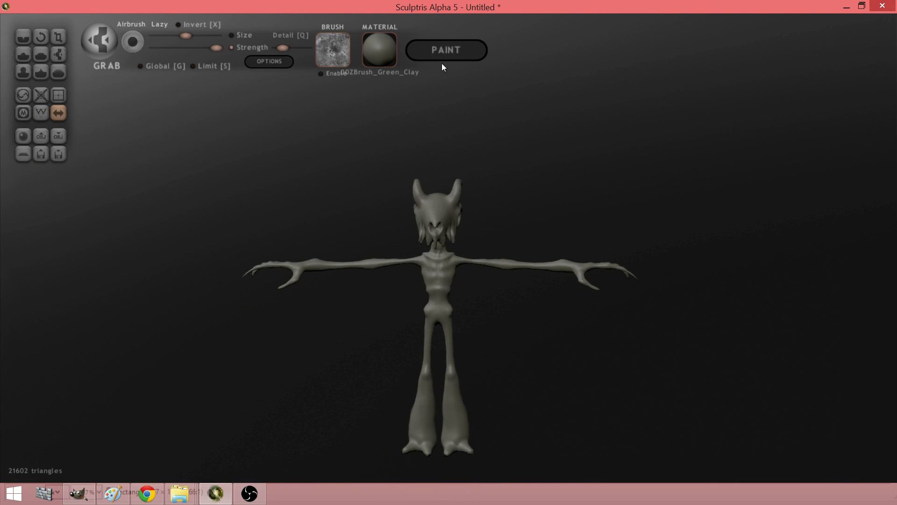
{"action": "left_click", "coordinate": [441, 49]}
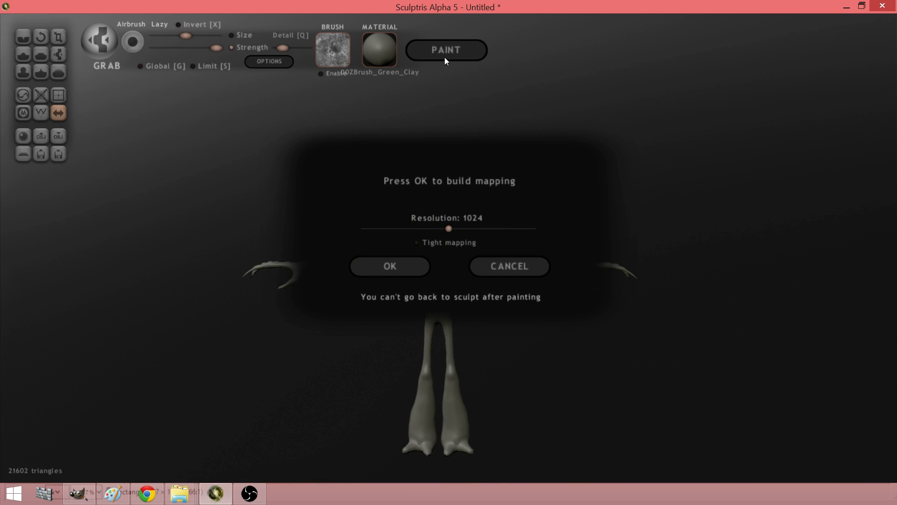
{"action": "left_click", "coordinate": [382, 267]}
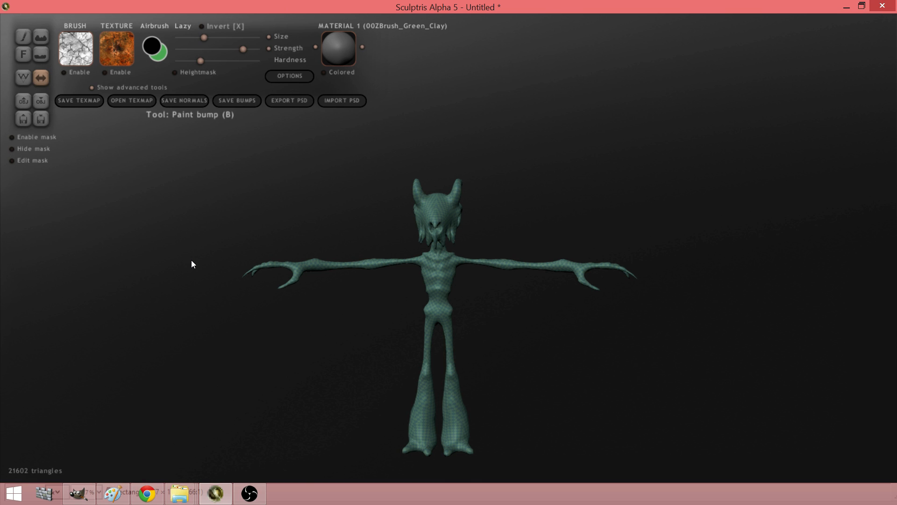
- Try a plain Paint bump stroke down the creature's chest and undo it
{"action": "scroll", "coordinate": [264, 313], "scroll_direction": "up", "scroll_amount": 5}
{"action": "mouse_move", "coordinate": [271, 301]}
{"action": "left_mouse_down"}
{"action": "mouse_move", "coordinate": [383, 270]}
{"action": "mouse_move", "coordinate": [515, 299]}
{"action": "mouse_move", "coordinate": [686, 290]}
{"action": "left_mouse_up"}
{"action": "right_click_drag", "start_coordinate": [686, 291], "coordinate": [690, 302]}
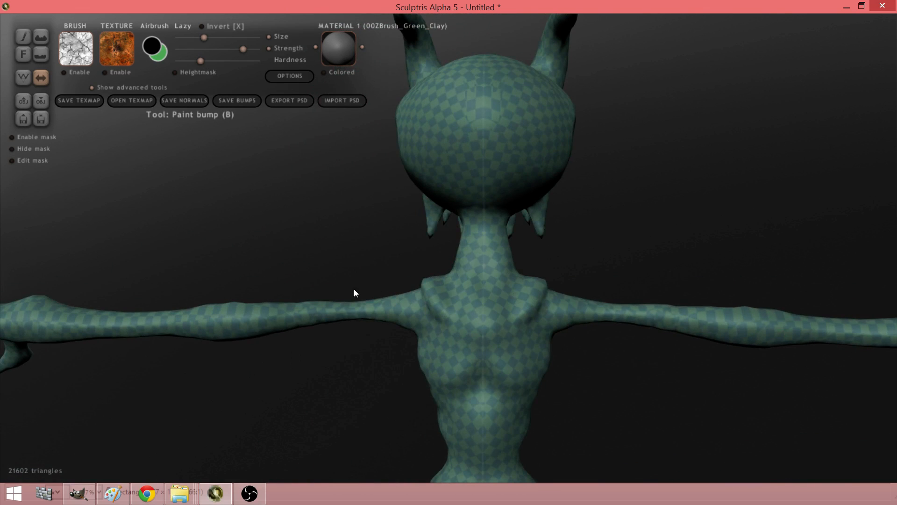
{"action": "right_click_drag", "start_coordinate": [354, 293], "coordinate": [625, 293]}
{"action": "scroll", "coordinate": [625, 292], "scroll_direction": "up", "scroll_amount": 4}
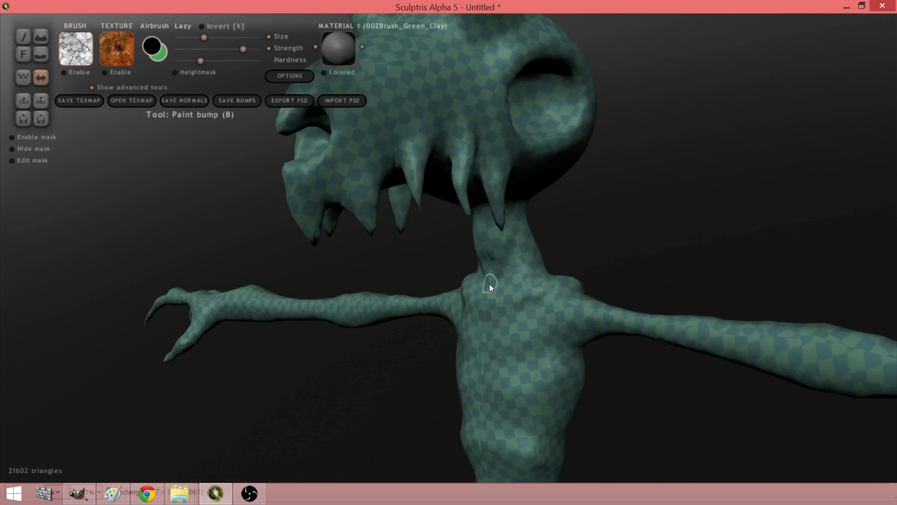
{"action": "right_click_drag", "start_coordinate": [489, 284], "coordinate": [573, 276]}
{"action": "mouse_move", "coordinate": [490, 295]}
{"action": "left_mouse_down"}
{"action": "mouse_move", "coordinate": [486, 323]}
{"action": "mouse_move", "coordinate": [510, 369]}
{"action": "mouse_move", "coordinate": [487, 411]}
{"action": "mouse_move", "coordinate": [504, 361]}
{"action": "left_mouse_up"}
{"action": "key", "text": "ctrl+z"}
{"action": "right_click_drag", "start_coordinate": [504, 362], "coordinate": [330, 253]}
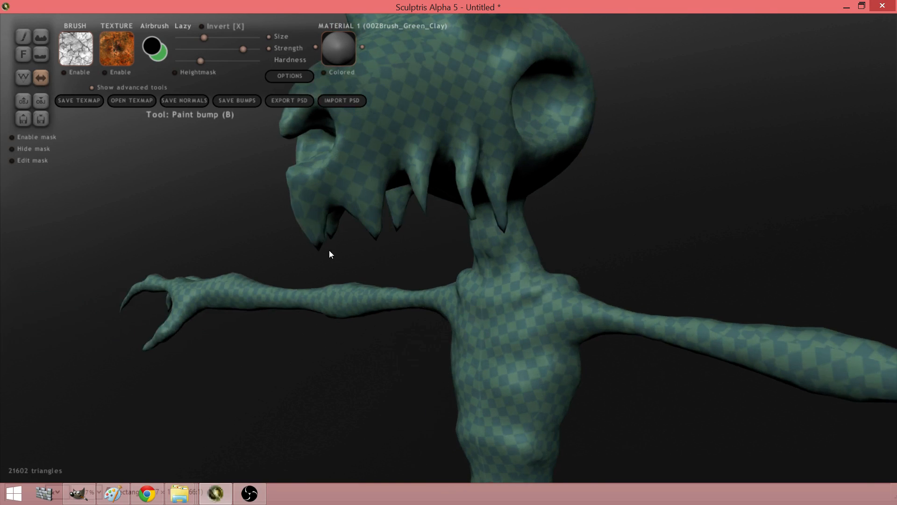
- Try painting cracked bump detail on the side of the skull with the brush texture enabled and a larger brush
{"action": "left_click", "coordinate": [77, 74]}
{"action": "mouse_move", "coordinate": [386, 120]}
{"action": "right_mouse_down"}
{"action": "mouse_move", "coordinate": [426, 153]}
{"action": "mouse_move", "coordinate": [456, 245]}
{"action": "right_mouse_up"}
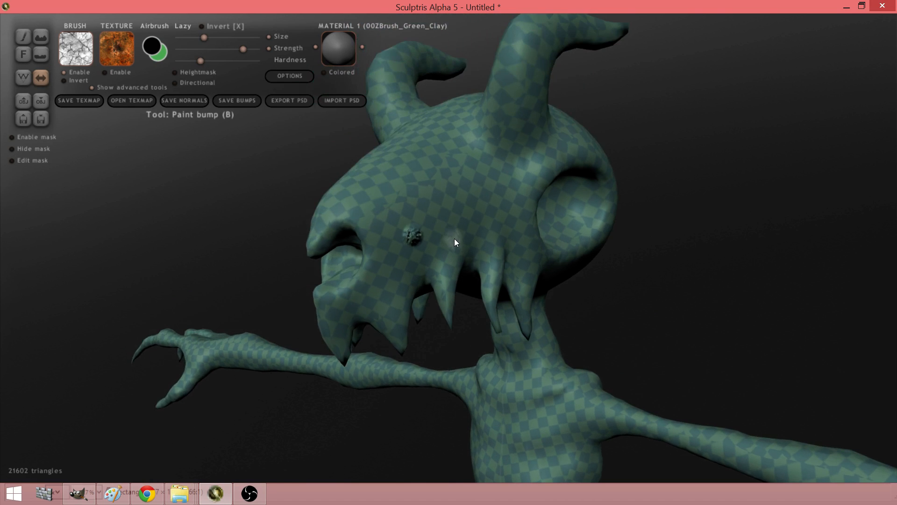
{"action": "scroll", "coordinate": [456, 244], "scroll_direction": "up", "scroll_amount": 10}
{"action": "scroll", "coordinate": [387, 243], "scroll_direction": "down", "scroll_amount": 10}
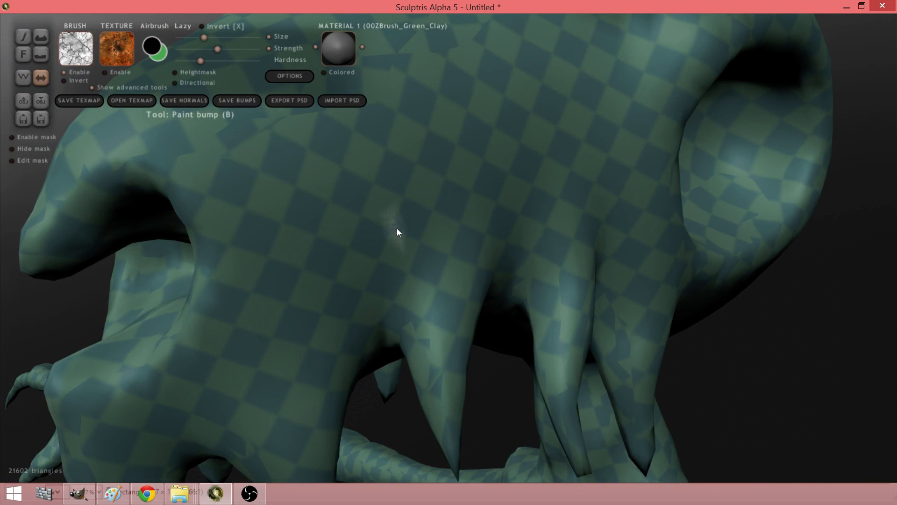
{"action": "mouse_move", "coordinate": [398, 231]}
{"action": "left_mouse_down"}
{"action": "mouse_move", "coordinate": [476, 186]}
{"action": "mouse_move", "coordinate": [512, 153]}
{"action": "left_mouse_up"}
{"action": "scroll", "coordinate": [512, 150], "scroll_direction": "down", "scroll_amount": 6}
{"action": "right_click_drag", "start_coordinate": [644, 287], "coordinate": [541, 282]}
{"action": "scroll", "coordinate": [541, 280], "scroll_direction": "up", "scroll_amount": 8}
{"action": "right_click_drag", "start_coordinate": [402, 266], "coordinate": [461, 320]}
{"action": "scroll", "coordinate": [460, 320], "scroll_direction": "down", "scroll_amount": 5}
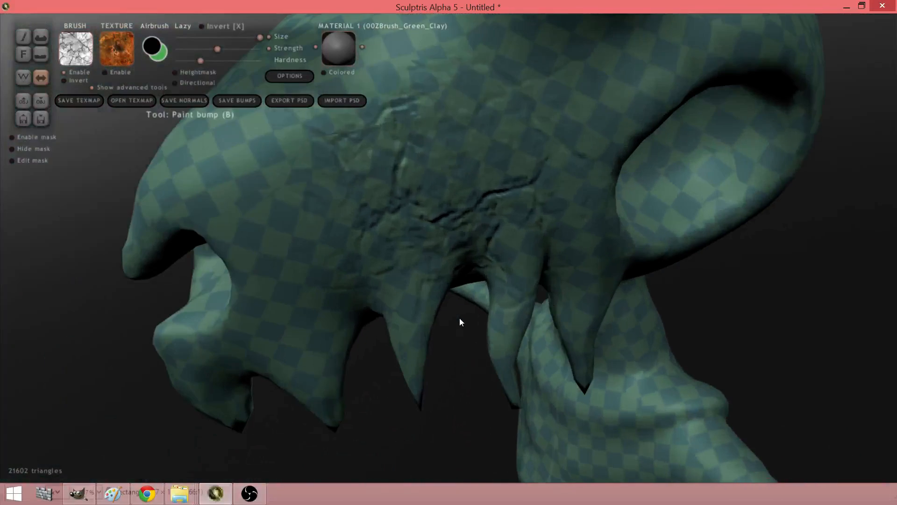
{"action": "scroll", "coordinate": [365, 262], "scroll_direction": "up", "scroll_amount": 1}
{"action": "scroll", "coordinate": [353, 242], "scroll_direction": "down", "scroll_amount": 2}
{"action": "right_click_drag", "start_coordinate": [353, 242], "coordinate": [558, 312]}
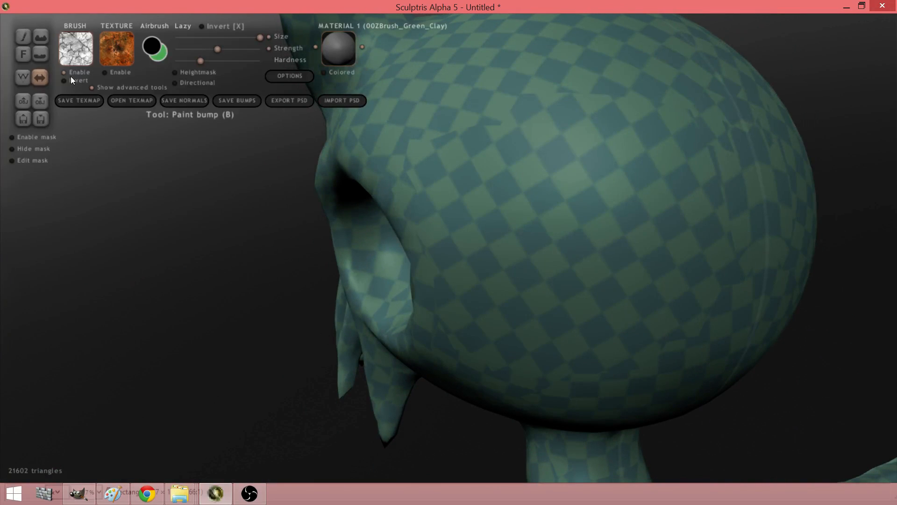
- Try a large smooth bump on the back of the skull with the brush texture disabled, and undo it
{"action": "left_click", "coordinate": [71, 74]}
{"action": "scroll", "coordinate": [613, 249], "scroll_direction": "down", "scroll_amount": 3, "text": "ctrl"}
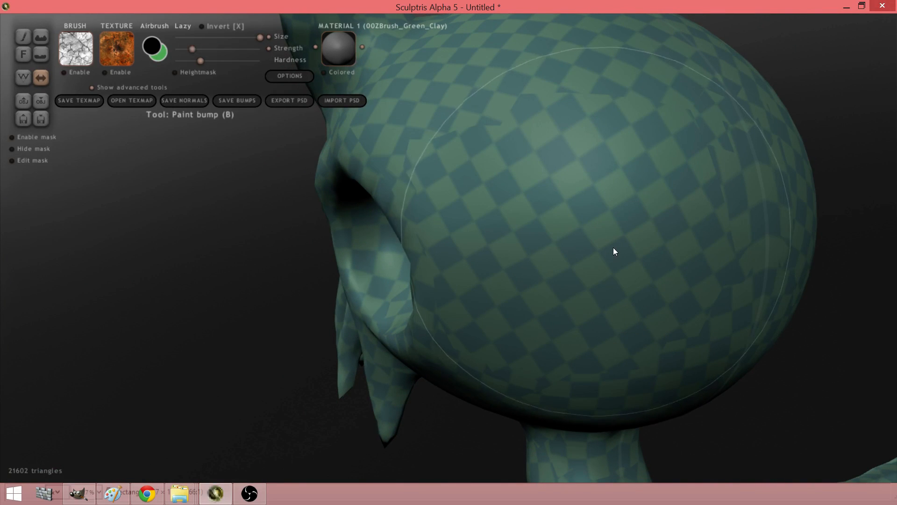
{"action": "scroll", "coordinate": [613, 241], "scroll_direction": "up", "scroll_amount": 7, "text": "ctrl"}
{"action": "scroll", "coordinate": [613, 238], "scroll_direction": "down", "scroll_amount": 2, "text": "ctrl"}
{"action": "scroll", "coordinate": [613, 237], "scroll_direction": "down", "scroll_amount": 6}
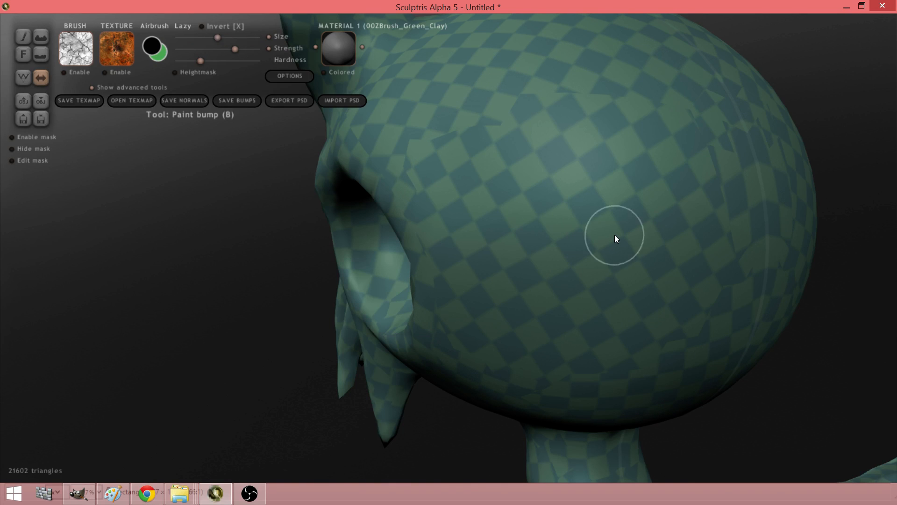
{"action": "scroll", "coordinate": [615, 235], "scroll_direction": "up", "scroll_amount": 5}
{"action": "left_click", "coordinate": [609, 226]}
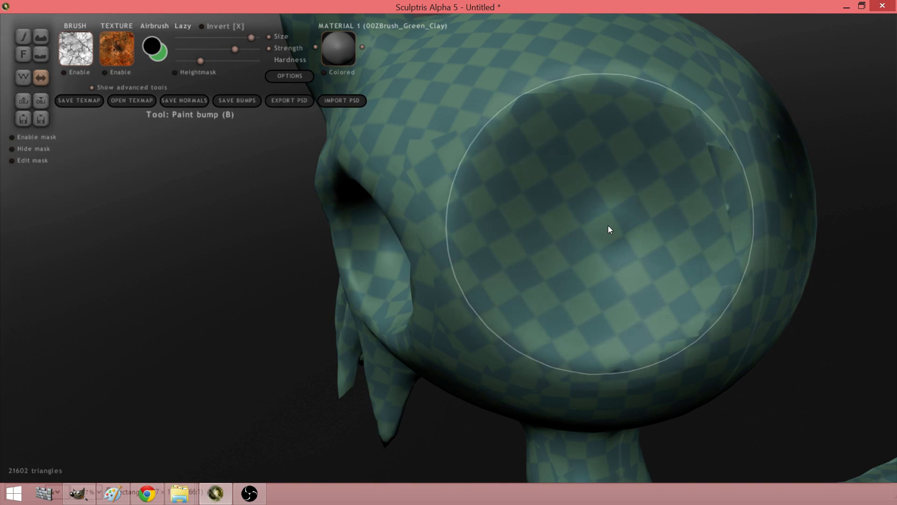
{"action": "left_click_drag", "start_coordinate": [607, 225], "coordinate": [606, 226]}
{"action": "mouse_move", "coordinate": [609, 324]}
{"action": "right_mouse_down"}
{"action": "mouse_move", "coordinate": [489, 310]}
{"action": "mouse_move", "coordinate": [363, 269]}
{"action": "mouse_move", "coordinate": [320, 307]}
{"action": "mouse_move", "coordinate": [346, 363]}
{"action": "mouse_move", "coordinate": [627, 306]}
{"action": "mouse_move", "coordinate": [613, 301]}
{"action": "right_mouse_up"}
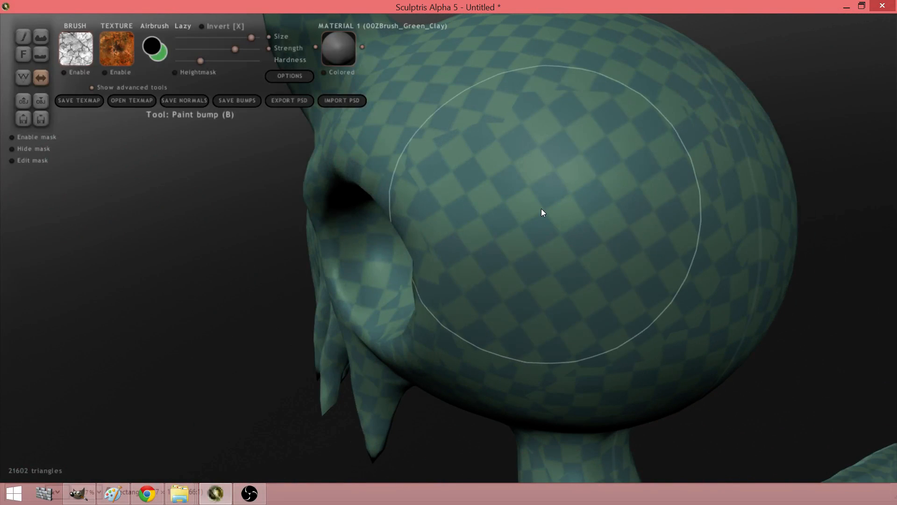
{"action": "left_click_drag", "start_coordinate": [541, 208], "coordinate": [540, 206]}
{"action": "key", "text": "ctrl+z"}
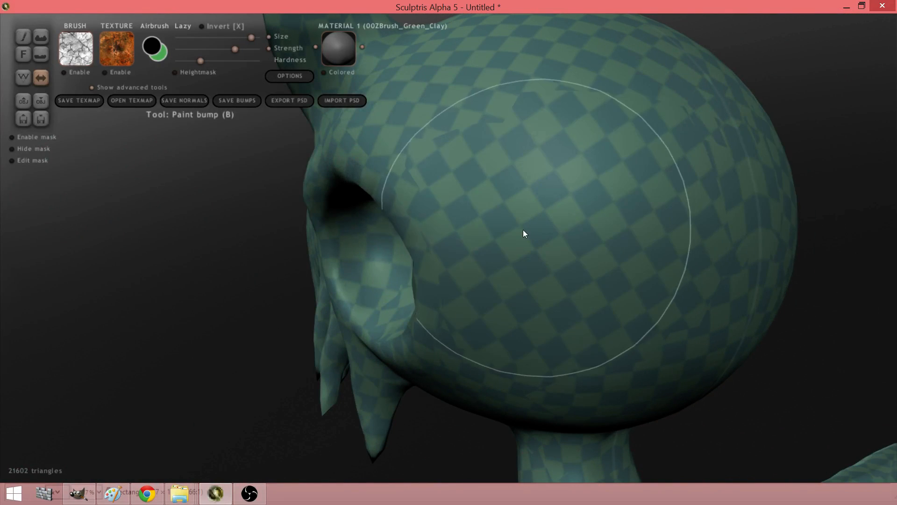
- Try the large bump on the back of the skull again with the wireframe temporarily shown
{"action": "scroll", "coordinate": [523, 229], "scroll_direction": "down", "scroll_amount": 5}
{"action": "mouse_move", "coordinate": [441, 232]}
{"action": "right_mouse_down"}
{"action": "mouse_move", "coordinate": [660, 187]}
{"action": "mouse_move", "coordinate": [423, 318]}
{"action": "mouse_move", "coordinate": [355, 276]}
{"action": "mouse_move", "coordinate": [517, 249]}
{"action": "mouse_move", "coordinate": [593, 261]}
{"action": "mouse_move", "coordinate": [380, 225]}
{"action": "mouse_move", "coordinate": [491, 196]}
{"action": "mouse_move", "coordinate": [430, 342]}
{"action": "mouse_move", "coordinate": [394, 315]}
{"action": "mouse_move", "coordinate": [528, 241]}
{"action": "right_mouse_up"}
{"action": "key", "text": "w"}
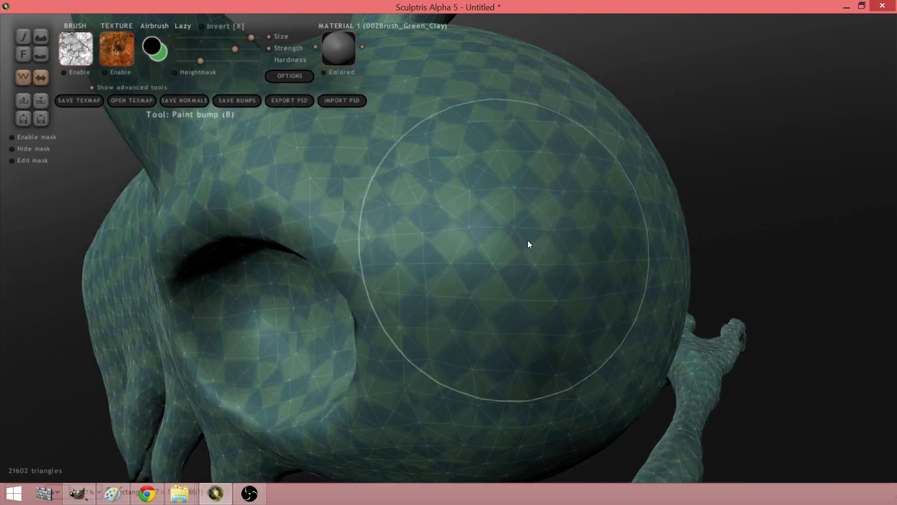
{"action": "key", "text": "ctrl+z"}
{"action": "left_click", "coordinate": [528, 241], "text": "alt"}
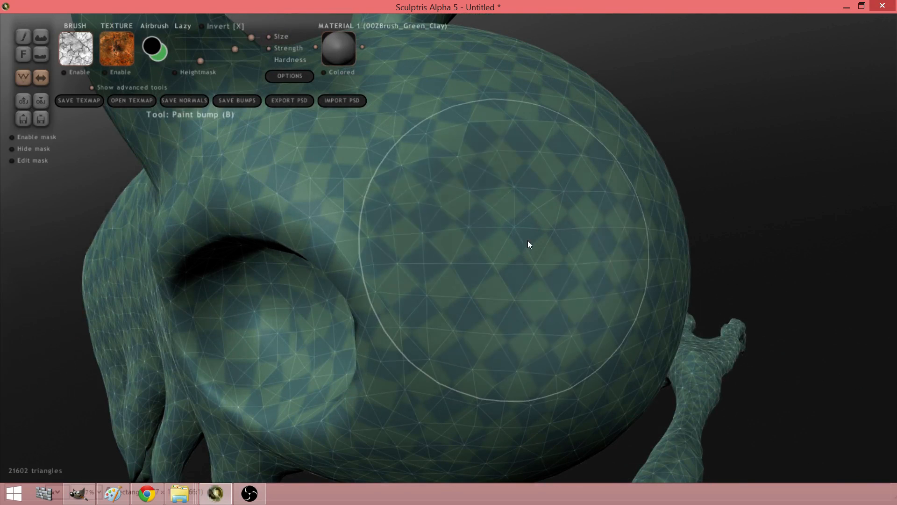
{"action": "left_click_drag", "start_coordinate": [528, 243], "coordinate": [528, 243]}
{"action": "mouse_move", "coordinate": [528, 243]}
{"action": "right_mouse_down"}
{"action": "mouse_move", "coordinate": [414, 262]}
{"action": "mouse_move", "coordinate": [330, 304]}
{"action": "mouse_move", "coordinate": [420, 295]}
{"action": "right_mouse_up"}
{"action": "scroll", "coordinate": [419, 295], "scroll_direction": "down", "scroll_amount": 5}
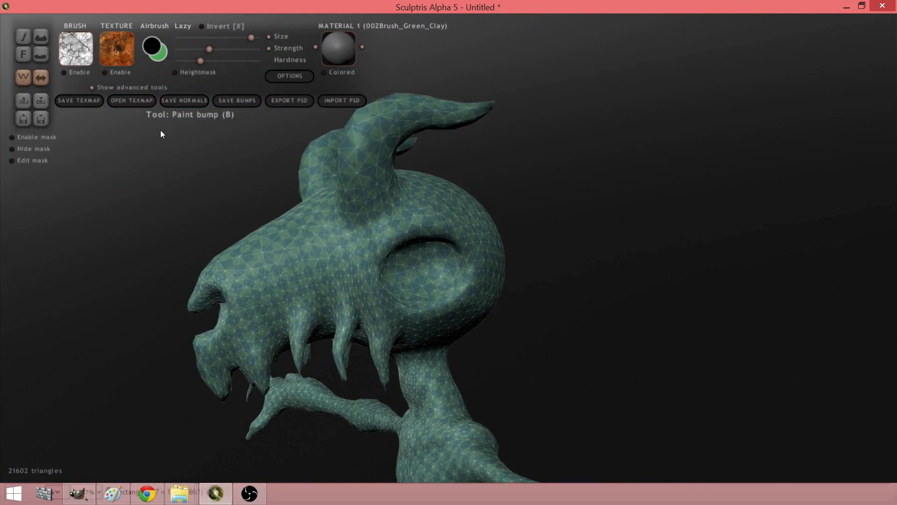
{"action": "mouse_move", "coordinate": [246, 214]}
{"action": "right_mouse_down"}
{"action": "mouse_move", "coordinate": [464, 250]}
{"action": "mouse_move", "coordinate": [566, 232]}
{"action": "right_mouse_up"}
{"action": "scroll", "coordinate": [566, 232], "scroll_direction": "up", "scroll_amount": 8}
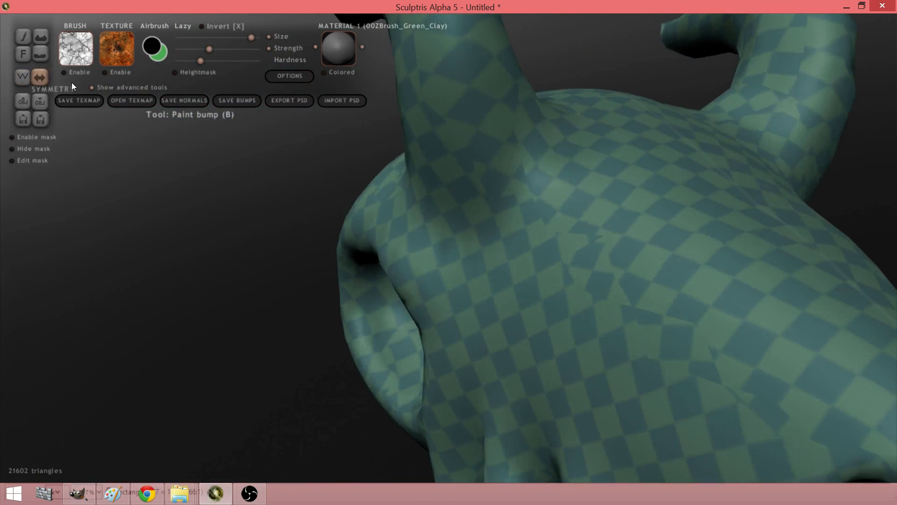
- Switch to the Paint color tool and test a stroke on the head, undoing it
{"action": "left_click", "coordinate": [23, 38]}
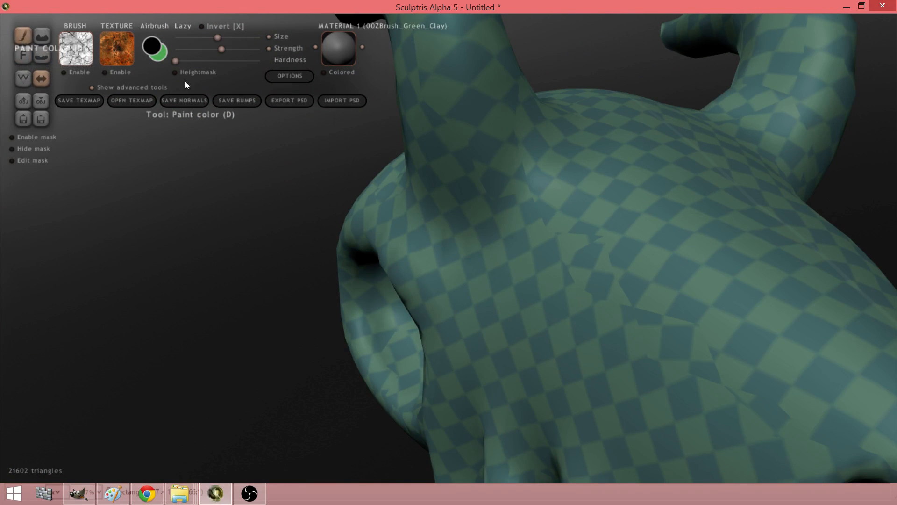
{"action": "scroll", "coordinate": [571, 316], "scroll_direction": "down", "scroll_amount": 8}
{"action": "mouse_move", "coordinate": [545, 268]}
{"action": "left_mouse_down"}
{"action": "mouse_move", "coordinate": [493, 256]}
{"action": "mouse_move", "coordinate": [549, 290]}
{"action": "mouse_move", "coordinate": [492, 276]}
{"action": "mouse_move", "coordinate": [519, 262]}
{"action": "left_mouse_up"}
{"action": "key", "text": "ctrl+z"}
{"action": "right_click_drag", "start_coordinate": [523, 299], "coordinate": [116, 238]}
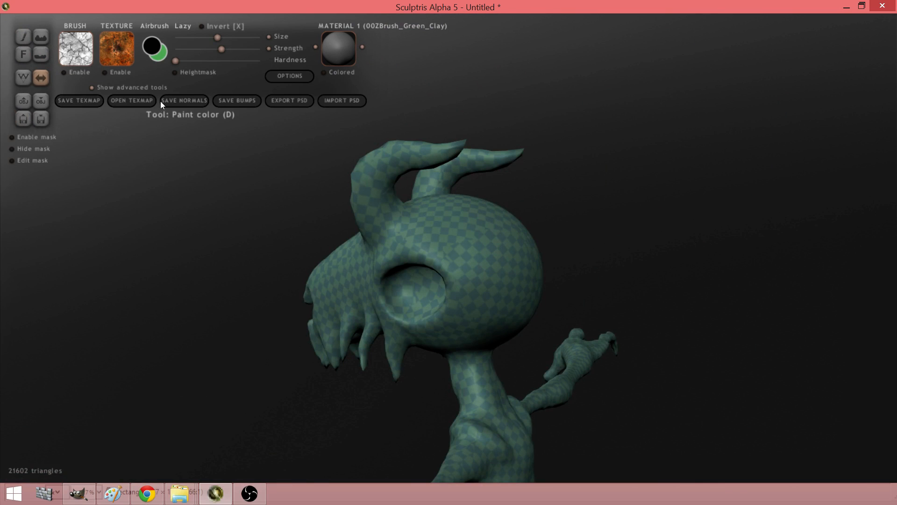
- Fill the whole creature with black
{"action": "left_click", "coordinate": [21, 60]}
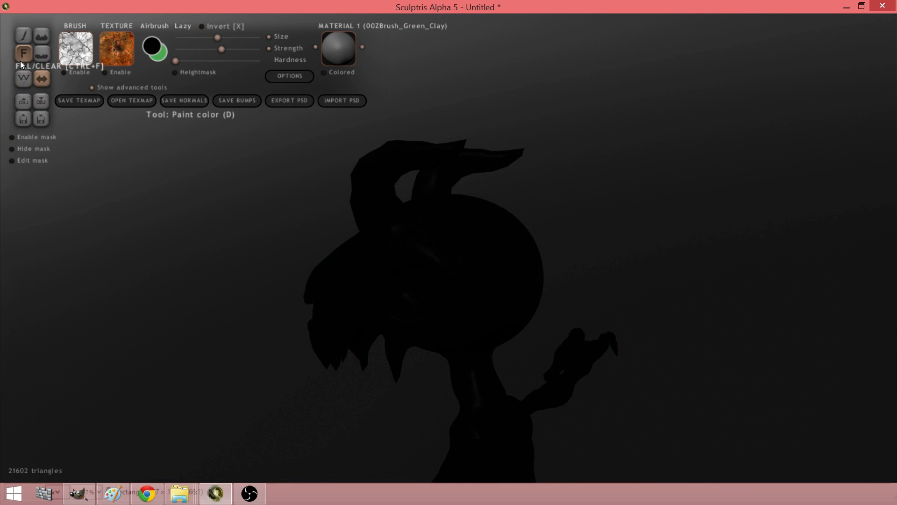
{"action": "right_click_drag", "start_coordinate": [139, 142], "coordinate": [1, 102]}
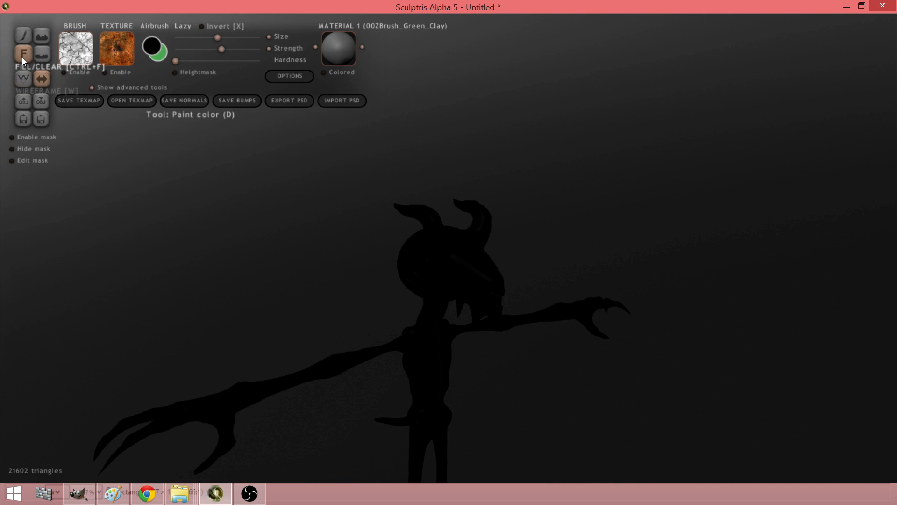
{"action": "left_click", "coordinate": [154, 48]}
{"action": "left_click", "coordinate": [510, 350]}
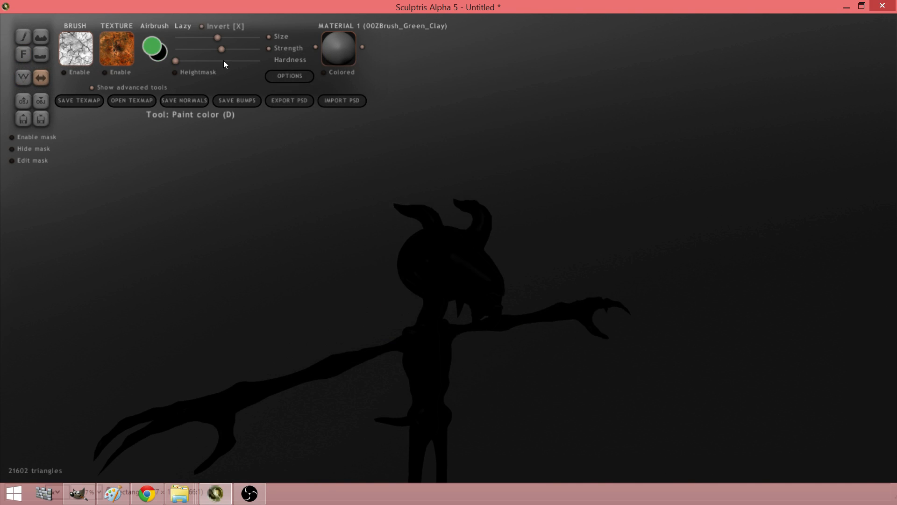
- Set the paint colour to a dark, more saturated red and fill the whole creature with it
{"action": "left_click", "coordinate": [154, 48]}
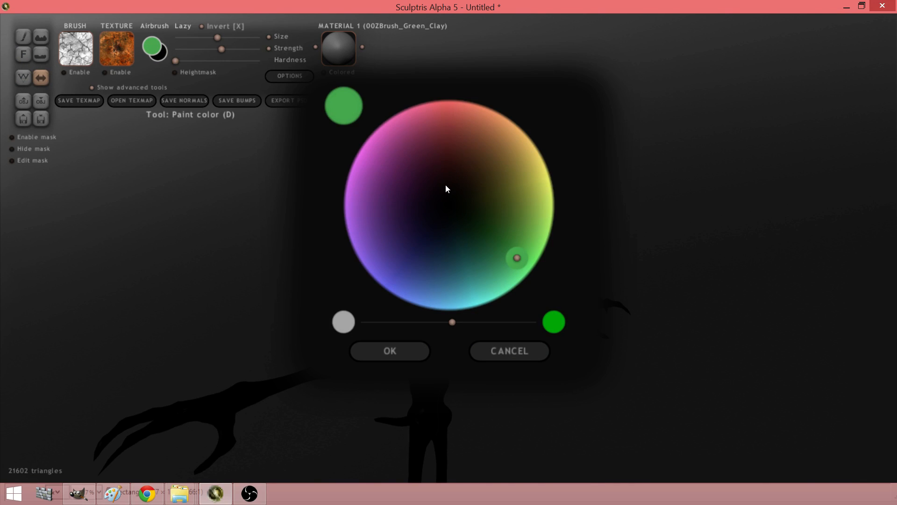
{"action": "left_click_drag", "start_coordinate": [444, 184], "coordinate": [443, 129]}
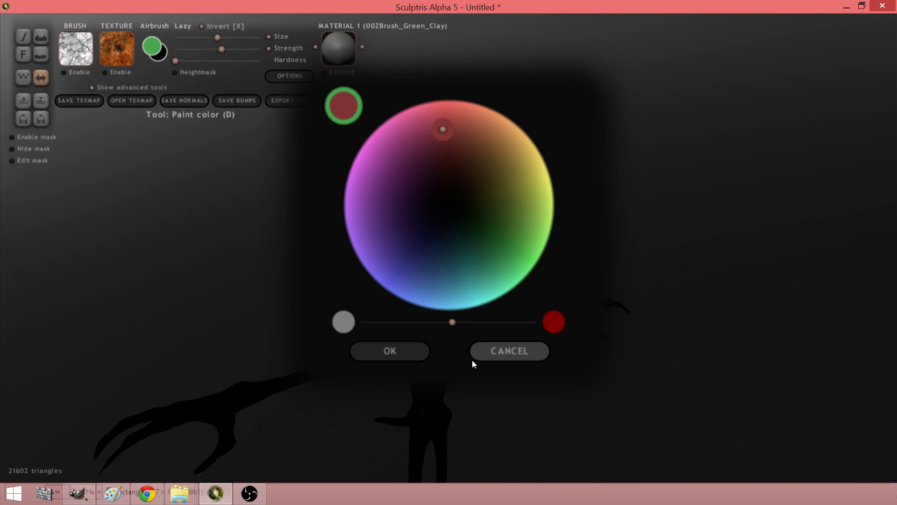
{"action": "left_click_drag", "start_coordinate": [460, 326], "coordinate": [487, 326]}
{"action": "left_click", "coordinate": [389, 352]}
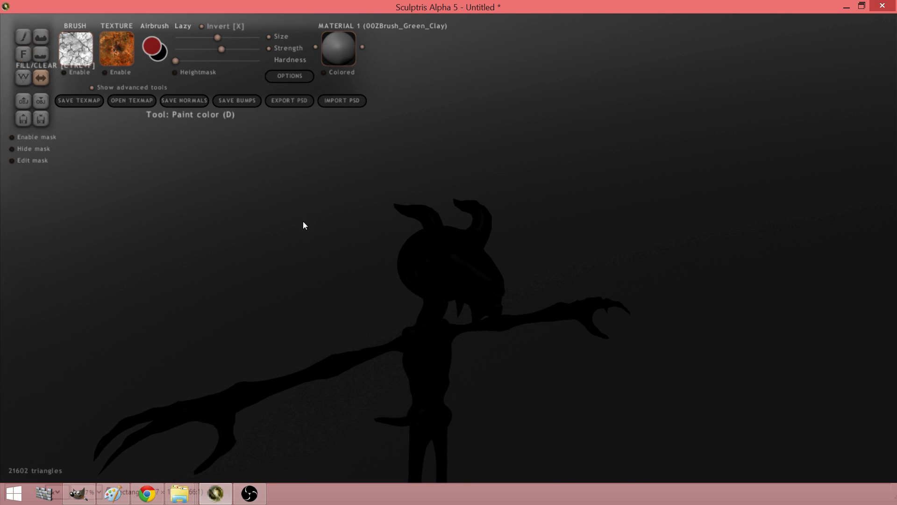
{"action": "left_click", "coordinate": [24, 55]}
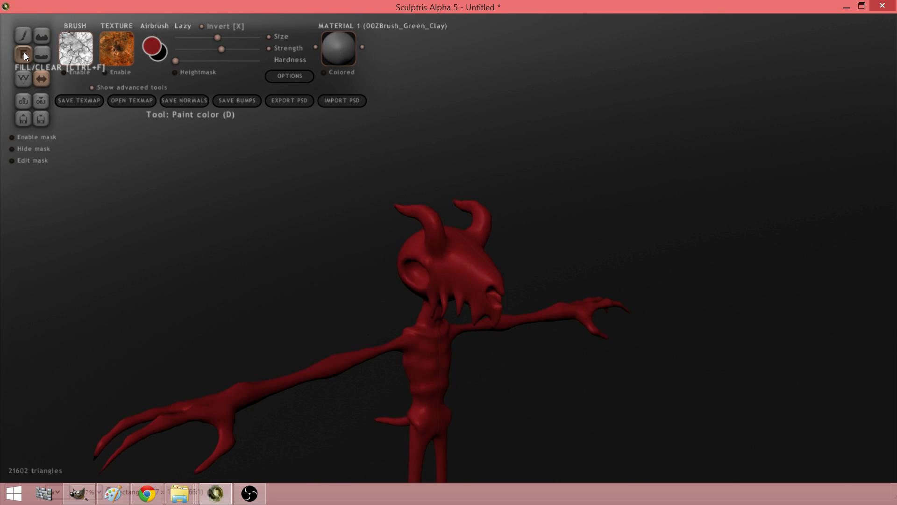
- Enable the brush texture for colour painting and test a black stroke over the shoulder blades, undoing it
{"action": "scroll", "coordinate": [514, 252], "scroll_direction": "down", "scroll_amount": 3}
{"action": "left_click_drag", "start_coordinate": [514, 252], "coordinate": [439, 156]}
{"action": "left_click_drag", "start_coordinate": [441, 224], "coordinate": [252, 240]}
{"action": "scroll", "coordinate": [393, 233], "scroll_direction": "up", "scroll_amount": 3}
{"action": "left_click_drag", "start_coordinate": [393, 231], "coordinate": [593, 206]}
{"action": "left_click_drag", "start_coordinate": [390, 273], "coordinate": [645, 314], "text": "alt"}
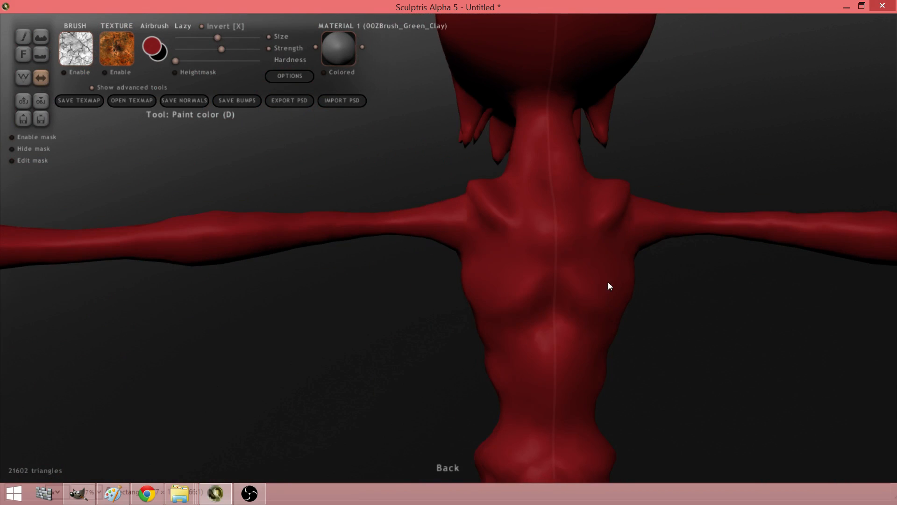
{"action": "right_click_drag", "start_coordinate": [535, 284], "coordinate": [372, 315], "text": "alt"}
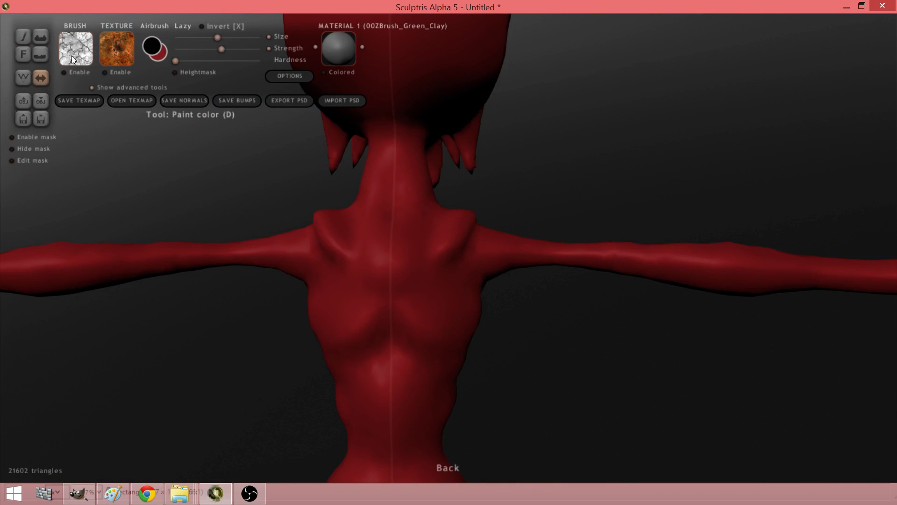
{"action": "left_click", "coordinate": [63, 72]}
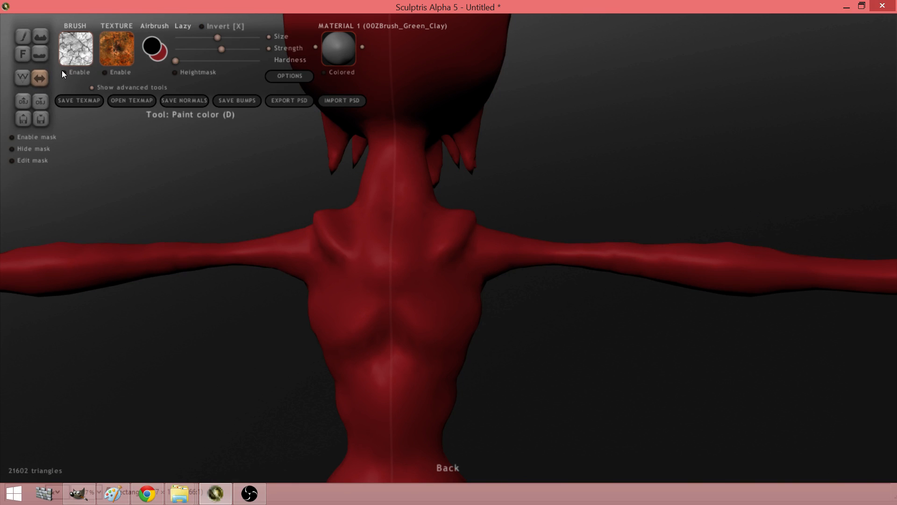
{"action": "mouse_move", "coordinate": [341, 225]}
{"action": "left_mouse_down"}
{"action": "mouse_move", "coordinate": [336, 268]}
{"action": "mouse_move", "coordinate": [345, 278]}
{"action": "left_mouse_up"}
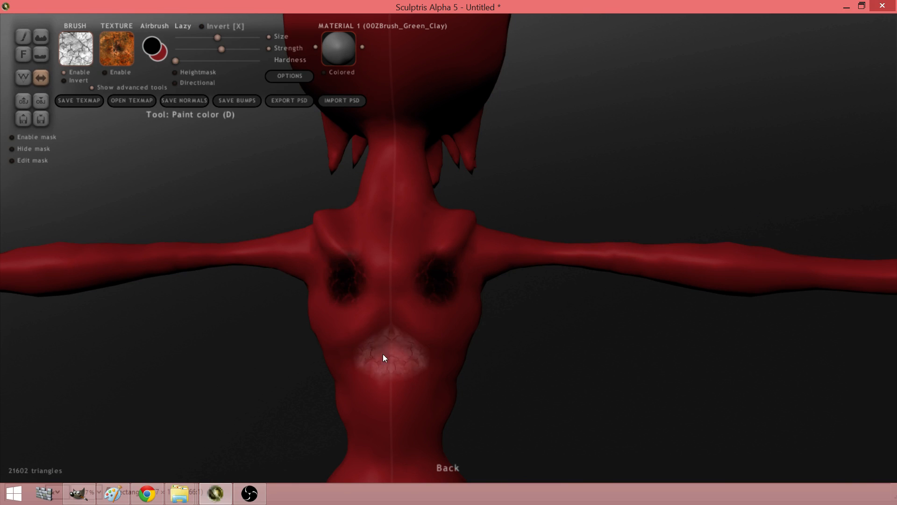
{"action": "key", "text": "ctrl+z"}
- Invert the brush texture and paint its crack pattern over the back and shoulders at maximum brush size
{"action": "left_click", "coordinate": [79, 80]}
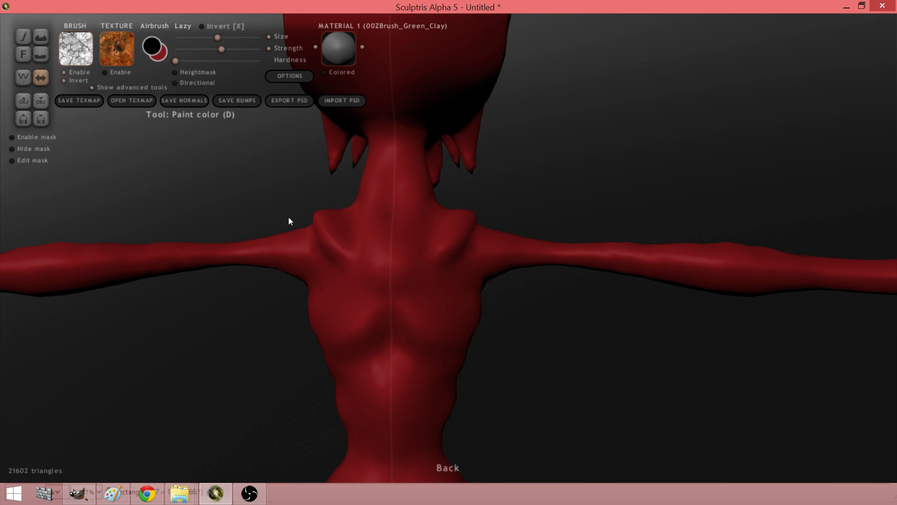
{"action": "left_click", "coordinate": [348, 308]}
{"action": "key", "text": "ctrl+z"}
{"action": "key", "text": "space"}
{"action": "left_click_drag", "start_coordinate": [412, 318], "coordinate": [396, 274]}
{"action": "left_click_drag", "start_coordinate": [486, 364], "coordinate": [399, 339]}
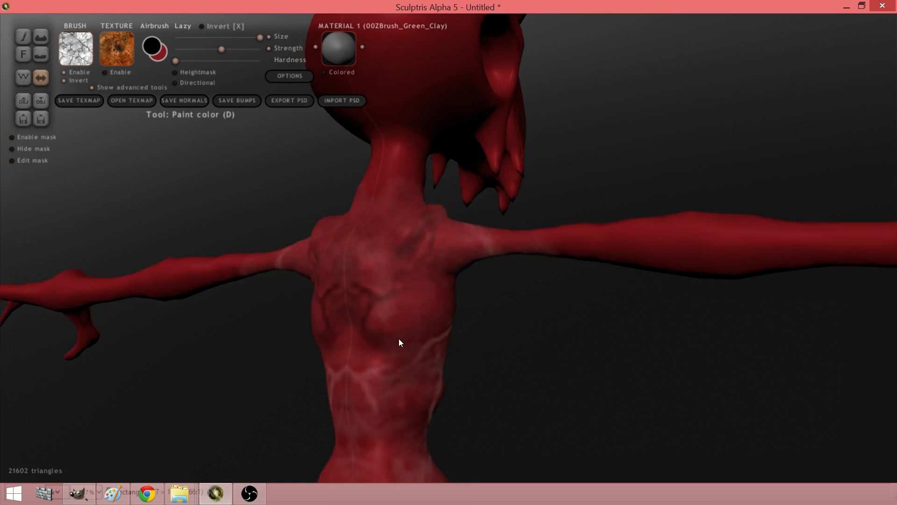
- Undo the last three crack-pattern strokes on the back and reduce the brush size
{"action": "key", "text": "ctrl+z"}
{"action": "key", "text": "ctrl+z"}
{"action": "key", "text": "ctrl+z"}
{"action": "key", "text": "space"}
{"action": "left_click", "coordinate": [423, 269]}
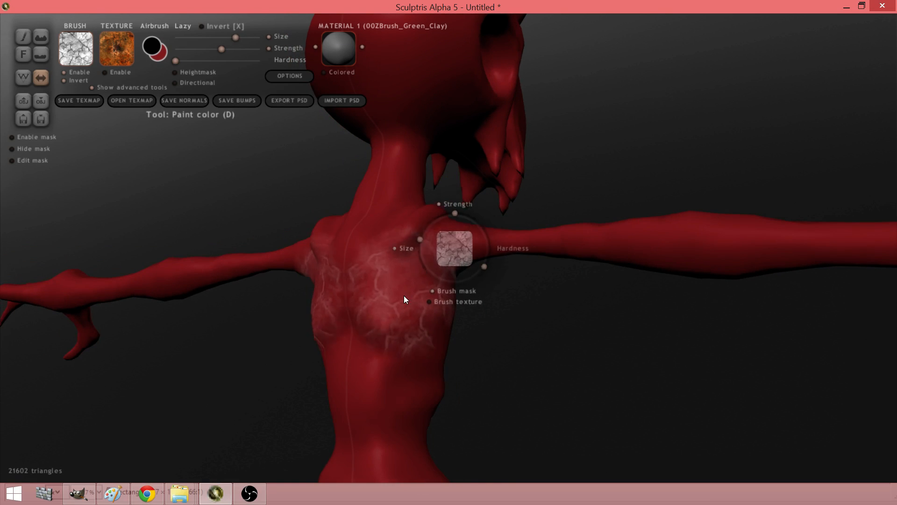
- Paint the inverted crack pattern over the creature's back and chest with the smaller brush
{"action": "mouse_move", "coordinate": [404, 295]}
{"action": "left_mouse_down"}
{"action": "mouse_move", "coordinate": [395, 234]}
{"action": "mouse_move", "coordinate": [373, 231]}
{"action": "mouse_move", "coordinate": [386, 360]}
{"action": "mouse_move", "coordinate": [420, 387]}
{"action": "left_mouse_up"}
{"action": "right_click_drag", "start_coordinate": [428, 389], "coordinate": [388, 374]}
{"action": "left_click_drag", "start_coordinate": [394, 344], "coordinate": [438, 363]}
{"action": "right_click_drag", "start_coordinate": [438, 363], "coordinate": [378, 352]}
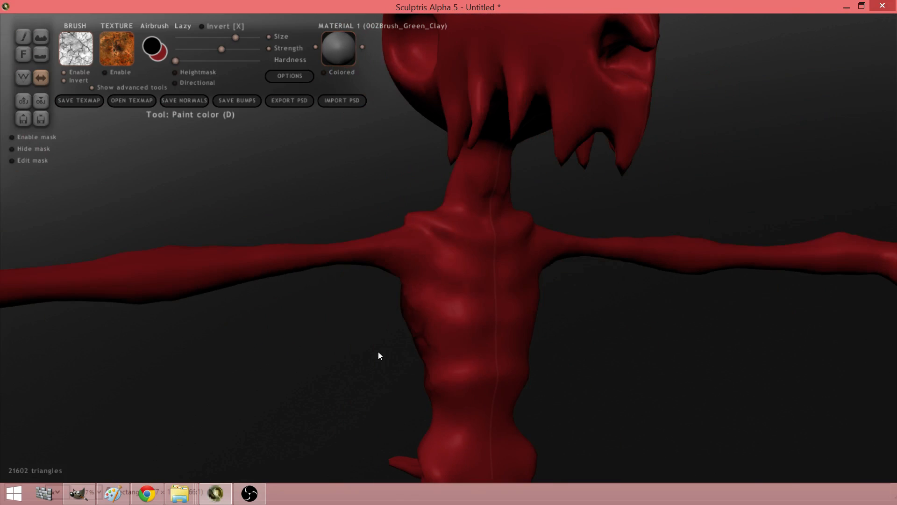
{"action": "mouse_move", "coordinate": [378, 353]}
{"action": "left_mouse_down"}
{"action": "mouse_move", "coordinate": [437, 300]}
{"action": "mouse_move", "coordinate": [450, 226]}
{"action": "mouse_move", "coordinate": [459, 334]}
{"action": "left_mouse_up"}
{"action": "left_click", "coordinate": [470, 388]}
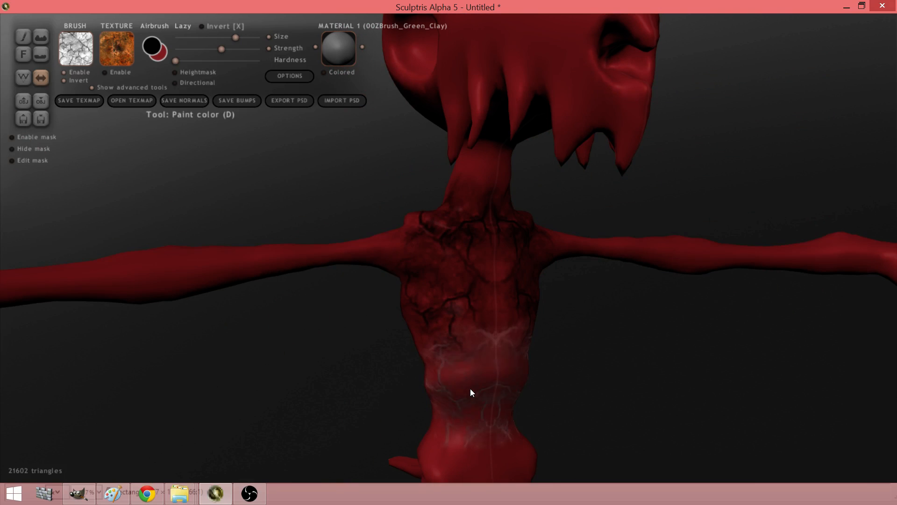
- Extend the black crack pattern over the abdomen, the sides of the torso and the front of the hips
{"action": "left_click_drag", "start_coordinate": [390, 385], "coordinate": [353, 268], "text": "alt"}
{"action": "left_click", "coordinate": [433, 362]}
{"action": "right_click_drag", "start_coordinate": [376, 338], "coordinate": [548, 303]}
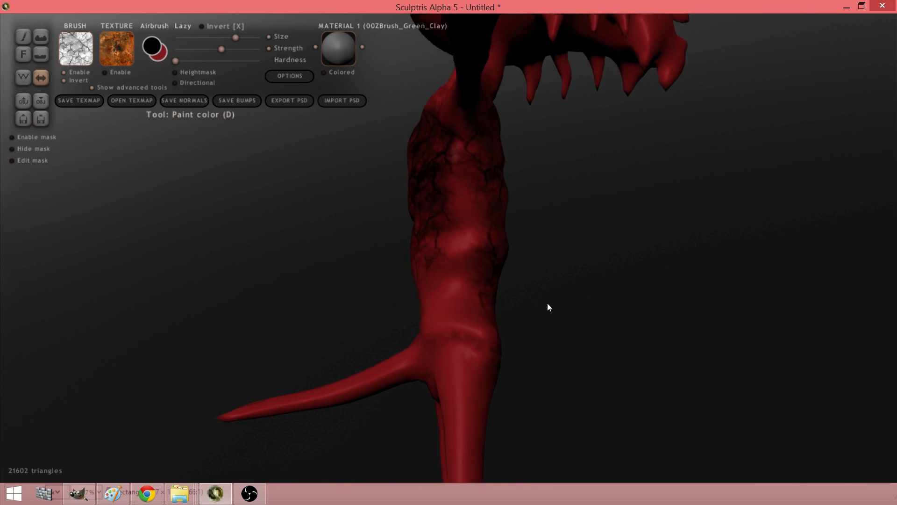
{"action": "mouse_move", "coordinate": [547, 302]}
{"action": "left_mouse_down"}
{"action": "mouse_move", "coordinate": [450, 309]}
{"action": "mouse_move", "coordinate": [480, 226]}
{"action": "mouse_move", "coordinate": [465, 152]}
{"action": "left_mouse_up"}
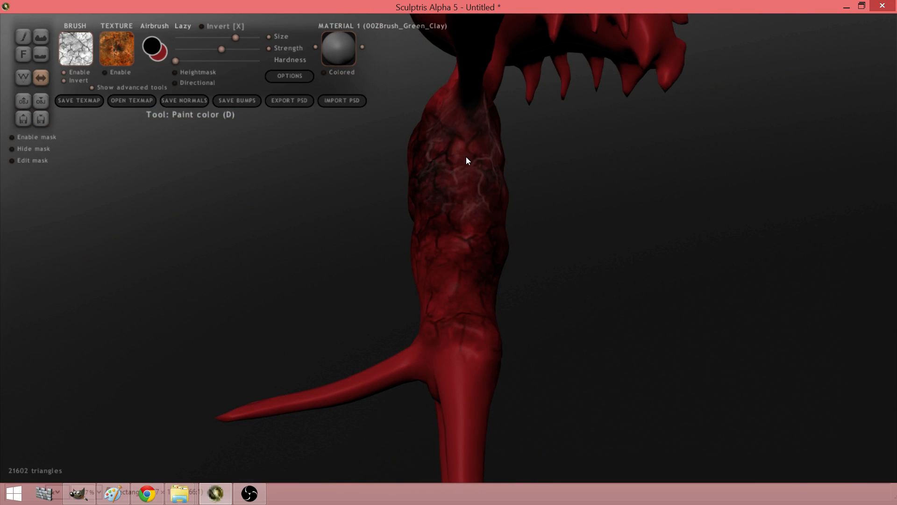
{"action": "mouse_move", "coordinate": [467, 156]}
{"action": "right_mouse_down"}
{"action": "mouse_move", "coordinate": [477, 272]}
{"action": "mouse_move", "coordinate": [440, 344]}
{"action": "mouse_move", "coordinate": [412, 214]}
{"action": "right_mouse_up"}
{"action": "left_click_drag", "start_coordinate": [411, 214], "coordinate": [525, 279]}
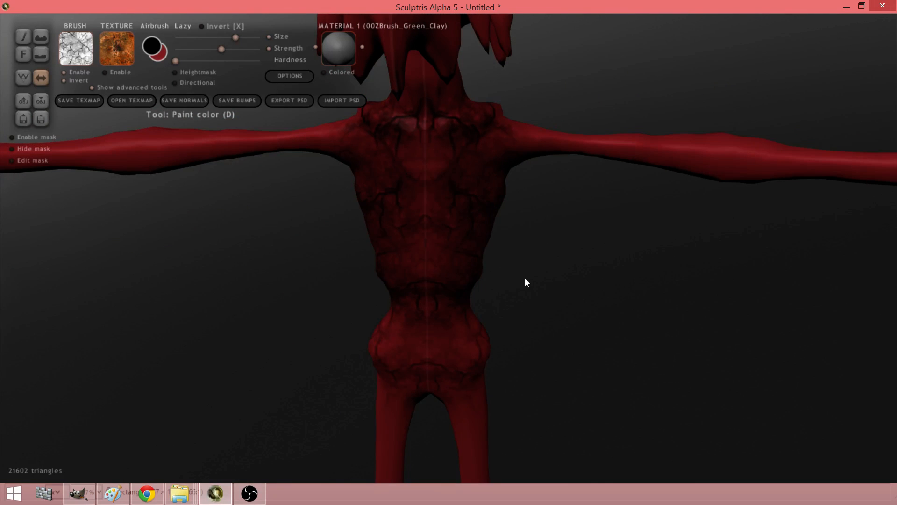
- Paint the crack pattern over the back of the hips, the tail and the upper legs
{"action": "right_click_drag", "start_coordinate": [525, 279], "coordinate": [404, 190]}
{"action": "left_click_drag", "start_coordinate": [402, 187], "coordinate": [415, 291]}
{"action": "mouse_move", "coordinate": [478, 324]}
{"action": "left_mouse_down"}
{"action": "mouse_move", "coordinate": [218, 344]}
{"action": "mouse_move", "coordinate": [201, 331]}
{"action": "left_mouse_up"}
{"action": "left_click_drag", "start_coordinate": [375, 263], "coordinate": [395, 252]}
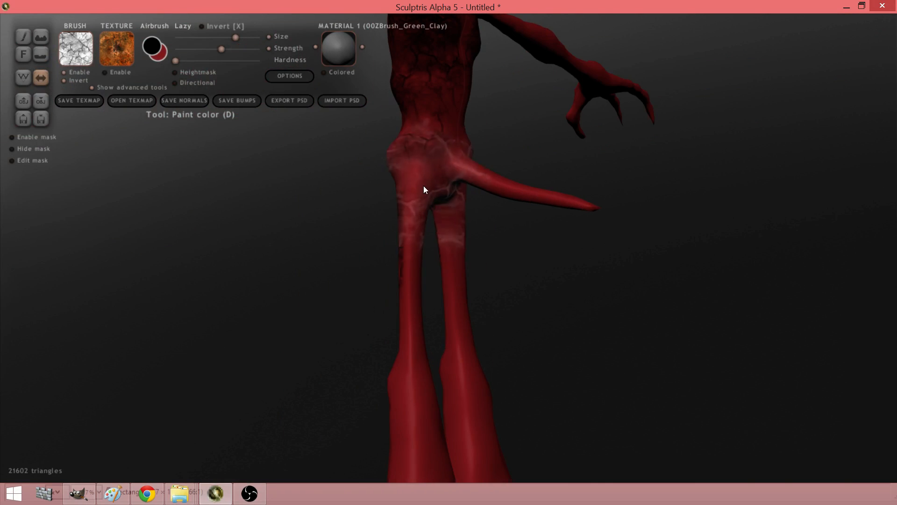
{"action": "left_click_drag", "start_coordinate": [424, 186], "coordinate": [439, 135]}
{"action": "mouse_move", "coordinate": [537, 211]}
{"action": "left_mouse_down"}
{"action": "mouse_move", "coordinate": [404, 304]}
{"action": "mouse_move", "coordinate": [534, 263]}
{"action": "mouse_move", "coordinate": [545, 299]}
{"action": "mouse_move", "coordinate": [359, 146]}
{"action": "mouse_move", "coordinate": [373, 140]}
{"action": "left_mouse_up"}
{"action": "left_click_drag", "start_coordinate": [417, 255], "coordinate": [486, 170]}
{"action": "left_click_drag", "start_coordinate": [487, 218], "coordinate": [489, 255]}
{"action": "mouse_move", "coordinate": [504, 209]}
{"action": "left_mouse_down"}
{"action": "mouse_move", "coordinate": [507, 280]}
{"action": "mouse_move", "coordinate": [457, 288]}
{"action": "mouse_move", "coordinate": [476, 282]}
{"action": "mouse_move", "coordinate": [501, 251]}
{"action": "mouse_move", "coordinate": [531, 315]}
{"action": "mouse_move", "coordinate": [390, 365]}
{"action": "mouse_move", "coordinate": [381, 355]}
{"action": "mouse_move", "coordinate": [466, 342]}
{"action": "mouse_move", "coordinate": [454, 374]}
{"action": "mouse_move", "coordinate": [457, 283]}
{"action": "mouse_move", "coordinate": [444, 186]}
{"action": "left_mouse_up"}
- Paint the crack pattern down the front of both legs to the feet
{"action": "right_click_drag", "start_coordinate": [444, 186], "coordinate": [357, 132]}
{"action": "mouse_move", "coordinate": [357, 131]}
{"action": "left_mouse_down"}
{"action": "mouse_move", "coordinate": [425, 206]}
{"action": "mouse_move", "coordinate": [468, 348]}
{"action": "mouse_move", "coordinate": [472, 321]}
{"action": "left_mouse_up"}
{"action": "middle_click_drag", "start_coordinate": [471, 317], "coordinate": [483, 233]}
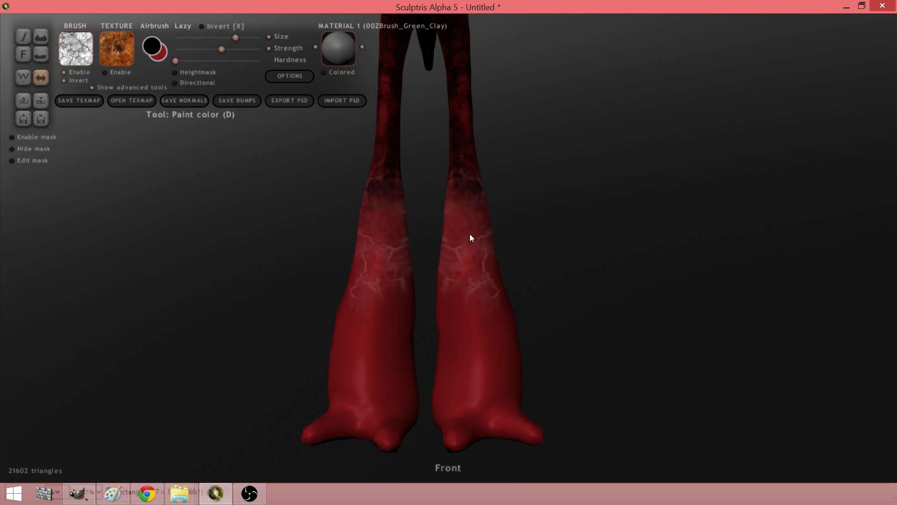
{"action": "mouse_move", "coordinate": [470, 234]}
{"action": "left_mouse_down"}
{"action": "mouse_move", "coordinate": [481, 259]}
{"action": "mouse_move", "coordinate": [478, 371]}
{"action": "left_mouse_up"}
{"action": "scroll", "coordinate": [467, 311], "scroll_direction": "down", "scroll_amount": 5}
{"action": "mouse_move", "coordinate": [463, 298]}
{"action": "left_mouse_down"}
{"action": "mouse_move", "coordinate": [438, 330]}
{"action": "mouse_move", "coordinate": [470, 283]}
{"action": "left_mouse_up"}
{"action": "right_click_drag", "start_coordinate": [470, 283], "coordinate": [519, 325]}
- Continue the crack pattern around the remaining sides of the lower legs and feet
{"action": "scroll", "coordinate": [518, 325], "scroll_direction": "up", "scroll_amount": 3}
{"action": "mouse_move", "coordinate": [500, 290]}
{"action": "left_mouse_down"}
{"action": "mouse_move", "coordinate": [489, 324]}
{"action": "mouse_move", "coordinate": [497, 253]}
{"action": "mouse_move", "coordinate": [419, 271]}
{"action": "mouse_move", "coordinate": [439, 344]}
{"action": "mouse_move", "coordinate": [427, 267]}
{"action": "mouse_move", "coordinate": [443, 217]}
{"action": "left_mouse_up"}
{"action": "mouse_move", "coordinate": [467, 261]}
{"action": "right_mouse_down"}
{"action": "mouse_move", "coordinate": [522, 284]}
{"action": "mouse_move", "coordinate": [602, 299]}
{"action": "right_mouse_up"}
{"action": "mouse_move", "coordinate": [510, 327]}
{"action": "left_mouse_down"}
{"action": "mouse_move", "coordinate": [498, 187]}
{"action": "mouse_move", "coordinate": [454, 298]}
{"action": "left_mouse_up"}
{"action": "scroll", "coordinate": [467, 294], "scroll_direction": "up", "scroll_amount": 4}
{"action": "right_click_drag", "start_coordinate": [501, 282], "coordinate": [537, 299]}
{"action": "mouse_move", "coordinate": [495, 303]}
{"action": "left_mouse_down"}
{"action": "mouse_move", "coordinate": [486, 215]}
{"action": "mouse_move", "coordinate": [531, 226]}
{"action": "mouse_move", "coordinate": [545, 134]}
{"action": "mouse_move", "coordinate": [537, 92]}
{"action": "mouse_move", "coordinate": [544, 314]}
{"action": "left_mouse_up"}
- Cover the soles and toes of both feet with the crack pattern
{"action": "right_click_drag", "start_coordinate": [543, 314], "coordinate": [418, 240]}
{"action": "mouse_move", "coordinate": [418, 241]}
{"action": "left_mouse_down"}
{"action": "mouse_move", "coordinate": [420, 176]}
{"action": "mouse_move", "coordinate": [439, 372]}
{"action": "mouse_move", "coordinate": [411, 337]}
{"action": "mouse_move", "coordinate": [368, 340]}
{"action": "left_mouse_up"}
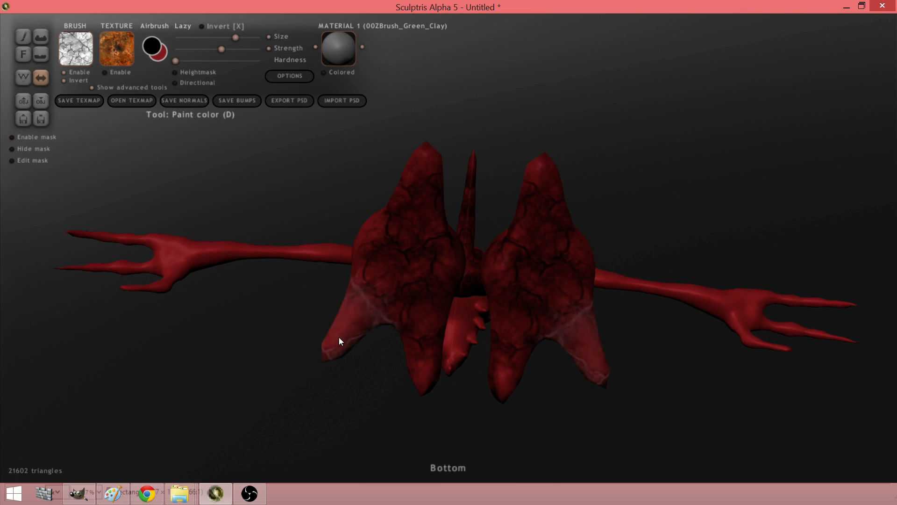
{"action": "mouse_move", "coordinate": [402, 299]}
{"action": "right_mouse_down"}
{"action": "mouse_move", "coordinate": [464, 393]}
{"action": "mouse_move", "coordinate": [417, 222]}
{"action": "right_mouse_up"}
{"action": "left_click_drag", "start_coordinate": [417, 214], "coordinate": [419, 203]}
{"action": "left_click_drag", "start_coordinate": [510, 288], "coordinate": [276, 272]}
{"action": "right_click_drag", "start_coordinate": [335, 269], "coordinate": [526, 308]}
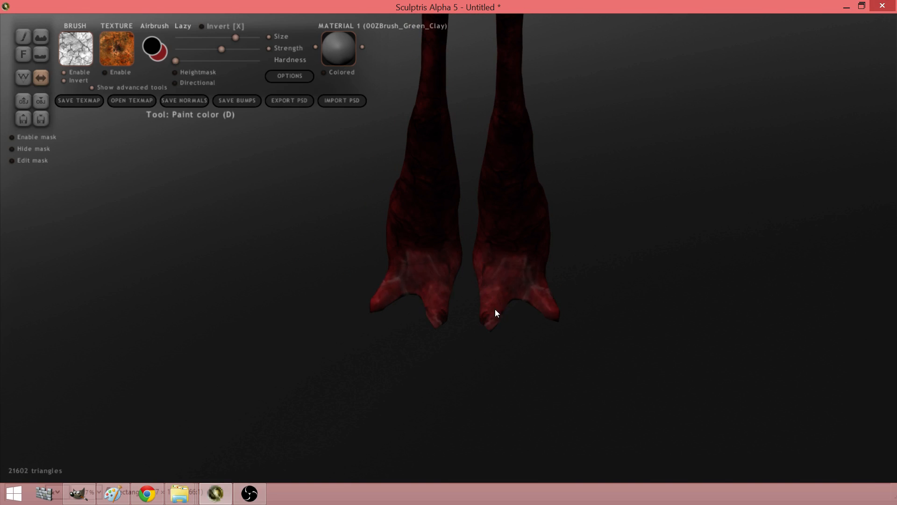
- Try the honey material by robotsloveu on the creature and inspect it from several angles
{"action": "left_click", "coordinate": [330, 50]}
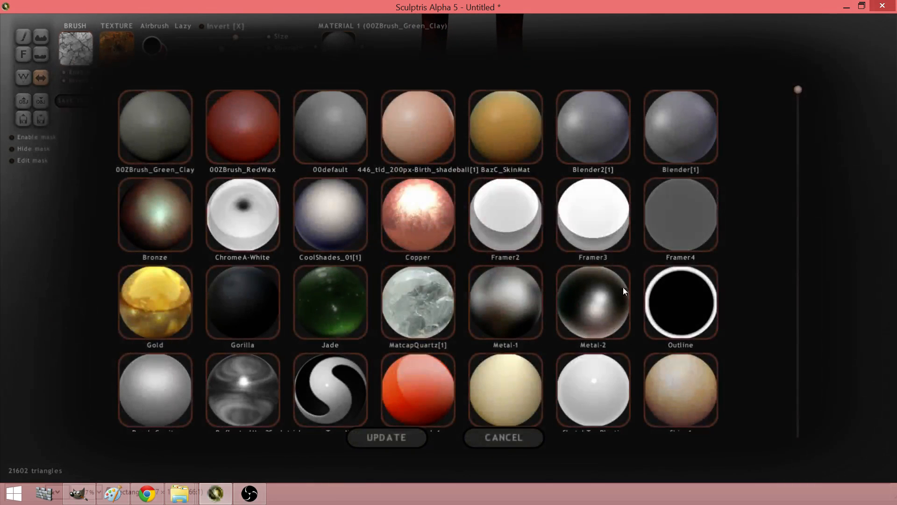
{"action": "scroll", "coordinate": [623, 287], "scroll_direction": "down", "scroll_amount": 10}
{"action": "left_click", "coordinate": [689, 234]}
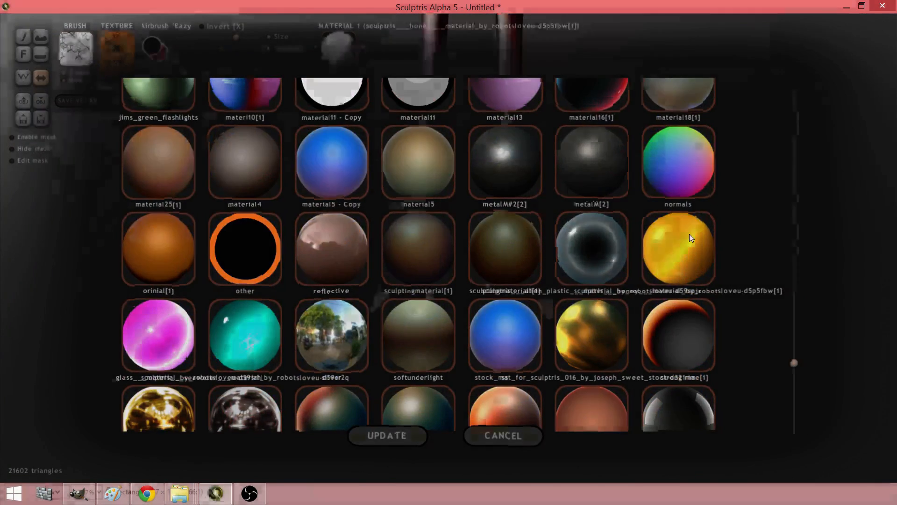
{"action": "right_click_drag", "start_coordinate": [642, 291], "coordinate": [447, 250]}
{"action": "middle_click_drag", "start_coordinate": [446, 250], "coordinate": [431, 470]}
{"action": "scroll", "coordinate": [389, 269], "scroll_direction": "down", "scroll_amount": 5}
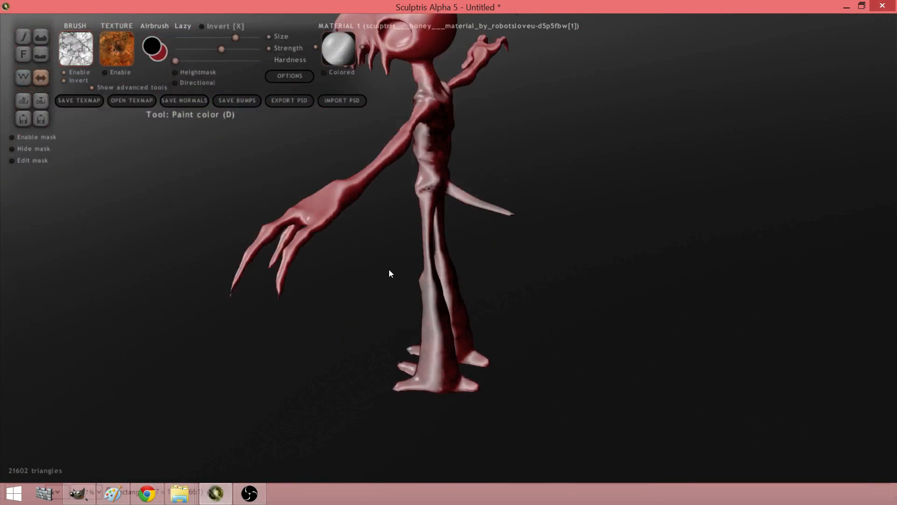
{"action": "right_click_drag", "start_coordinate": [390, 273], "coordinate": [486, 247]}
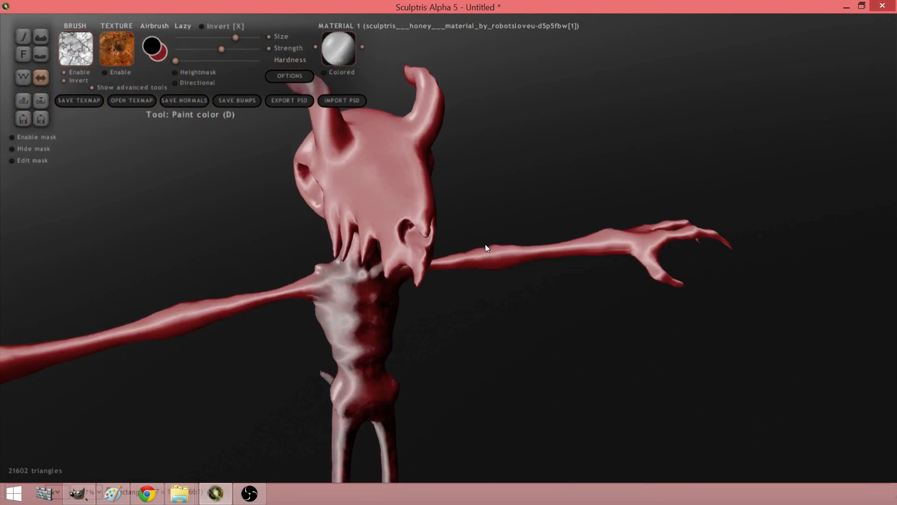
- Try the silver material and the sculpting%20material1[1] material on the creature
{"action": "left_click", "coordinate": [337, 45]}
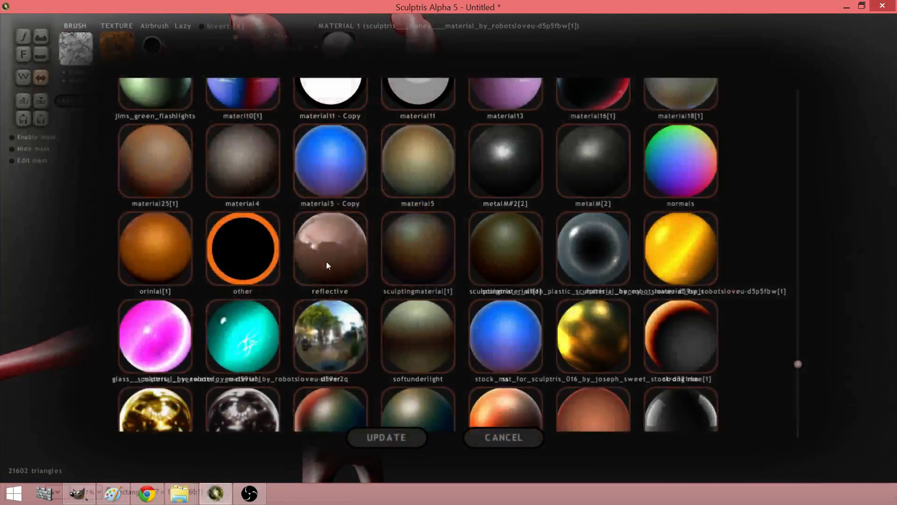
{"action": "left_click", "coordinate": [304, 328]}
{"action": "right_click_drag", "start_coordinate": [335, 319], "coordinate": [378, 187]}
{"action": "left_click", "coordinate": [344, 49]}
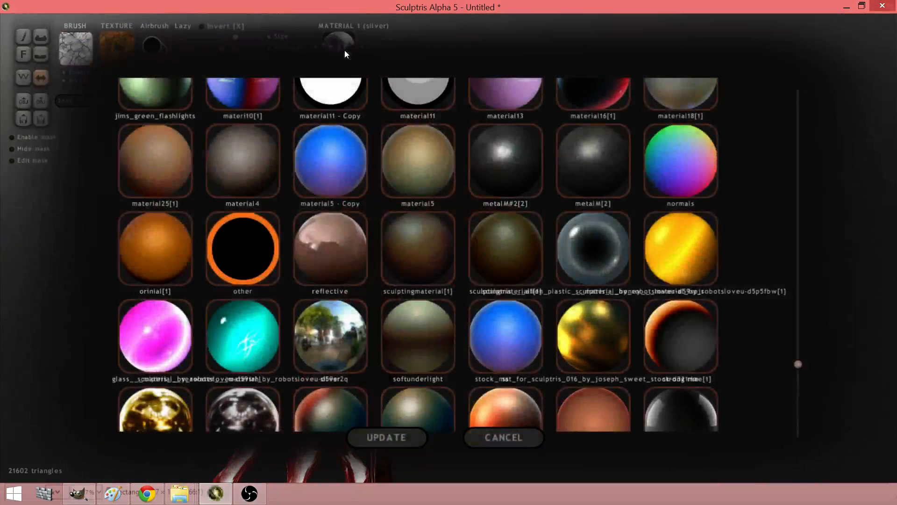
{"action": "left_click", "coordinate": [471, 257]}
{"action": "mouse_move", "coordinate": [489, 253]}
{"action": "right_mouse_down"}
{"action": "mouse_move", "coordinate": [344, 230]}
{"action": "mouse_move", "coordinate": [422, 251]}
{"action": "mouse_move", "coordinate": [269, 157]}
{"action": "mouse_move", "coordinate": [426, 273]}
{"action": "mouse_move", "coordinate": [274, 286]}
{"action": "mouse_move", "coordinate": [456, 296]}
{"action": "mouse_move", "coordinate": [359, 222]}
{"action": "right_mouse_up"}
{"action": "scroll", "coordinate": [333, 282], "scroll_direction": "up", "scroll_amount": 4}
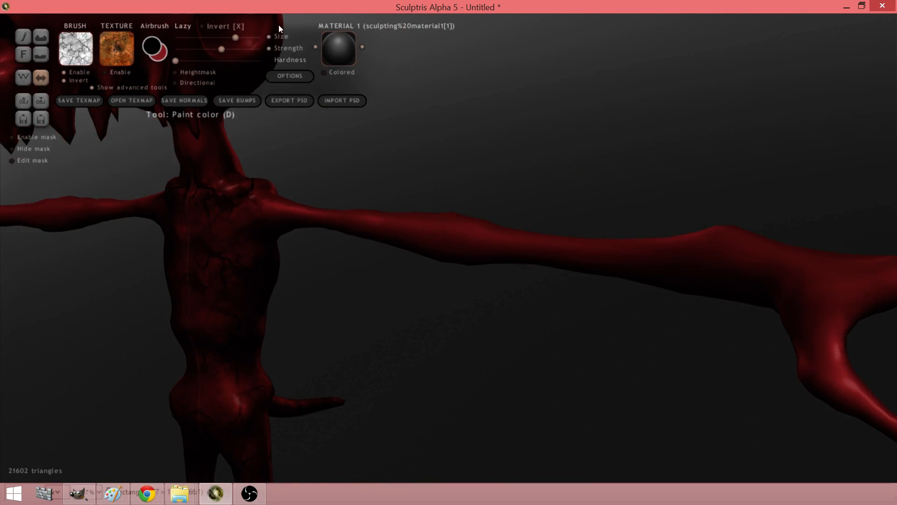
- Try material5 on the creature and inspect the painted head and torso up close
{"action": "left_click", "coordinate": [330, 36]}
{"action": "scroll", "coordinate": [426, 236], "scroll_direction": "down", "scroll_amount": 3}
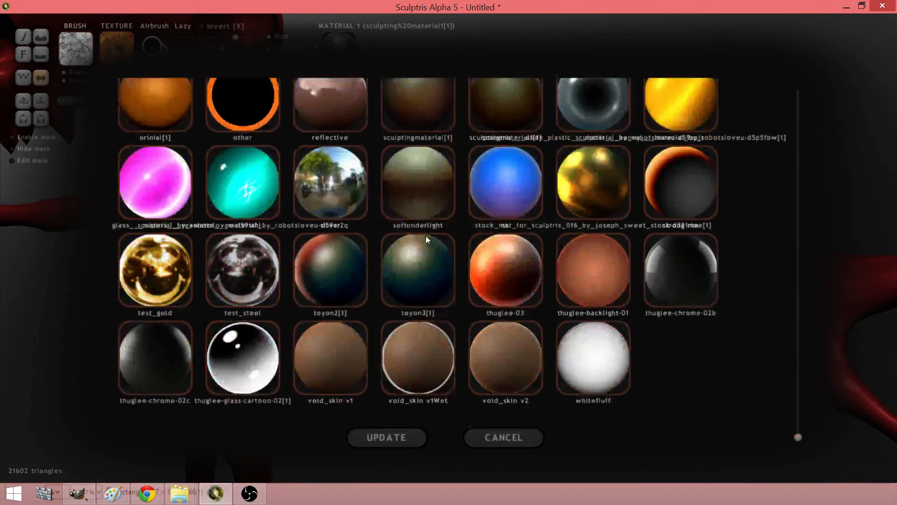
{"action": "scroll", "coordinate": [395, 222], "scroll_direction": "up", "scroll_amount": 3}
{"action": "left_click", "coordinate": [425, 292]}
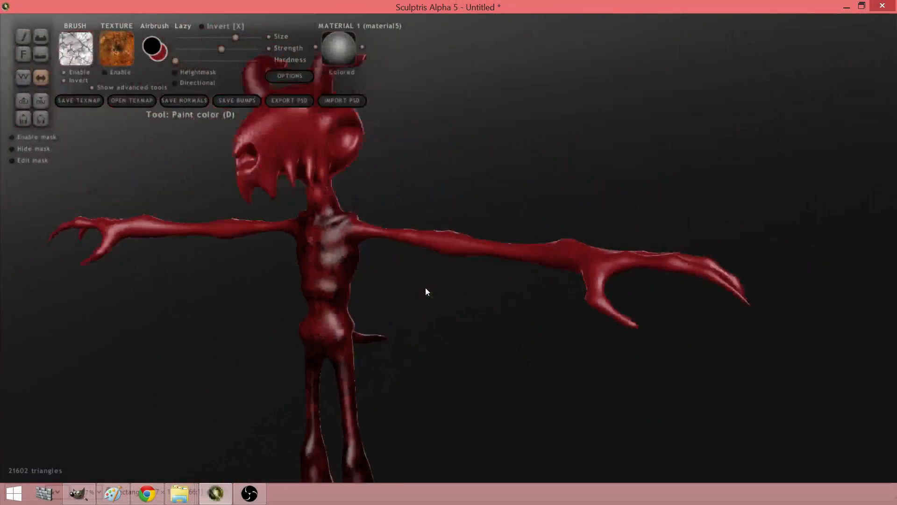
{"action": "right_click_drag", "start_coordinate": [426, 290], "coordinate": [362, 314]}
{"action": "scroll", "coordinate": [574, 258], "scroll_direction": "up", "scroll_amount": 5}
{"action": "scroll", "coordinate": [362, 315], "scroll_direction": "up", "scroll_amount": 5}
{"action": "scroll", "coordinate": [348, 301], "scroll_direction": "down", "scroll_amount": 3}
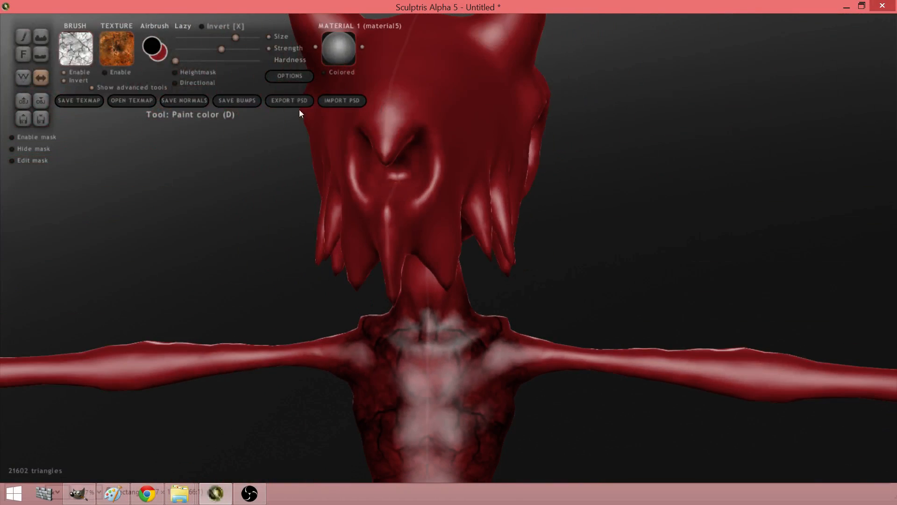
- Try the thuglee-glass-cartoon-02[1] material on the creature
{"action": "left_click", "coordinate": [333, 60]}
{"action": "scroll", "coordinate": [462, 336], "scroll_direction": "down", "scroll_amount": 5}
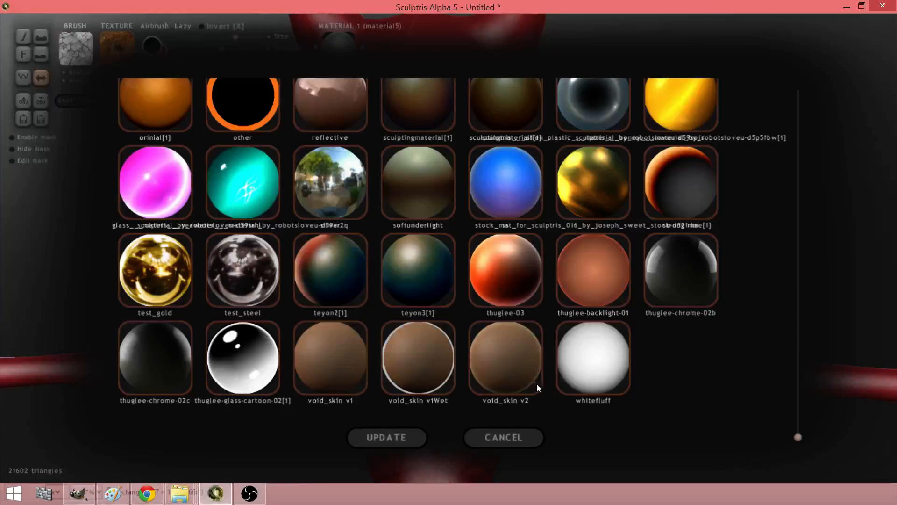
{"action": "left_click", "coordinate": [270, 370]}
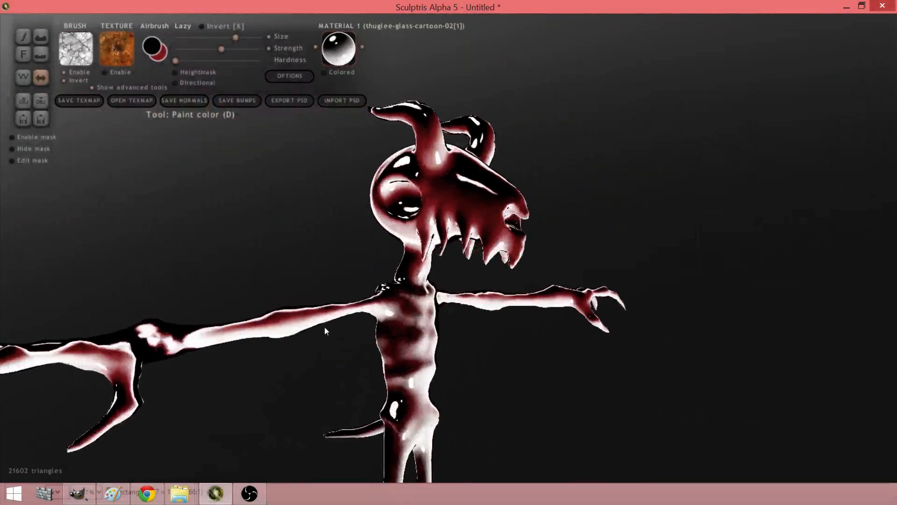
- Browse the material library and try "material11 - Copy" on the creature
{"action": "left_click", "coordinate": [338, 49]}
{"action": "scroll", "coordinate": [360, 226], "scroll_direction": "up", "scroll_amount": 4}
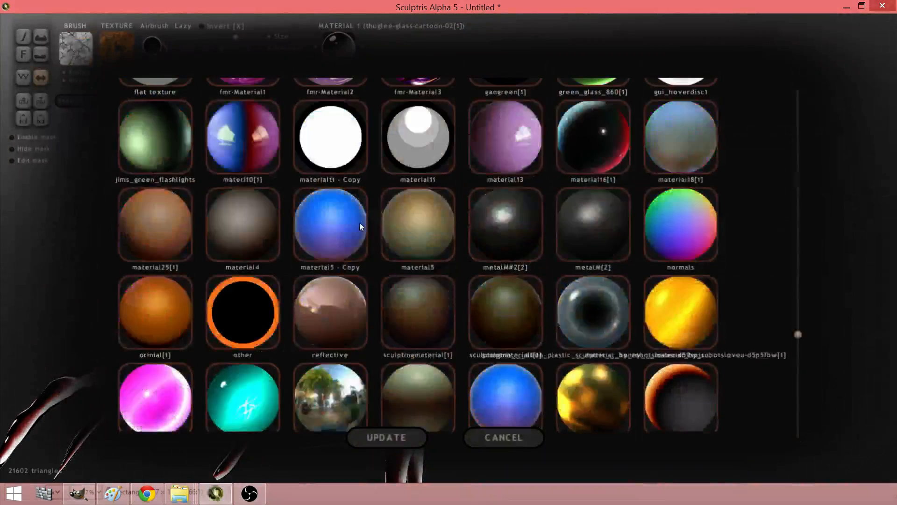
{"action": "scroll", "coordinate": [365, 234], "scroll_direction": "up", "scroll_amount": 4}
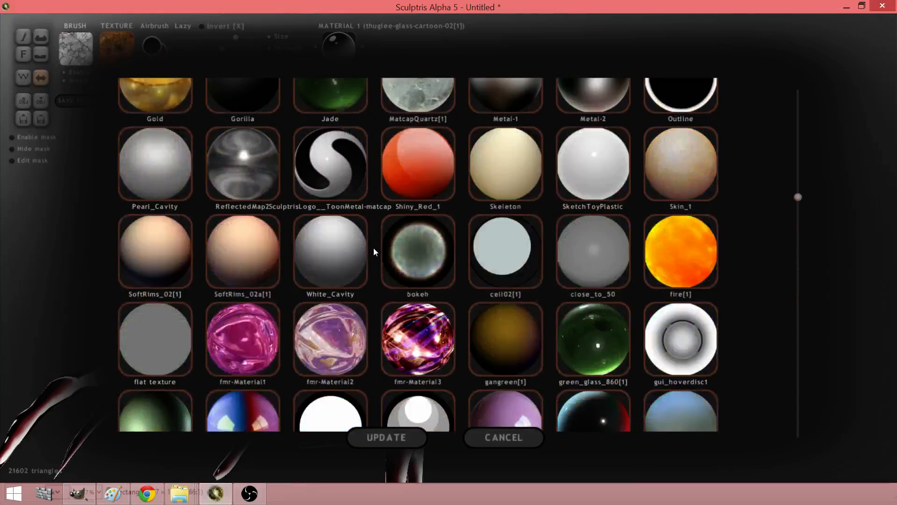
{"action": "scroll", "coordinate": [374, 251], "scroll_direction": "up", "scroll_amount": 2}
{"action": "scroll", "coordinate": [375, 252], "scroll_direction": "down", "scroll_amount": 5}
{"action": "left_click", "coordinate": [330, 215]}
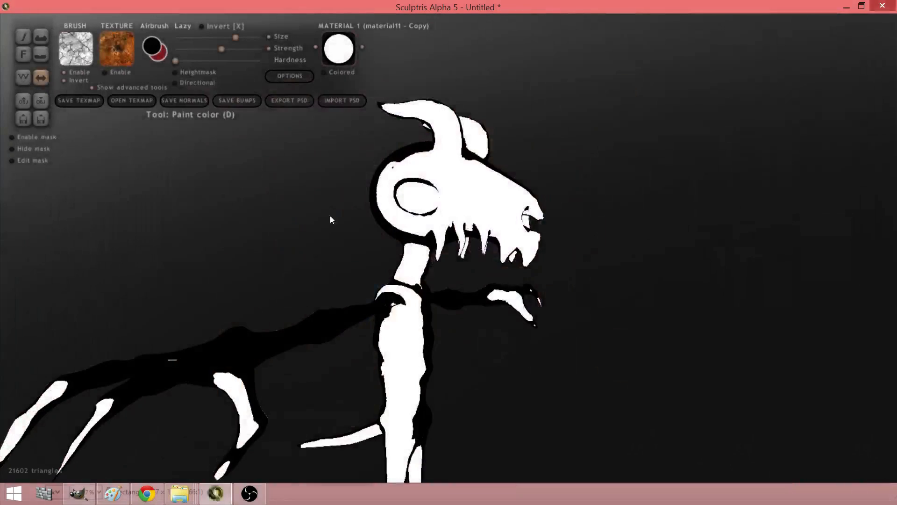
{"action": "left_click_drag", "start_coordinate": [330, 215], "coordinate": [276, 113]}
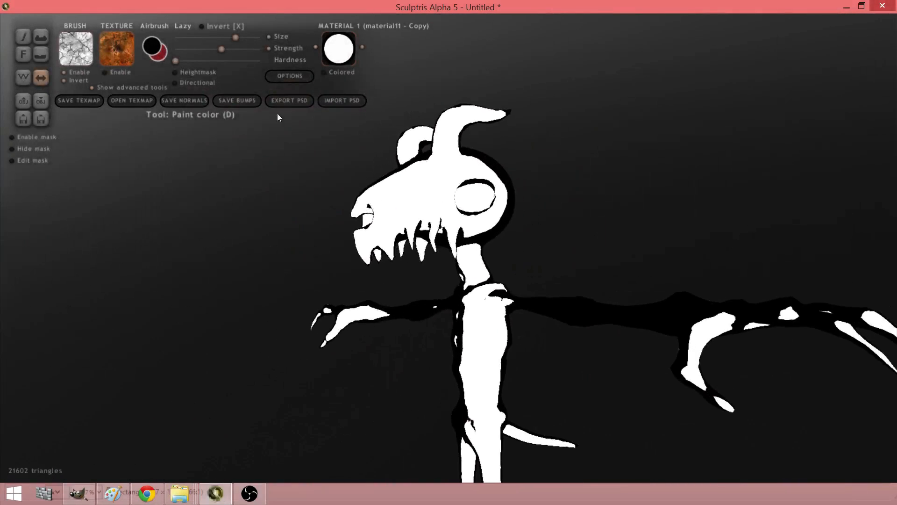
- Try material11 and the flat texture material, inspecting the painted skin on the legs
{"action": "left_click", "coordinate": [329, 57]}
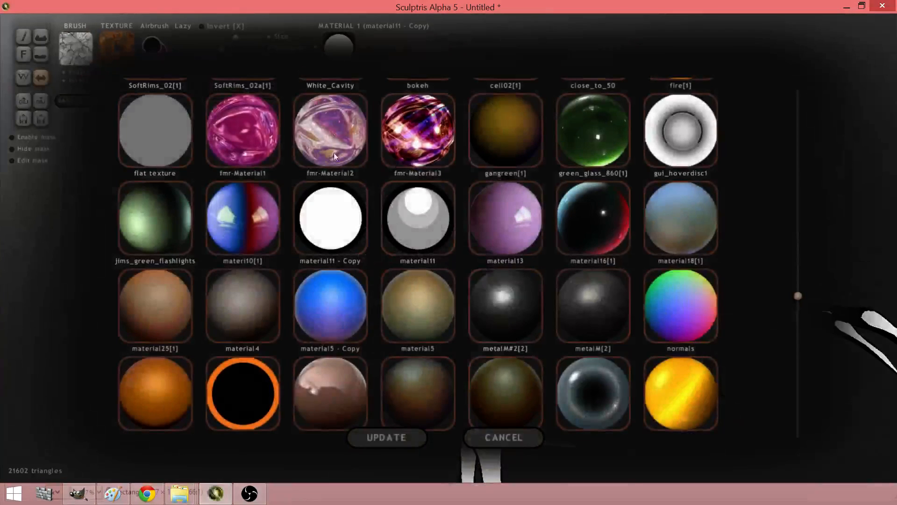
{"action": "left_click", "coordinate": [373, 214]}
{"action": "left_click_drag", "start_coordinate": [371, 211], "coordinate": [498, 195]}
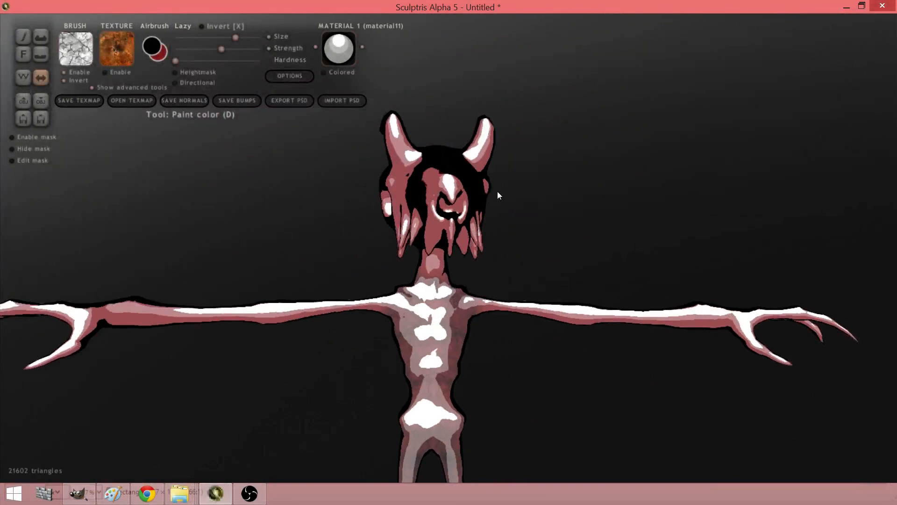
{"action": "left_click", "coordinate": [337, 52]}
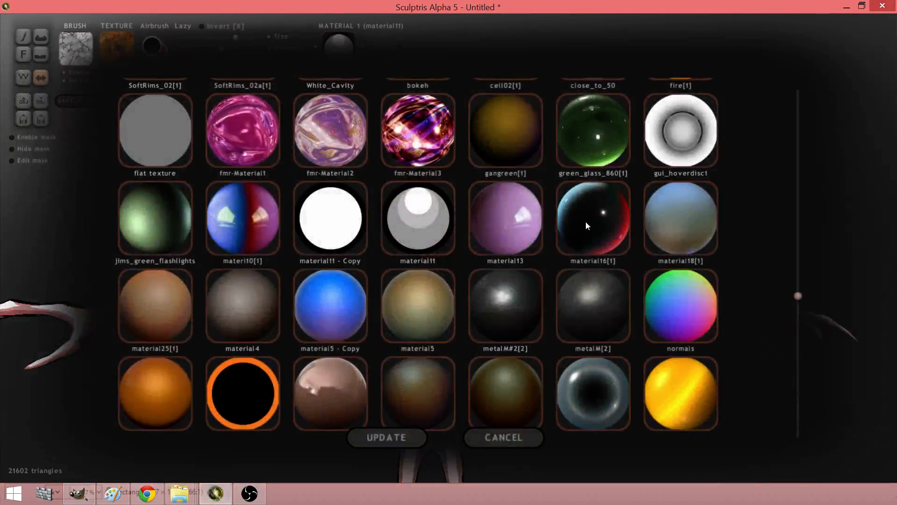
{"action": "left_click", "coordinate": [147, 140]}
{"action": "left_click_drag", "start_coordinate": [146, 143], "coordinate": [358, 148]}
{"action": "mouse_move", "coordinate": [366, 383]}
{"action": "middle_mouse_down"}
{"action": "mouse_move", "coordinate": [347, 161]}
{"action": "mouse_move", "coordinate": [333, 251]}
{"action": "middle_mouse_up"}
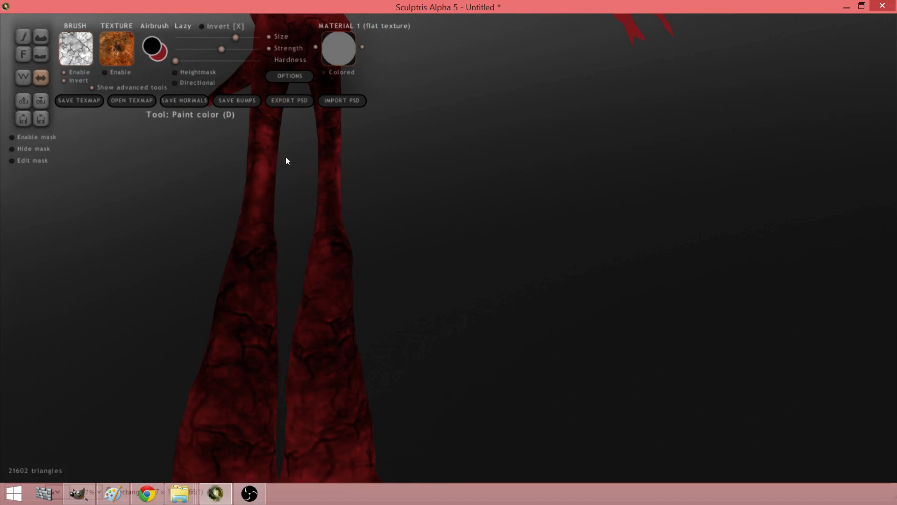
{"action": "mouse_move", "coordinate": [261, 170]}
{"action": "left_mouse_down"}
{"action": "mouse_move", "coordinate": [279, 281]}
{"action": "mouse_move", "coordinate": [464, 267]}
{"action": "mouse_move", "coordinate": [588, 364]}
{"action": "mouse_move", "coordinate": [581, 402]}
{"action": "mouse_move", "coordinate": [549, 424]}
{"action": "mouse_move", "coordinate": [526, 395]}
{"action": "mouse_move", "coordinate": [521, 250]}
{"action": "mouse_move", "coordinate": [573, 246]}
{"action": "mouse_move", "coordinate": [575, 268]}
{"action": "mouse_move", "coordinate": [525, 196]}
{"action": "mouse_move", "coordinate": [529, 380]}
{"action": "mouse_move", "coordinate": [306, 320]}
{"action": "mouse_move", "coordinate": [387, 416]}
{"action": "mouse_move", "coordinate": [392, 331]}
{"action": "mouse_move", "coordinate": [382, 210]}
{"action": "mouse_move", "coordinate": [403, 199]}
{"action": "mouse_move", "coordinate": [396, 181]}
{"action": "mouse_move", "coordinate": [517, 211]}
{"action": "mouse_move", "coordinate": [330, 247]}
{"action": "mouse_move", "coordinate": [356, 91]}
{"action": "left_mouse_up"}
- Set the creature's material back to 00ZBrush_Green_Clay and undo the last stroke
{"action": "left_click", "coordinate": [347, 56]}
{"action": "scroll", "coordinate": [383, 200], "scroll_direction": "up", "scroll_amount": 8}
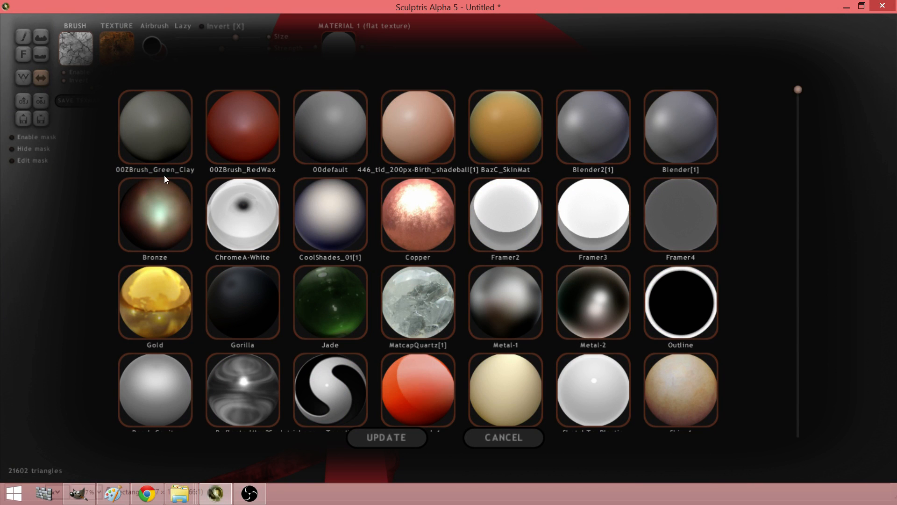
{"action": "double_click", "coordinate": [146, 125]}
{"action": "mouse_move", "coordinate": [455, 230]}
{"action": "left_mouse_down"}
{"action": "mouse_move", "coordinate": [311, 145]}
{"action": "mouse_move", "coordinate": [193, 162]}
{"action": "mouse_move", "coordinate": [420, 210]}
{"action": "mouse_move", "coordinate": [533, 213]}
{"action": "mouse_move", "coordinate": [543, 261]}
{"action": "mouse_move", "coordinate": [471, 151]}
{"action": "mouse_move", "coordinate": [480, 173]}
{"action": "mouse_move", "coordinate": [433, 144]}
{"action": "mouse_move", "coordinate": [566, 194]}
{"action": "mouse_move", "coordinate": [534, 261]}
{"action": "mouse_move", "coordinate": [570, 206]}
{"action": "mouse_move", "coordinate": [467, 214]}
{"action": "mouse_move", "coordinate": [689, 196]}
{"action": "mouse_move", "coordinate": [685, 206]}
{"action": "mouse_move", "coordinate": [667, 184]}
{"action": "mouse_move", "coordinate": [627, 296]}
{"action": "mouse_move", "coordinate": [658, 263]}
{"action": "left_mouse_up"}
{"action": "key", "text": "ctrl+z"}
- Add the mask1 image from the sculptris folder to the texture library
{"action": "left_click", "coordinate": [117, 47]}
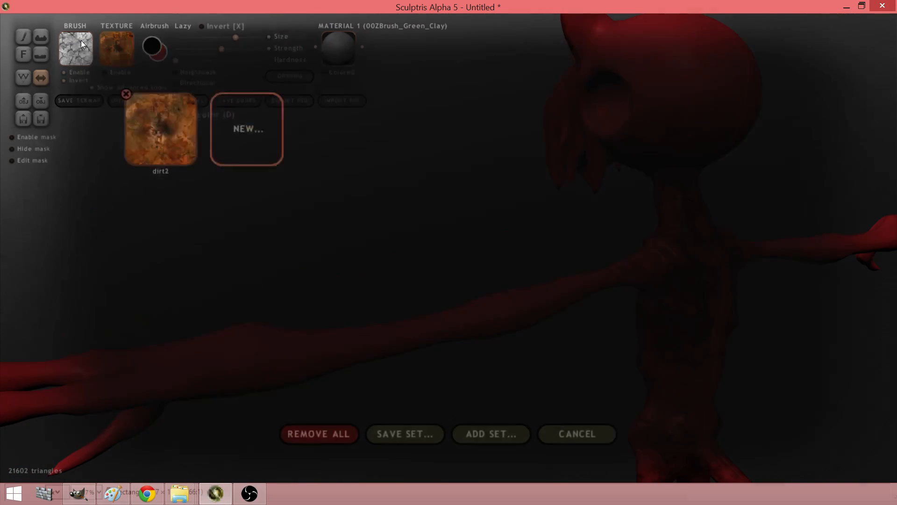
{"action": "left_click", "coordinate": [243, 122]}
{"action": "left_click", "coordinate": [377, 171]}
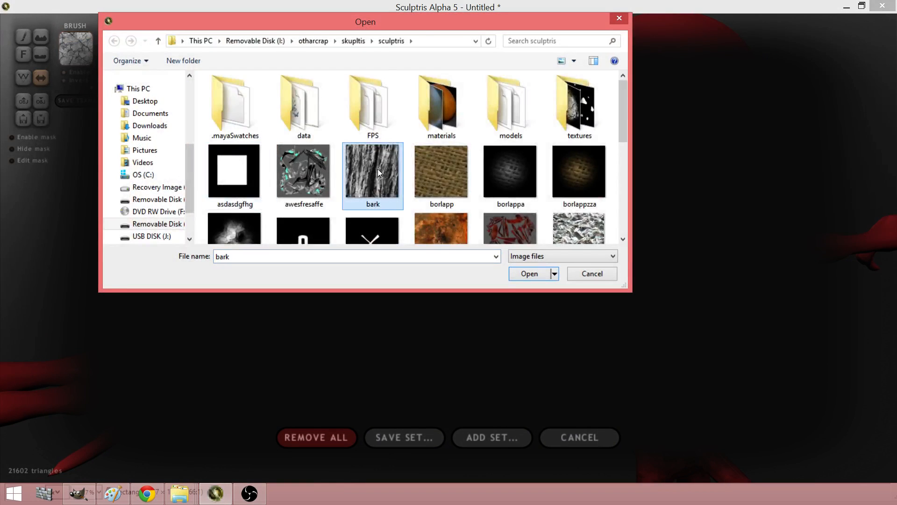
{"action": "scroll", "coordinate": [378, 169], "scroll_direction": "down", "scroll_amount": 5}
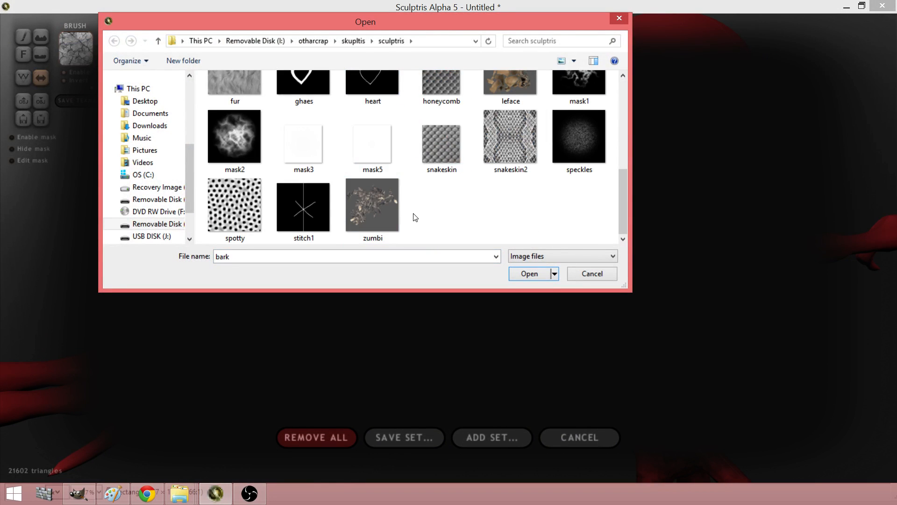
{"action": "scroll", "coordinate": [417, 220], "scroll_direction": "up", "scroll_amount": 1}
{"action": "left_click", "coordinate": [560, 127]}
{"action": "double_click", "coordinate": [560, 127]}
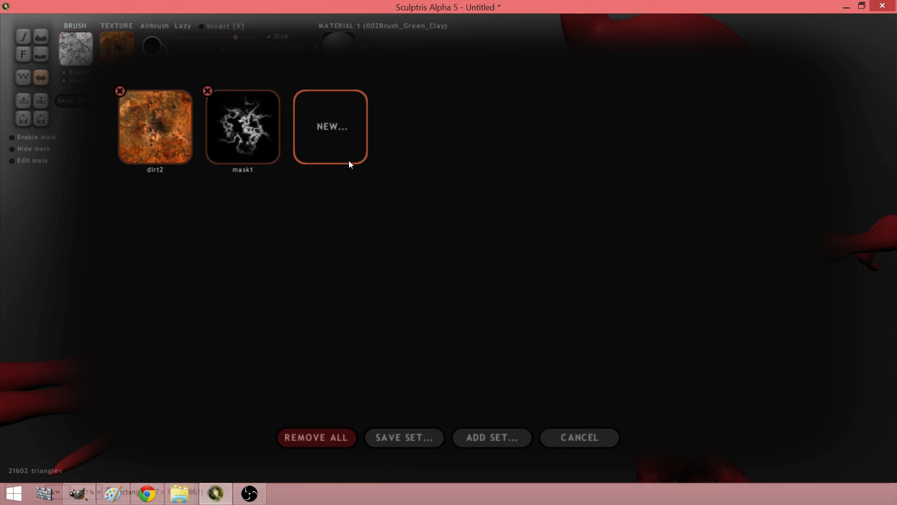
- Set mask1 as the brush mask with its inversion turned off, and undo the test dab on the arm
{"action": "left_click", "coordinate": [256, 132]}
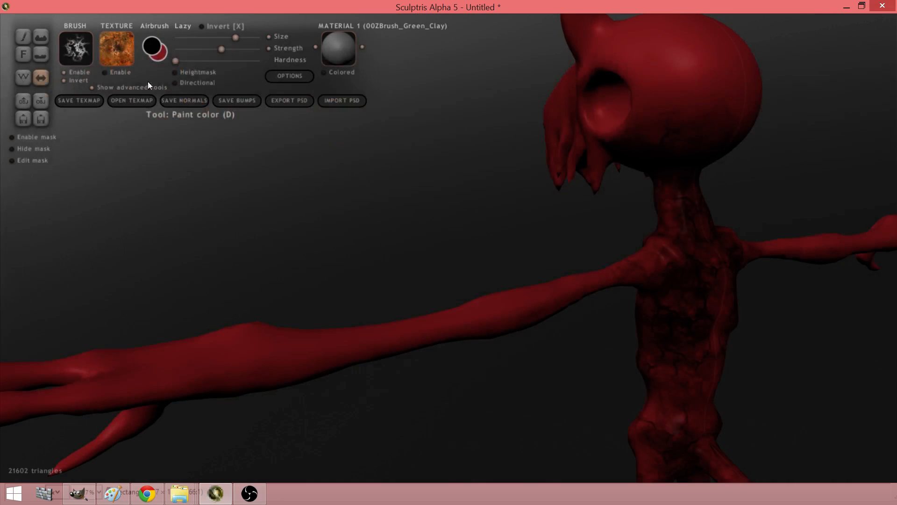
{"action": "left_click", "coordinate": [306, 350]}
{"action": "key", "text": "ctrl+z"}
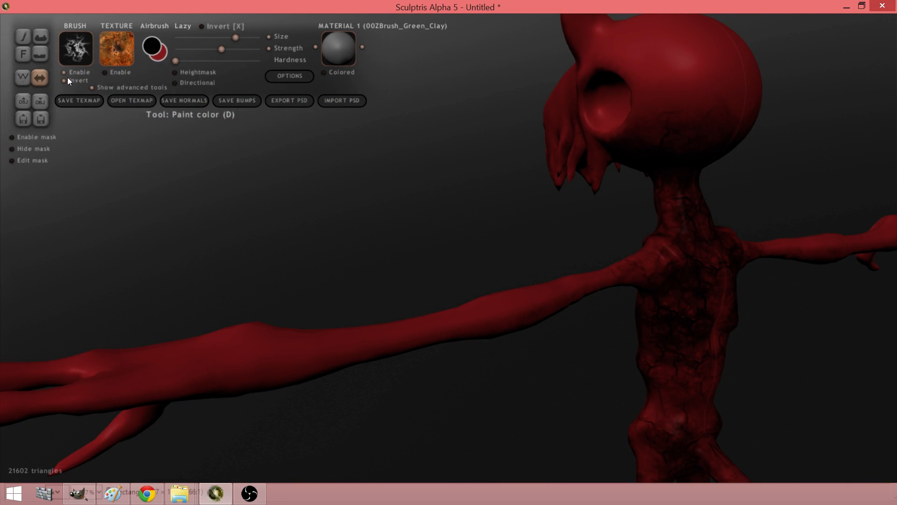
{"action": "left_click", "coordinate": [69, 82]}
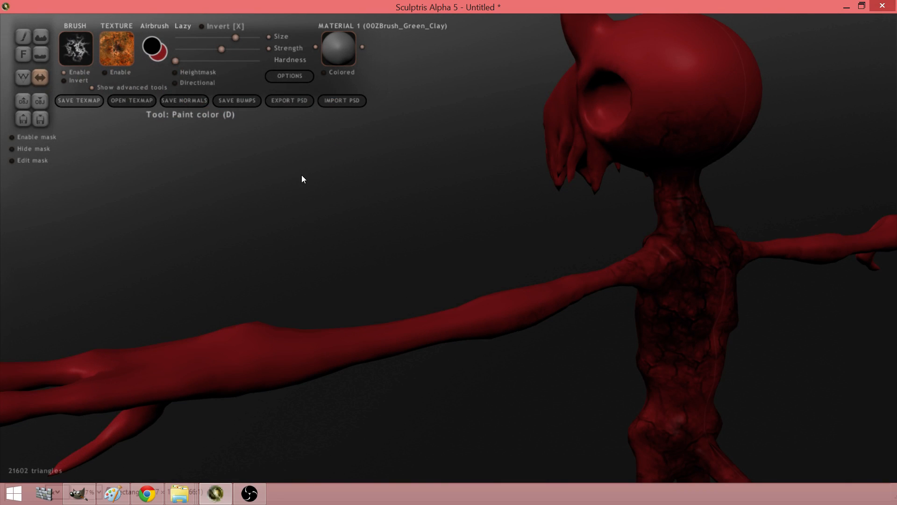
- Try the mask1 brush in black on the arm, undo the last stroke and lower the brush strength
{"action": "left_click", "coordinate": [478, 307]}
{"action": "mouse_move", "coordinate": [531, 349]}
{"action": "left_mouse_down"}
{"action": "mouse_move", "coordinate": [540, 361]}
{"action": "mouse_move", "coordinate": [530, 344]}
{"action": "left_mouse_up"}
{"action": "key", "text": "ctrl+z"}
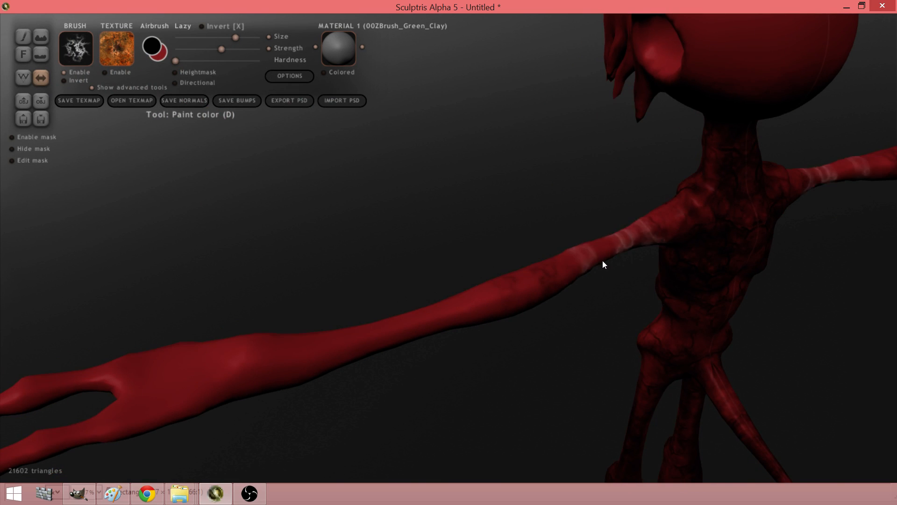
{"action": "key", "text": "space"}
{"action": "left_click_drag", "start_coordinate": [651, 177], "coordinate": [634, 183]}
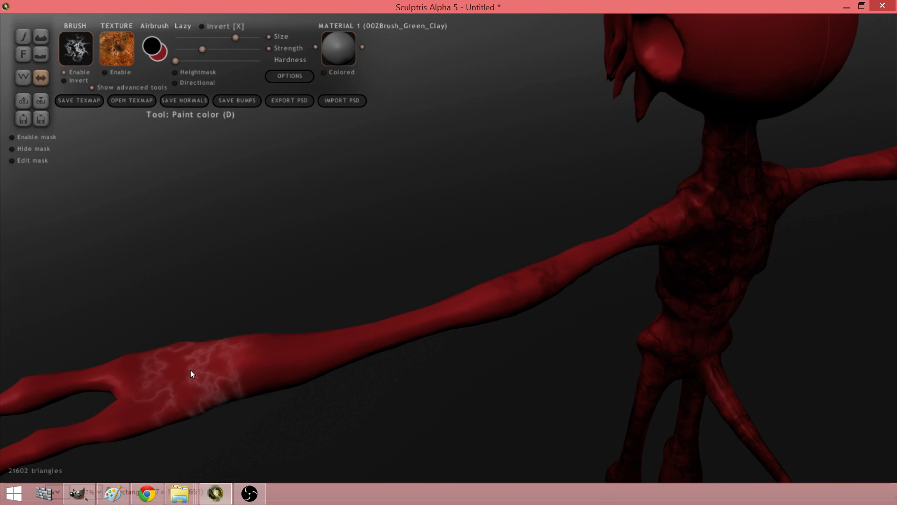
- Raise the brush strength and paint the black mask1 pattern over the back of the hand and along a finger
{"action": "middle_click_drag", "start_coordinate": [275, 356], "coordinate": [397, 302]}
{"action": "key", "text": "space"}
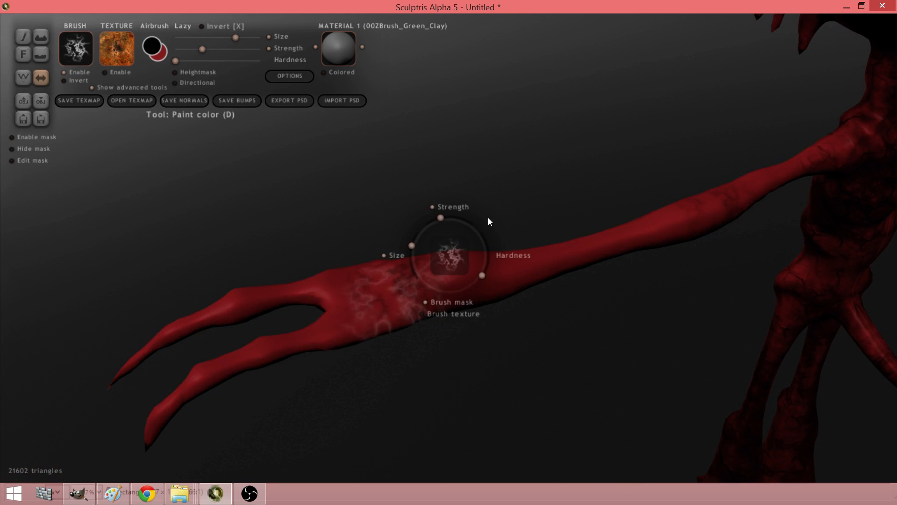
{"action": "left_click_drag", "start_coordinate": [442, 217], "coordinate": [469, 218]}
{"action": "mouse_move", "coordinate": [433, 269]}
{"action": "left_mouse_down"}
{"action": "mouse_move", "coordinate": [267, 296]}
{"action": "mouse_move", "coordinate": [189, 320]}
{"action": "mouse_move", "coordinate": [163, 342]}
{"action": "left_mouse_up"}
{"action": "mouse_move", "coordinate": [210, 306]}
{"action": "middle_mouse_down"}
{"action": "mouse_move", "coordinate": [254, 273]}
{"action": "mouse_move", "coordinate": [313, 149]}
{"action": "middle_mouse_up"}
{"action": "left_click_drag", "start_coordinate": [323, 155], "coordinate": [376, 211]}
- Paint the black mask1 pattern on the palm, the wrist's underside and the other finger up to its tip
{"action": "middle_click_drag", "start_coordinate": [389, 233], "coordinate": [413, 262]}
{"action": "mouse_move", "coordinate": [412, 243]}
{"action": "left_mouse_down"}
{"action": "mouse_move", "coordinate": [453, 239]}
{"action": "mouse_move", "coordinate": [467, 257]}
{"action": "left_mouse_up"}
{"action": "scroll", "coordinate": [467, 257], "scroll_direction": "down", "scroll_amount": 5}
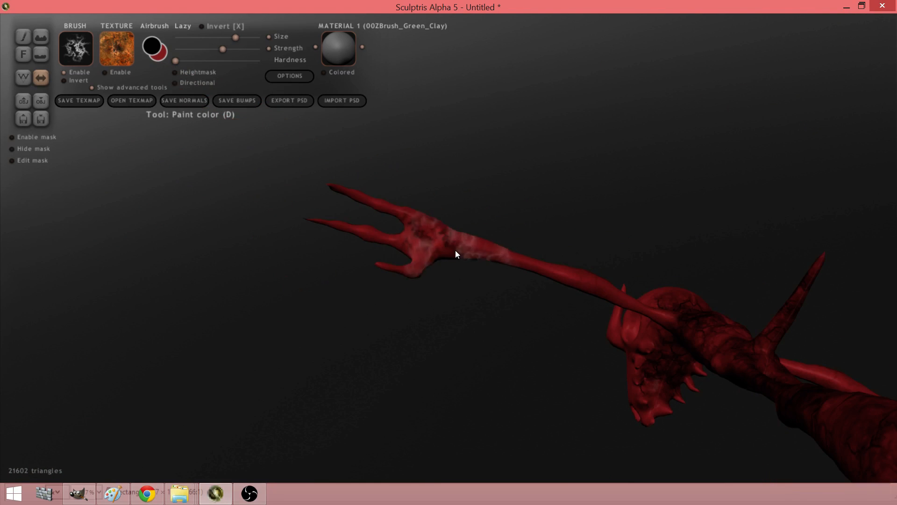
{"action": "mouse_move", "coordinate": [380, 238]}
{"action": "left_mouse_down"}
{"action": "mouse_move", "coordinate": [362, 196]}
{"action": "mouse_move", "coordinate": [362, 234]}
{"action": "mouse_move", "coordinate": [380, 260]}
{"action": "left_mouse_up"}
{"action": "middle_click_drag", "start_coordinate": [381, 260], "coordinate": [601, 301]}
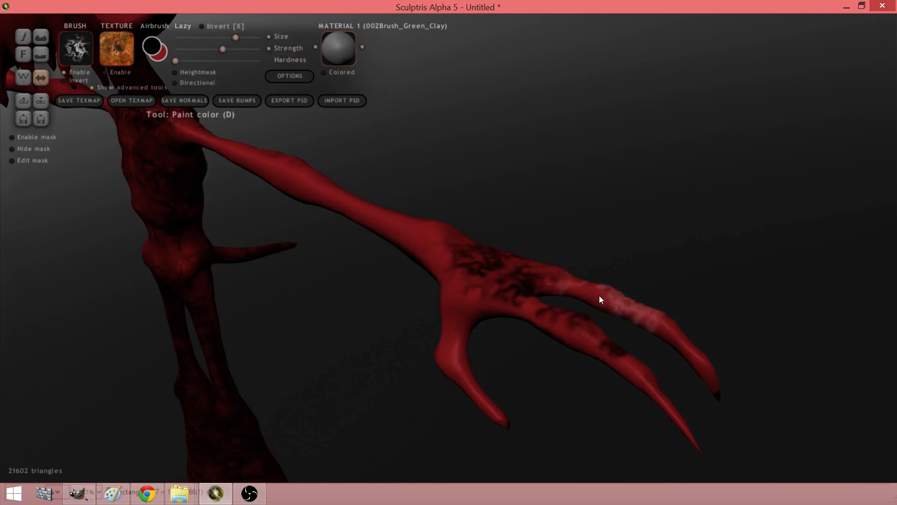
{"action": "mouse_move", "coordinate": [576, 302]}
{"action": "left_mouse_down"}
{"action": "mouse_move", "coordinate": [635, 312]}
{"action": "mouse_move", "coordinate": [702, 343]}
{"action": "mouse_move", "coordinate": [708, 379]}
{"action": "left_mouse_up"}
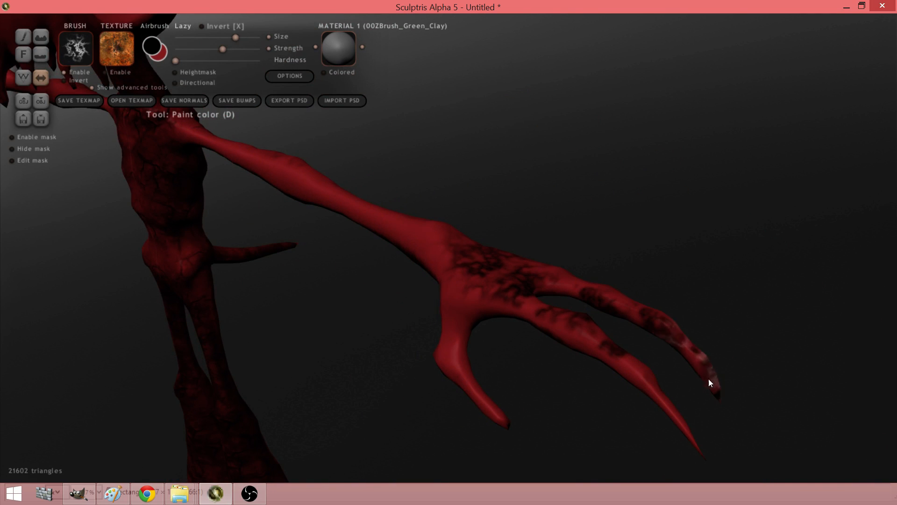
- Cover the remaining sides of the fingers, the thumb and the wrist with the black mask1 pattern
{"action": "middle_click_drag", "start_coordinate": [708, 379], "coordinate": [458, 381]}
{"action": "middle_click_drag", "start_coordinate": [384, 385], "coordinate": [399, 289]}
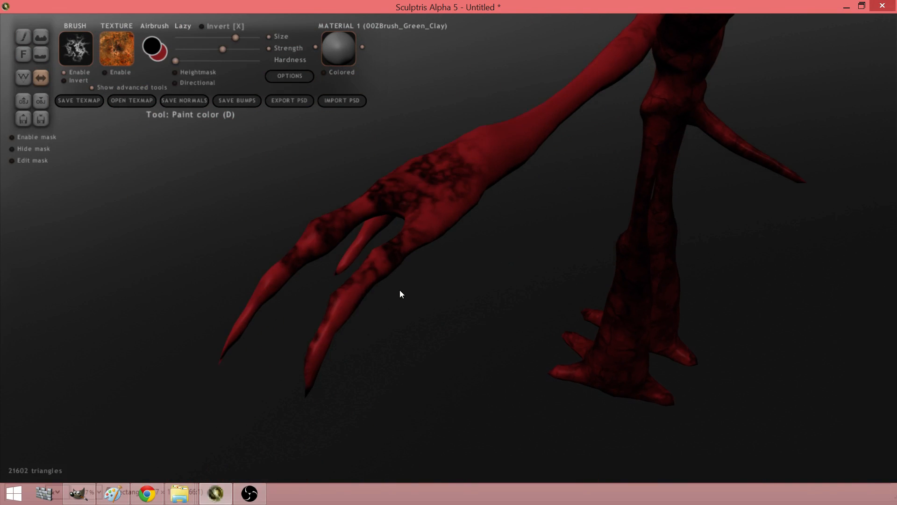
{"action": "mouse_move", "coordinate": [400, 289]}
{"action": "left_mouse_down"}
{"action": "mouse_move", "coordinate": [293, 305]}
{"action": "mouse_move", "coordinate": [347, 319]}
{"action": "mouse_move", "coordinate": [259, 290]}
{"action": "left_mouse_up"}
{"action": "middle_click_drag", "start_coordinate": [260, 290], "coordinate": [357, 273]}
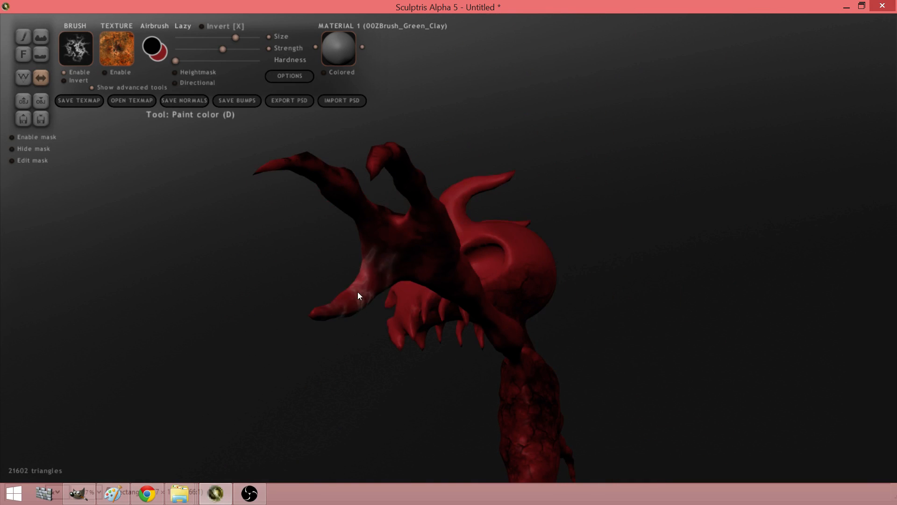
{"action": "middle_click_drag", "start_coordinate": [341, 306], "coordinate": [441, 329]}
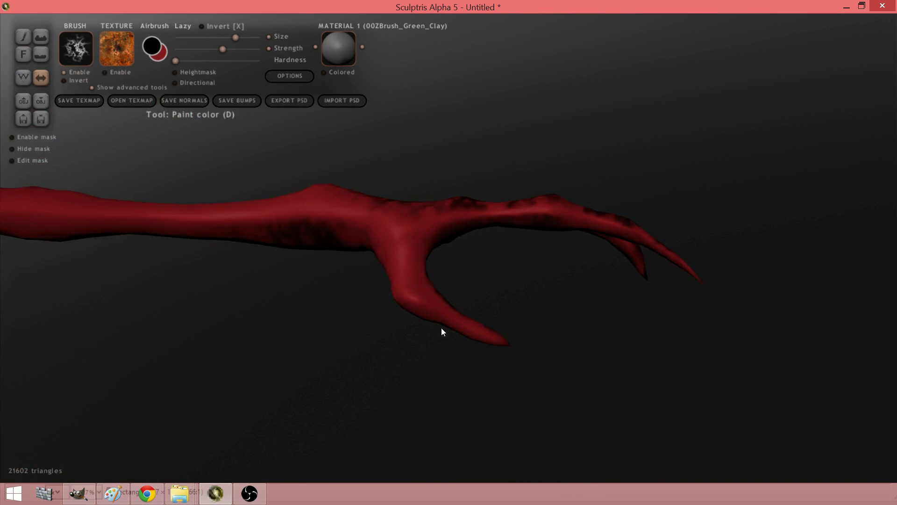
{"action": "mouse_move", "coordinate": [411, 283]}
{"action": "left_mouse_down"}
{"action": "mouse_move", "coordinate": [406, 246]}
{"action": "mouse_move", "coordinate": [315, 226]}
{"action": "mouse_move", "coordinate": [524, 209]}
{"action": "mouse_move", "coordinate": [628, 256]}
{"action": "left_mouse_up"}
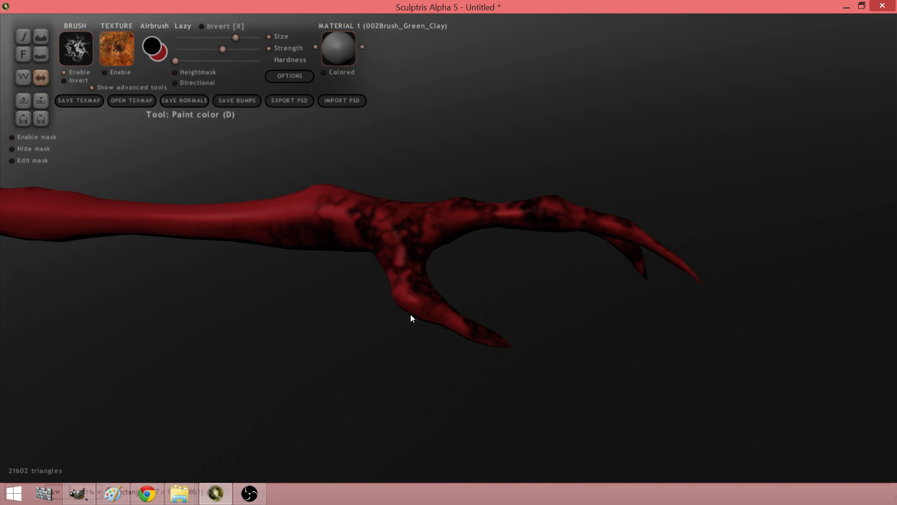
{"action": "mouse_move", "coordinate": [410, 315]}
{"action": "middle_mouse_down"}
{"action": "mouse_move", "coordinate": [363, 262]}
{"action": "mouse_move", "coordinate": [560, 273]}
{"action": "mouse_move", "coordinate": [566, 353]}
{"action": "mouse_move", "coordinate": [571, 290]}
{"action": "mouse_move", "coordinate": [621, 332]}
{"action": "mouse_move", "coordinate": [612, 327]}
{"action": "middle_mouse_up"}
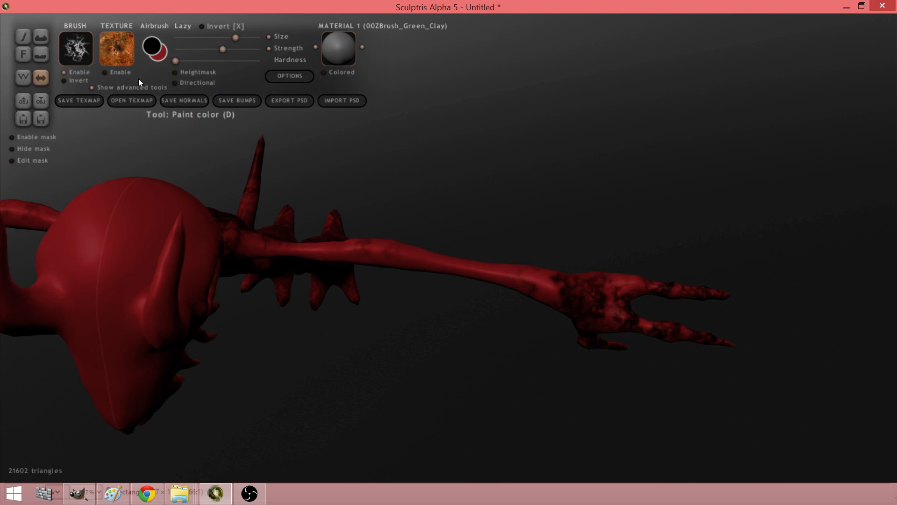
- Switch the brush mask to the dirt texture, lower the brush strength and paint black along the arm from shoulder to wrist
{"action": "left_click", "coordinate": [80, 59]}
{"action": "left_click", "coordinate": [162, 122]}
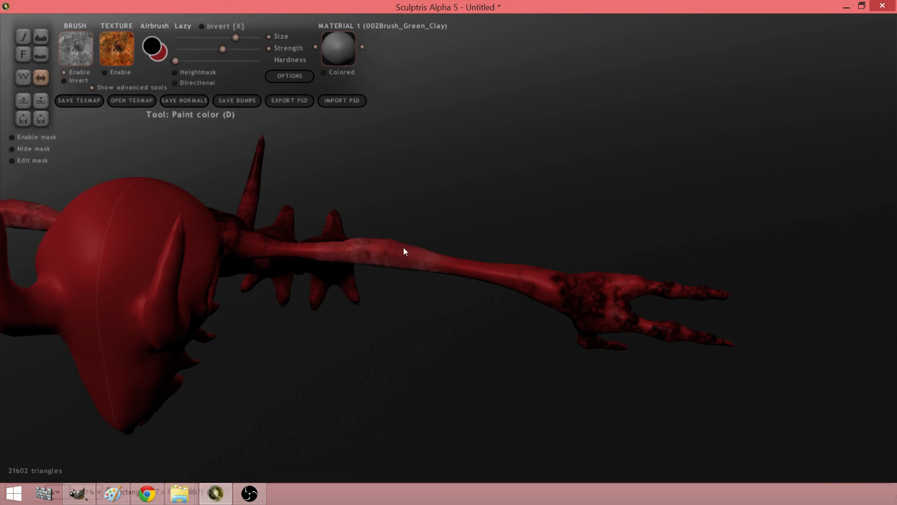
{"action": "key", "text": "space"}
{"action": "left_click_drag", "start_coordinate": [439, 173], "coordinate": [399, 180]}
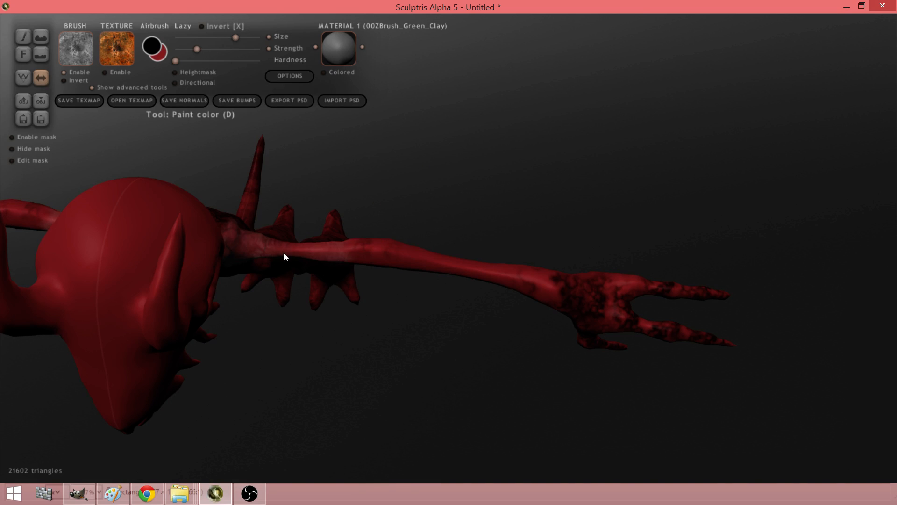
{"action": "mouse_move", "coordinate": [284, 253]}
{"action": "left_mouse_down"}
{"action": "mouse_move", "coordinate": [380, 259]}
{"action": "mouse_move", "coordinate": [563, 296]}
{"action": "mouse_move", "coordinate": [481, 265]}
{"action": "mouse_move", "coordinate": [342, 253]}
{"action": "mouse_move", "coordinate": [563, 281]}
{"action": "left_mouse_up"}
- Raise the brush strength slightly and darken the forearm and the arm's front with the dirt mask up to the shoulder
{"action": "key", "text": "space"}
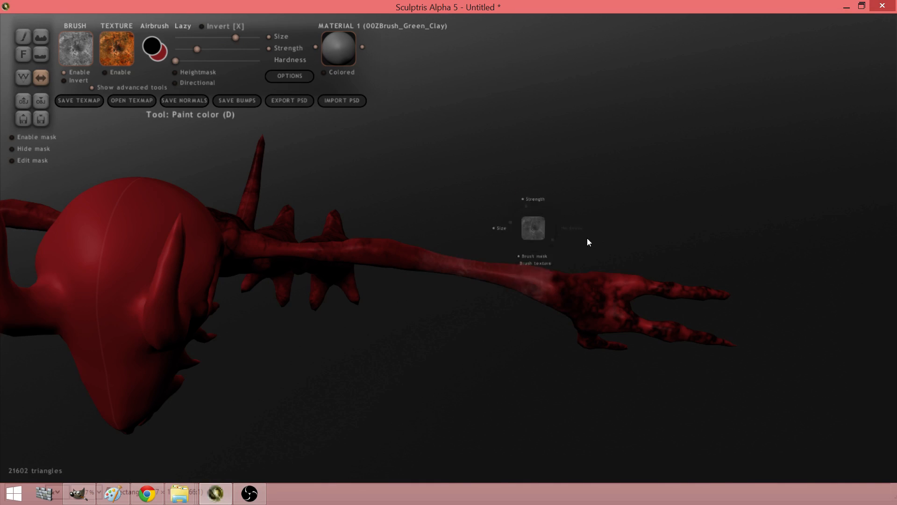
{"action": "left_click_drag", "start_coordinate": [524, 193], "coordinate": [531, 210]}
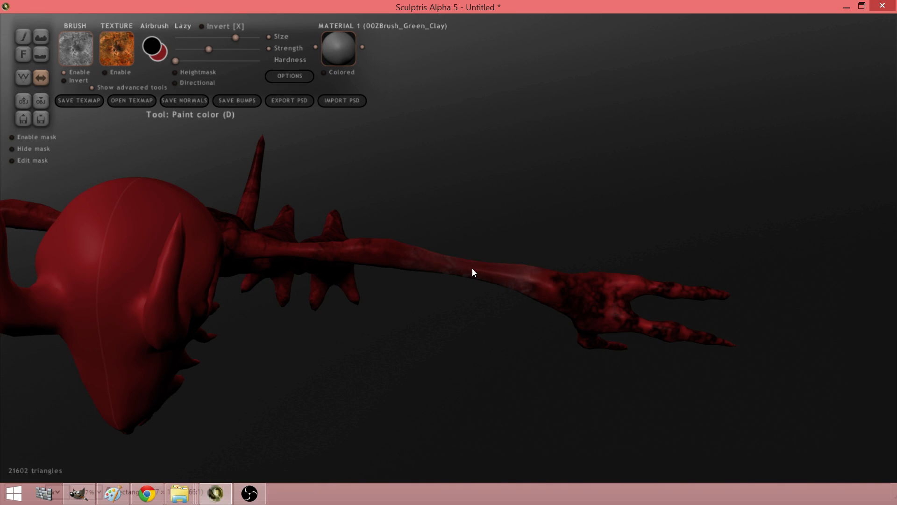
{"action": "left_click_drag", "start_coordinate": [471, 268], "coordinate": [569, 280]}
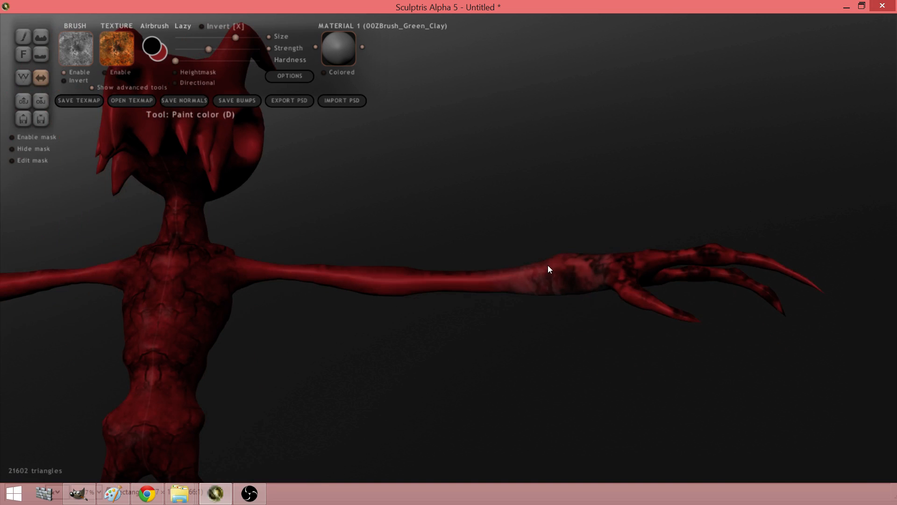
{"action": "left_click_drag", "start_coordinate": [449, 278], "coordinate": [259, 274]}
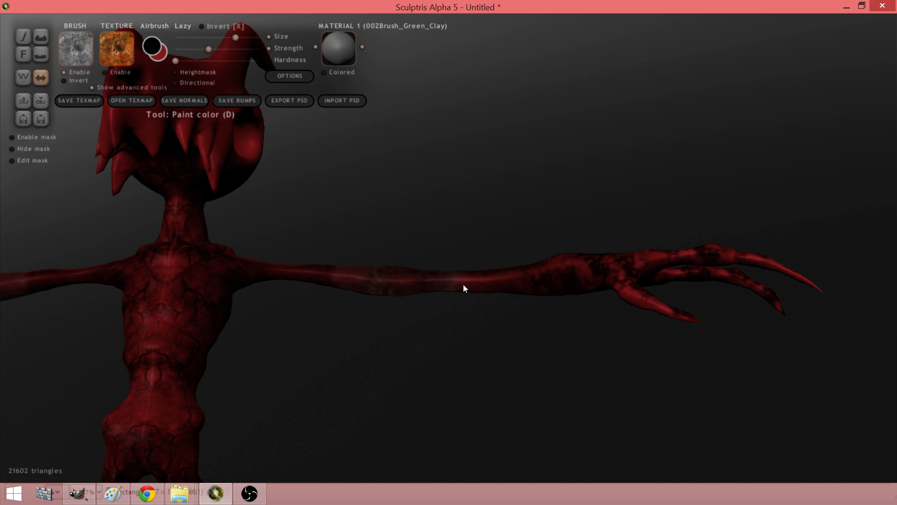
{"action": "mouse_move", "coordinate": [463, 291]}
{"action": "left_mouse_down"}
{"action": "mouse_move", "coordinate": [444, 196]}
{"action": "mouse_move", "coordinate": [428, 234]}
{"action": "mouse_move", "coordinate": [329, 248]}
{"action": "left_mouse_up"}
{"action": "left_click_drag", "start_coordinate": [492, 200], "coordinate": [545, 161]}
{"action": "mouse_move", "coordinate": [528, 248]}
{"action": "left_mouse_down"}
{"action": "mouse_move", "coordinate": [470, 331]}
{"action": "mouse_move", "coordinate": [444, 281]}
{"action": "mouse_move", "coordinate": [353, 237]}
{"action": "left_mouse_up"}
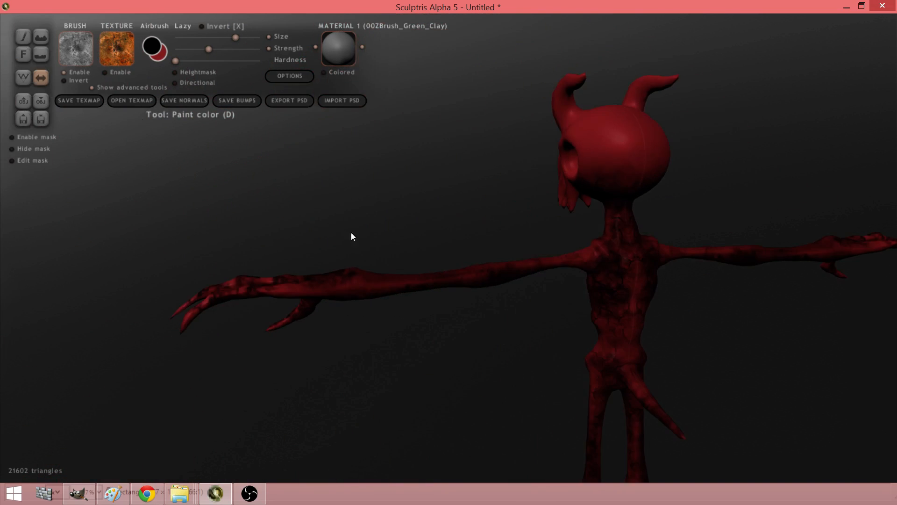
- Try a duller, less saturated dark red as the active paint colour on the skull and undo the test stroke
{"action": "mouse_move", "coordinate": [571, 326]}
{"action": "left_mouse_down"}
{"action": "mouse_move", "coordinate": [605, 276]}
{"action": "mouse_move", "coordinate": [747, 280]}
{"action": "left_mouse_up"}
{"action": "scroll", "coordinate": [747, 278], "scroll_direction": "down", "scroll_amount": 2}
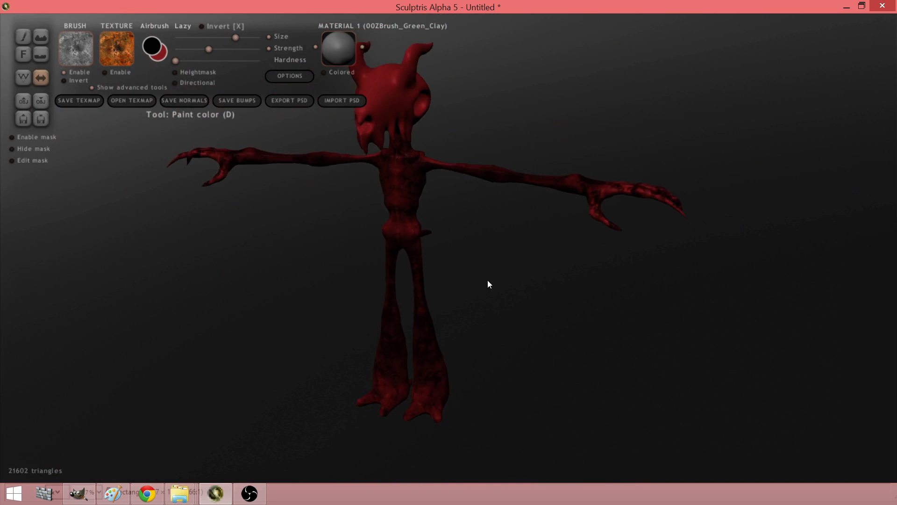
{"action": "scroll", "coordinate": [501, 270], "scroll_direction": "up", "scroll_amount": 4}
{"action": "mouse_move", "coordinate": [487, 279]}
{"action": "left_mouse_down"}
{"action": "mouse_move", "coordinate": [501, 270]}
{"action": "mouse_move", "coordinate": [483, 266]}
{"action": "mouse_move", "coordinate": [528, 302]}
{"action": "mouse_move", "coordinate": [389, 250]}
{"action": "left_mouse_up"}
{"action": "mouse_move", "coordinate": [183, 84]}
{"action": "left_mouse_down"}
{"action": "mouse_move", "coordinate": [490, 234]}
{"action": "mouse_move", "coordinate": [405, 183]}
{"action": "mouse_move", "coordinate": [396, 198]}
{"action": "left_mouse_up"}
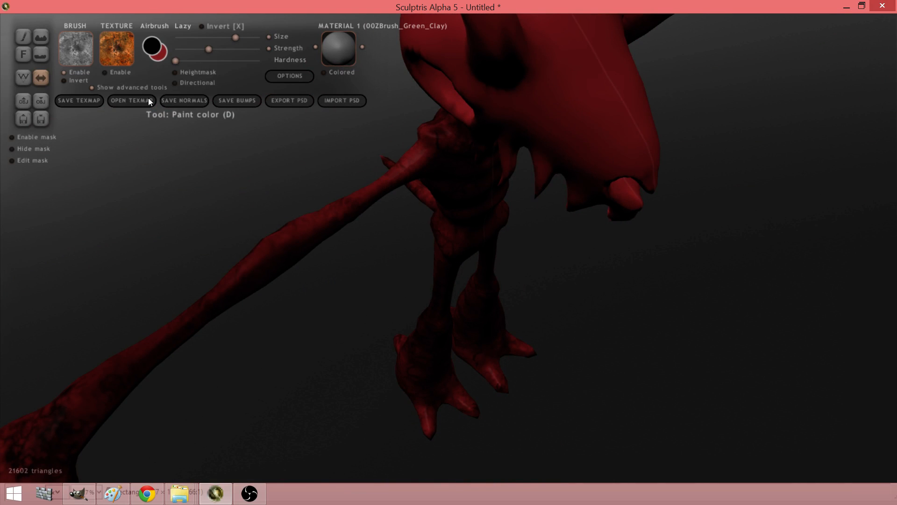
{"action": "left_click", "coordinate": [150, 41]}
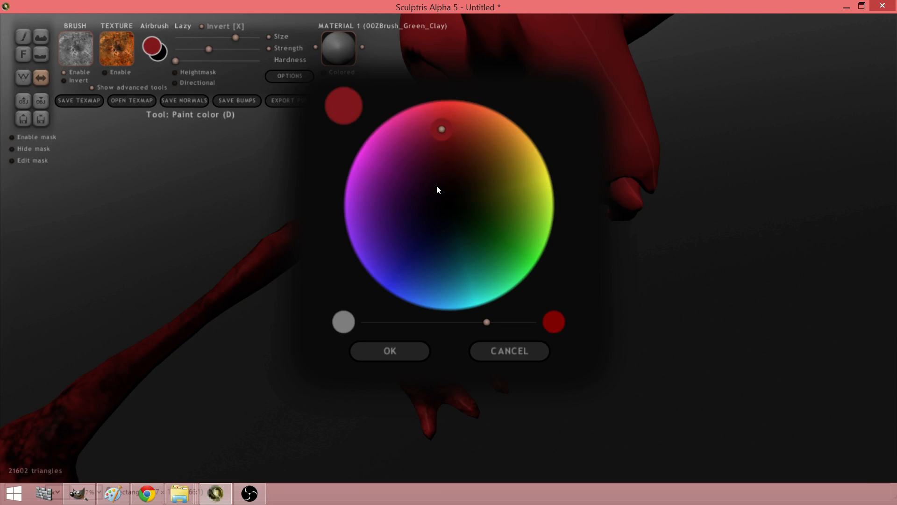
{"action": "left_click_drag", "start_coordinate": [464, 320], "coordinate": [441, 322]}
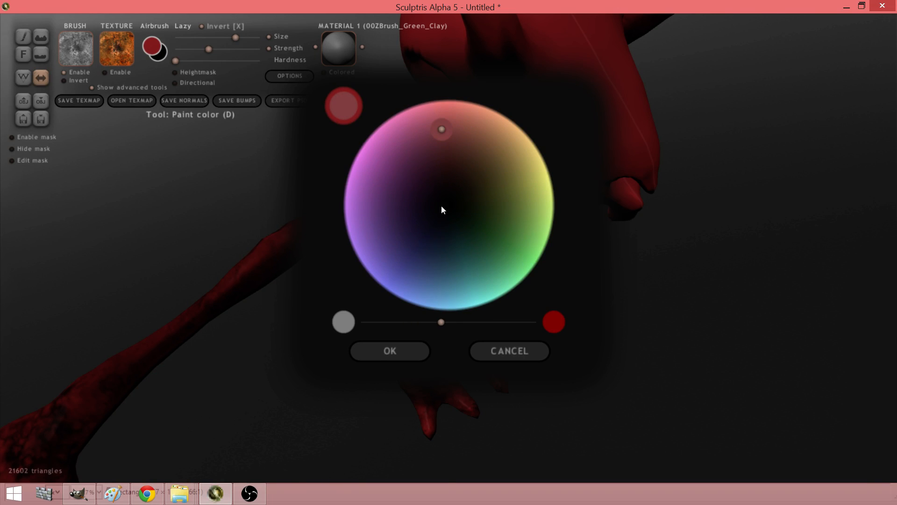
{"action": "left_click_drag", "start_coordinate": [448, 154], "coordinate": [447, 136]}
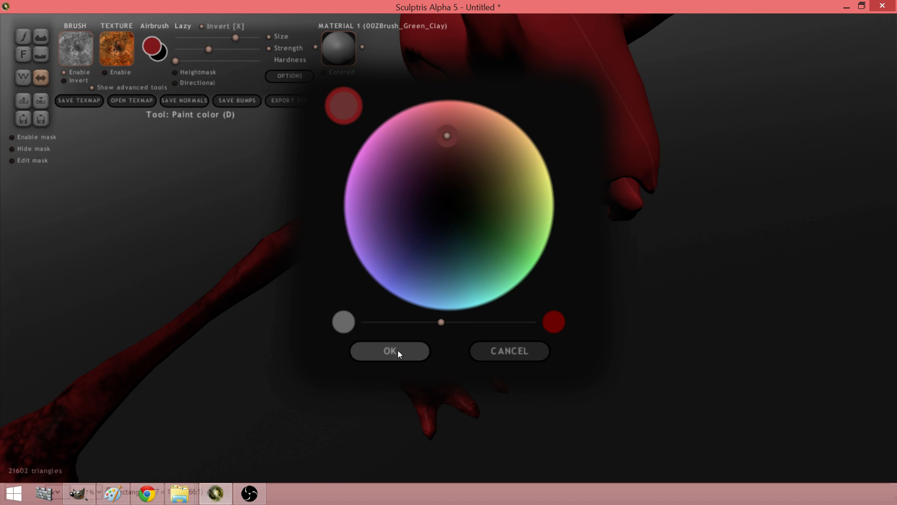
{"action": "left_click_drag", "start_coordinate": [438, 317], "coordinate": [466, 315]}
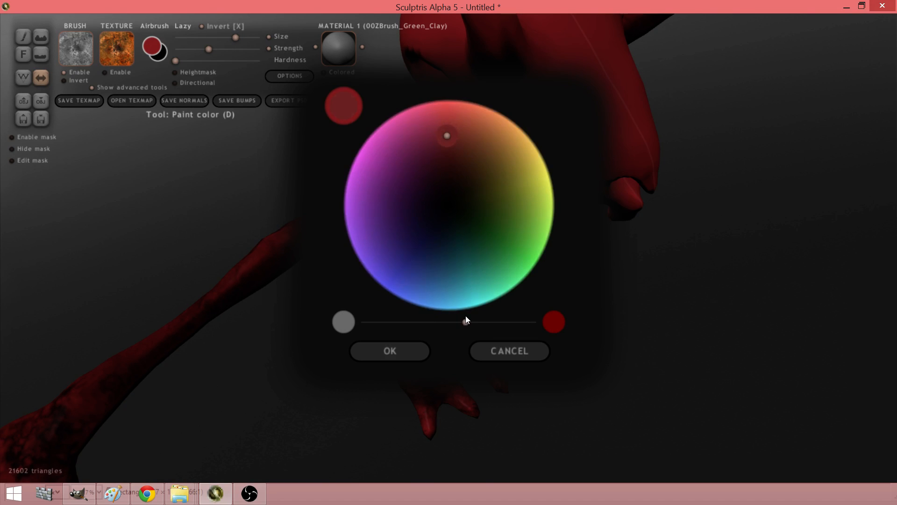
{"action": "left_click", "coordinate": [388, 351]}
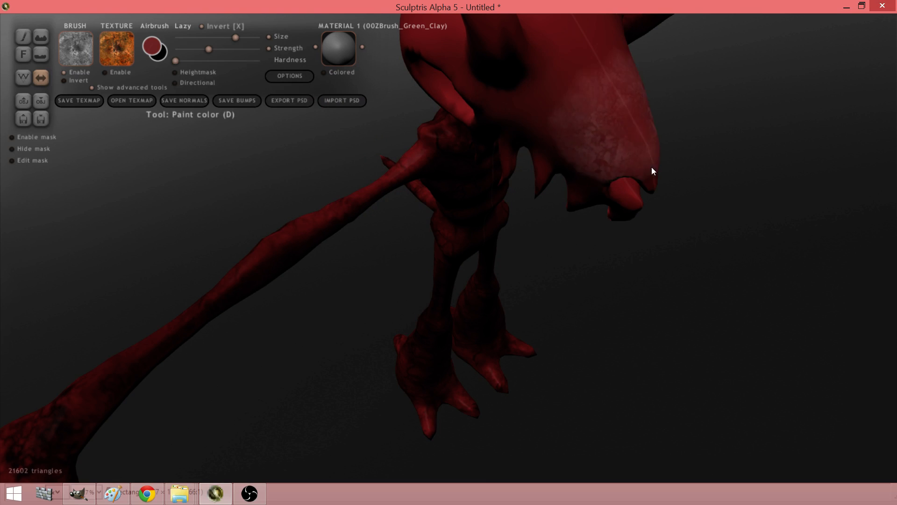
{"action": "key", "text": "ctrl+z"}
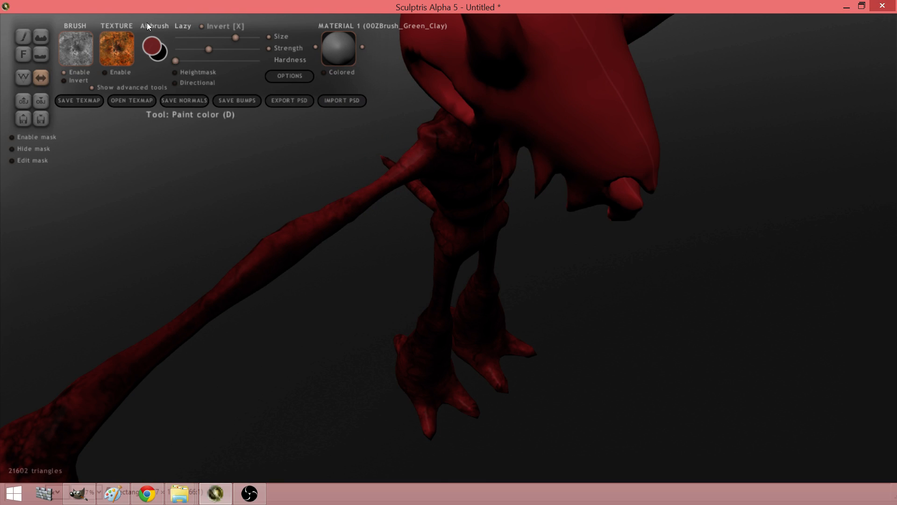
- Set the active paint colour to a bright light red and brush highlights onto the front of the torso
{"action": "left_click", "coordinate": [154, 45]}
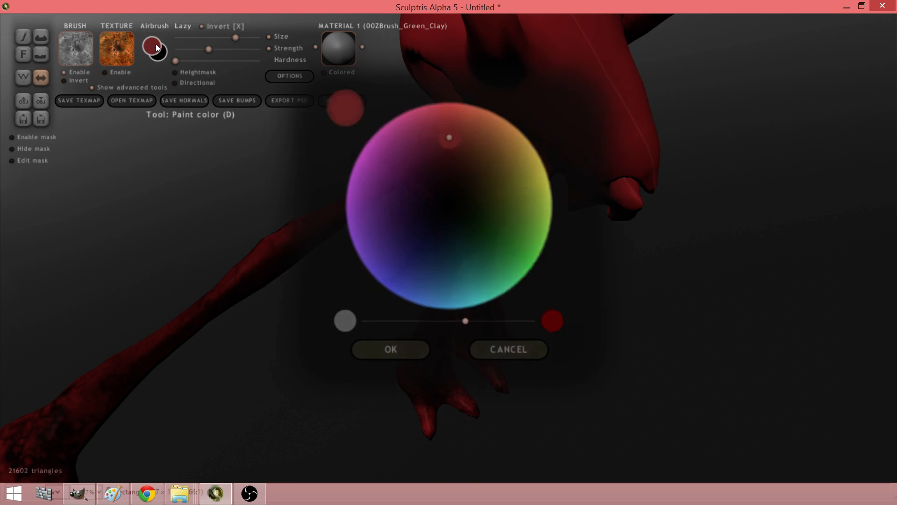
{"action": "left_click", "coordinate": [456, 107]}
{"action": "left_click", "coordinate": [402, 354]}
{"action": "right_click_drag", "start_coordinate": [468, 244], "coordinate": [306, 123]}
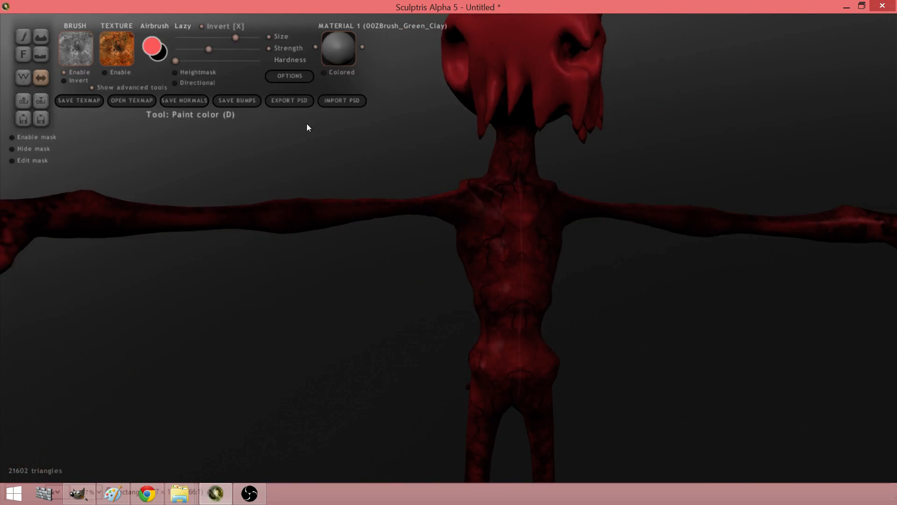
{"action": "scroll", "coordinate": [497, 339], "scroll_direction": "up", "scroll_amount": 1}
{"action": "mouse_move", "coordinate": [497, 338]}
{"action": "left_mouse_down"}
{"action": "mouse_move", "coordinate": [498, 189]}
{"action": "mouse_move", "coordinate": [454, 254]}
{"action": "mouse_move", "coordinate": [415, 184]}
{"action": "mouse_move", "coordinate": [347, 198]}
{"action": "mouse_move", "coordinate": [473, 201]}
{"action": "mouse_move", "coordinate": [420, 195]}
{"action": "left_mouse_up"}
- Brush light red highlights with the dirt mask along the front of the arm from shoulder to wrist
{"action": "middle_click_drag", "start_coordinate": [446, 200], "coordinate": [714, 200]}
{"action": "mouse_move", "coordinate": [584, 201]}
{"action": "left_mouse_down"}
{"action": "mouse_move", "coordinate": [491, 211]}
{"action": "mouse_move", "coordinate": [306, 201]}
{"action": "left_mouse_up"}
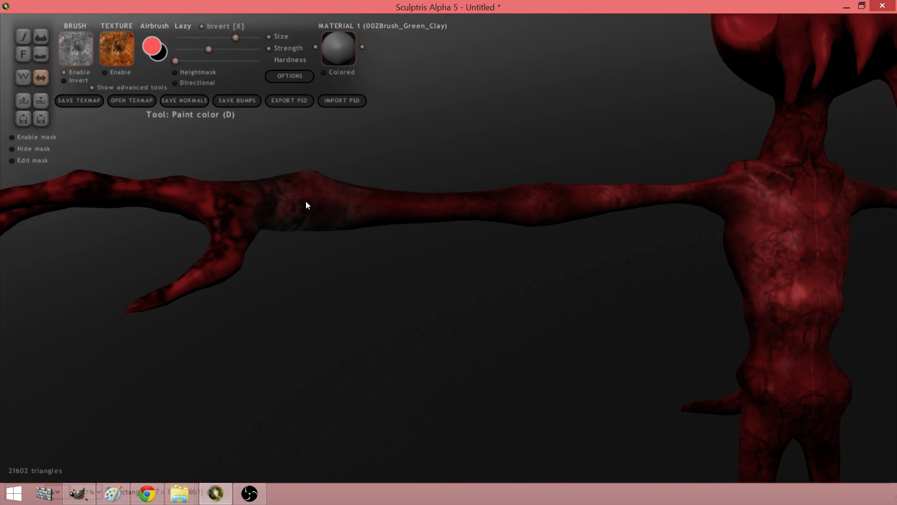
{"action": "right_click_drag", "start_coordinate": [304, 204], "coordinate": [314, 341]}
{"action": "mouse_move", "coordinate": [445, 212]}
{"action": "left_mouse_down"}
{"action": "mouse_move", "coordinate": [380, 228]}
{"action": "mouse_move", "coordinate": [551, 157]}
{"action": "mouse_move", "coordinate": [374, 229]}
{"action": "left_mouse_up"}
- Brush light red highlights with the dirt mask onto the wrist, the forearm and the upper back of the torso
{"action": "mouse_move", "coordinate": [374, 229]}
{"action": "right_mouse_down"}
{"action": "mouse_move", "coordinate": [652, 148]}
{"action": "mouse_move", "coordinate": [541, 220]}
{"action": "right_mouse_up"}
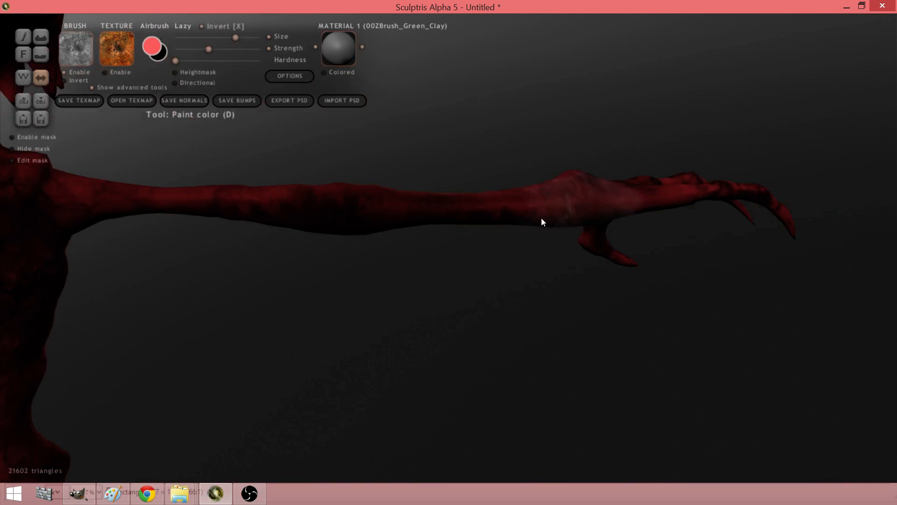
{"action": "mouse_move", "coordinate": [540, 220]}
{"action": "left_mouse_down"}
{"action": "mouse_move", "coordinate": [315, 223]}
{"action": "mouse_move", "coordinate": [441, 218]}
{"action": "mouse_move", "coordinate": [582, 192]}
{"action": "left_mouse_up"}
{"action": "mouse_move", "coordinate": [583, 192]}
{"action": "right_mouse_down"}
{"action": "mouse_move", "coordinate": [545, 192]}
{"action": "mouse_move", "coordinate": [508, 260]}
{"action": "right_mouse_up"}
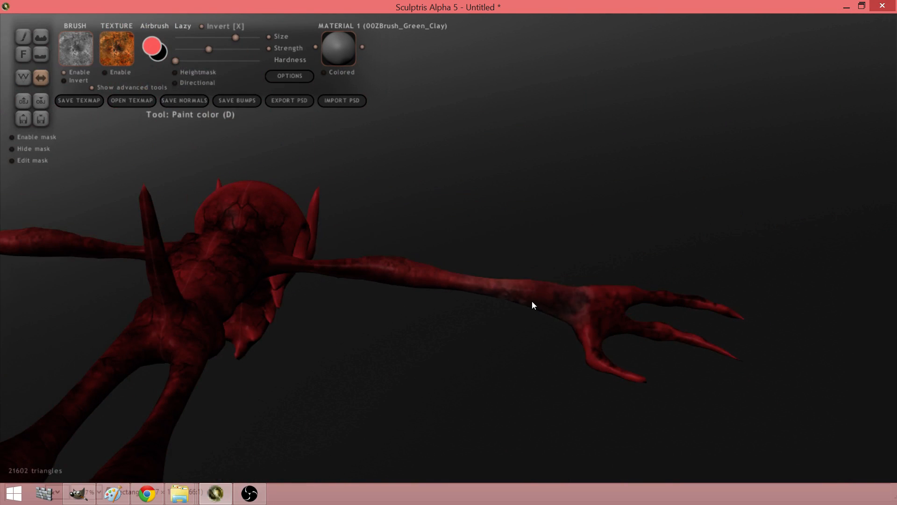
{"action": "right_click_drag", "start_coordinate": [433, 286], "coordinate": [326, 319]}
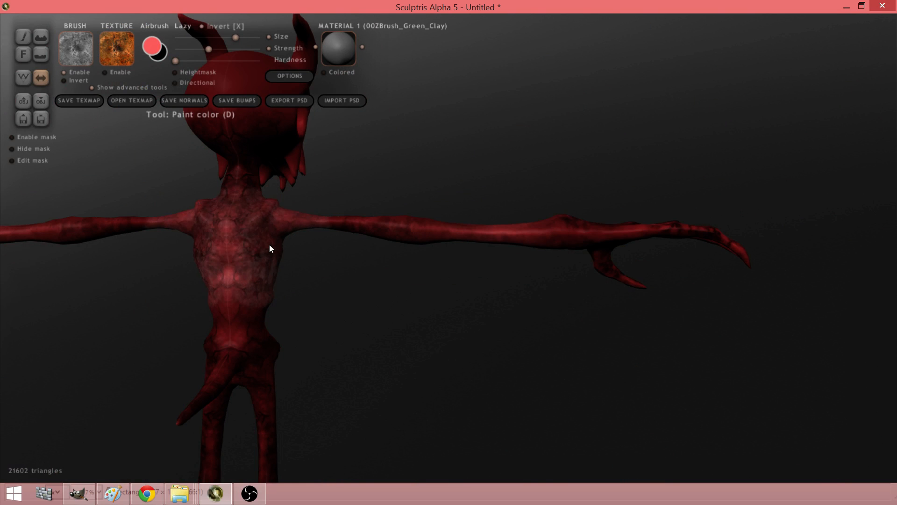
{"action": "scroll", "coordinate": [261, 257], "scroll_direction": "up", "scroll_amount": 3}
{"action": "right_click_drag", "start_coordinate": [453, 313], "coordinate": [61, 312]}
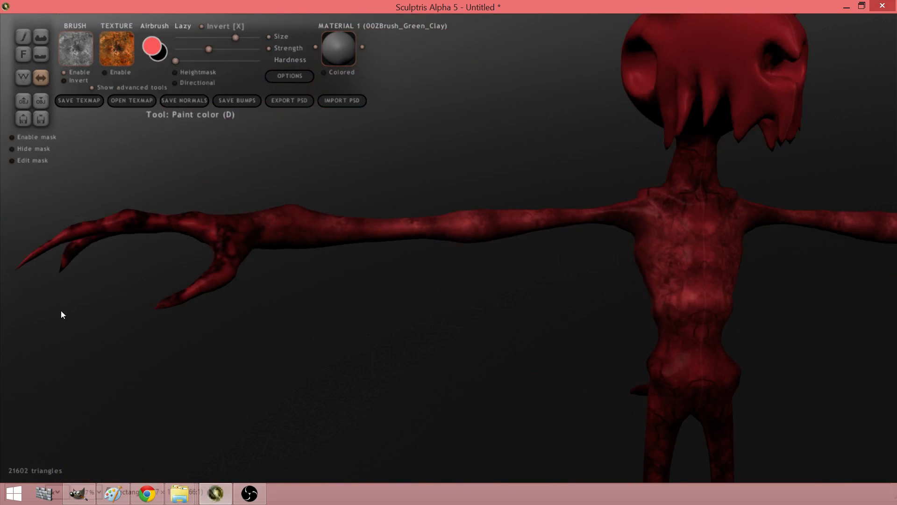
{"action": "right_click_drag", "start_coordinate": [662, 310], "coordinate": [669, 279]}
- Brush light red highlights with the dirt mask down the front of the hips and legs
{"action": "key", "text": "x"}
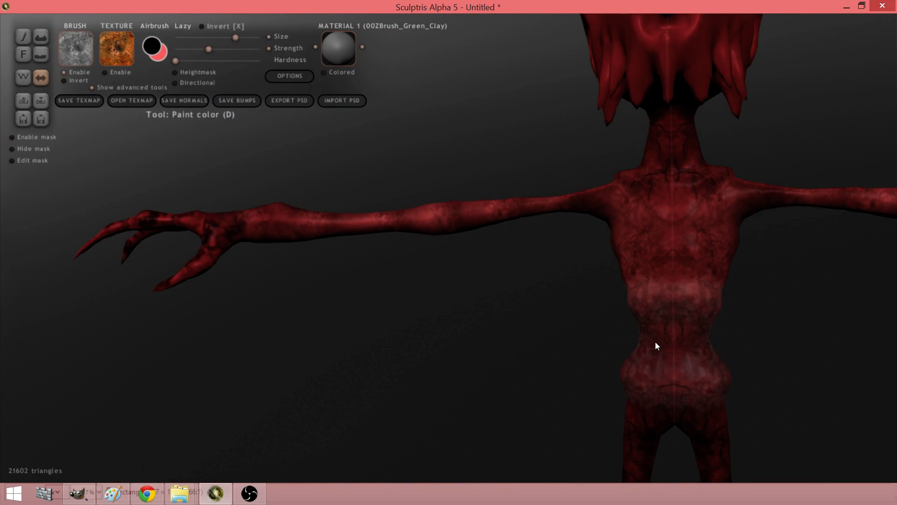
{"action": "middle_click_drag", "start_coordinate": [652, 375], "coordinate": [643, 282]}
{"action": "right_click_drag", "start_coordinate": [642, 282], "coordinate": [589, 262]}
{"action": "key", "text": "x"}
{"action": "mouse_move", "coordinate": [589, 261]}
{"action": "left_mouse_down"}
{"action": "mouse_move", "coordinate": [577, 268]}
{"action": "mouse_move", "coordinate": [593, 365]}
{"action": "mouse_move", "coordinate": [586, 423]}
{"action": "left_mouse_up"}
{"action": "mouse_move", "coordinate": [576, 292]}
{"action": "middle_mouse_down"}
{"action": "mouse_move", "coordinate": [576, 235]}
{"action": "mouse_move", "coordinate": [551, 131]}
{"action": "middle_mouse_up"}
{"action": "left_click_drag", "start_coordinate": [555, 243], "coordinate": [589, 361]}
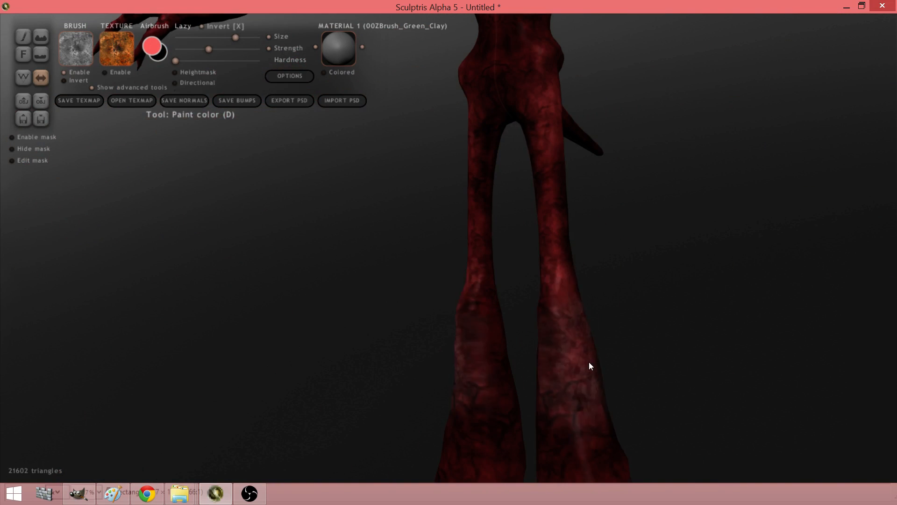
- Extend the light red highlights over the lower legs and feet from several sides
{"action": "scroll", "coordinate": [587, 360], "scroll_direction": "down", "scroll_amount": 3}
{"action": "left_click_drag", "start_coordinate": [524, 299], "coordinate": [543, 398]}
{"action": "right_click_drag", "start_coordinate": [541, 397], "coordinate": [434, 367]}
{"action": "mouse_move", "coordinate": [434, 371]}
{"action": "left_mouse_down"}
{"action": "mouse_move", "coordinate": [357, 363]}
{"action": "mouse_move", "coordinate": [357, 274]}
{"action": "mouse_move", "coordinate": [344, 252]}
{"action": "left_mouse_up"}
{"action": "right_click_drag", "start_coordinate": [344, 252], "coordinate": [602, 280]}
{"action": "scroll", "coordinate": [580, 292], "scroll_direction": "down", "scroll_amount": 5}
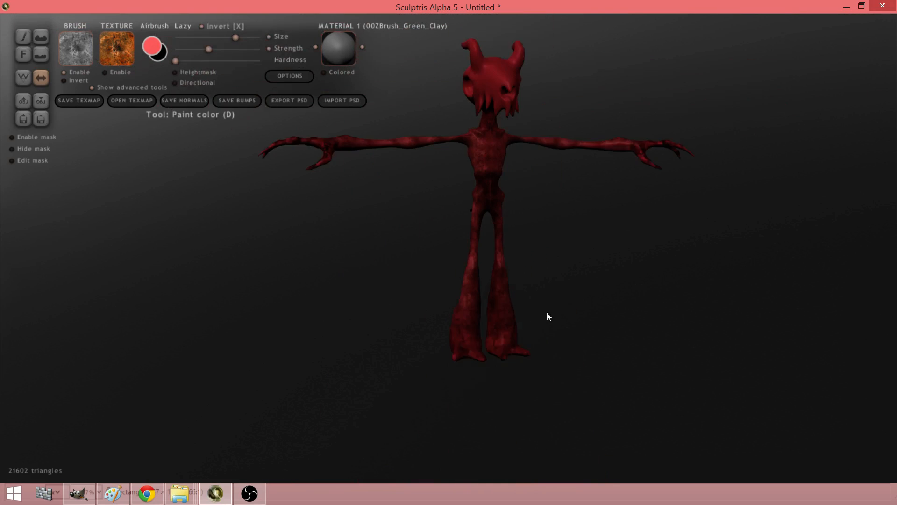
{"action": "scroll", "coordinate": [544, 312], "scroll_direction": "up", "scroll_amount": 2}
{"action": "mouse_move", "coordinate": [527, 341]}
{"action": "left_mouse_down"}
{"action": "mouse_move", "coordinate": [525, 317]}
{"action": "mouse_move", "coordinate": [528, 343]}
{"action": "left_mouse_up"}
{"action": "right_click_drag", "start_coordinate": [528, 343], "coordinate": [477, 391]}
{"action": "scroll", "coordinate": [495, 345], "scroll_direction": "up", "scroll_amount": 4}
- Set the active paint colour to a pale cream yellow and try a masked stroke on the snout
{"action": "mouse_move", "coordinate": [503, 342]}
{"action": "right_mouse_down"}
{"action": "mouse_move", "coordinate": [612, 309]}
{"action": "mouse_move", "coordinate": [551, 289]}
{"action": "mouse_move", "coordinate": [609, 186]}
{"action": "mouse_move", "coordinate": [283, 160]}
{"action": "mouse_move", "coordinate": [499, 184]}
{"action": "mouse_move", "coordinate": [439, 374]}
{"action": "mouse_move", "coordinate": [317, 326]}
{"action": "mouse_move", "coordinate": [287, 185]}
{"action": "right_mouse_up"}
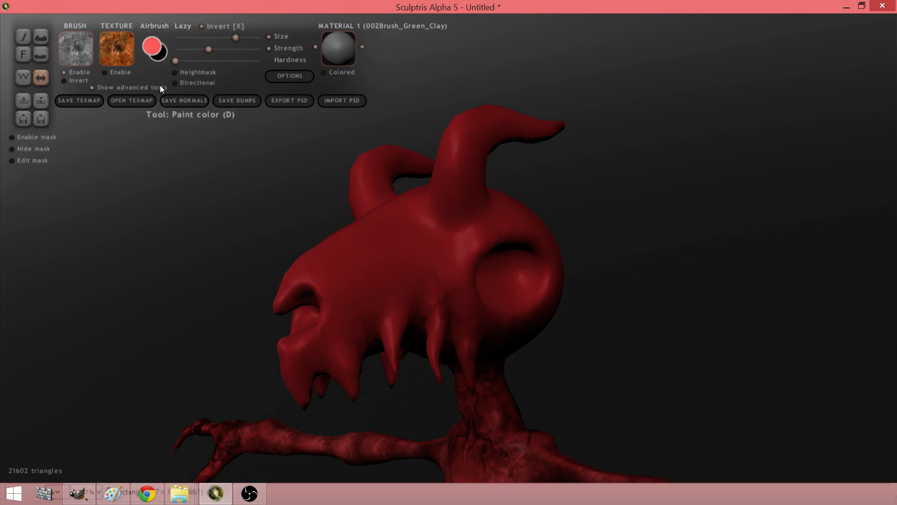
{"action": "left_click", "coordinate": [150, 47]}
{"action": "left_click", "coordinate": [398, 321]}
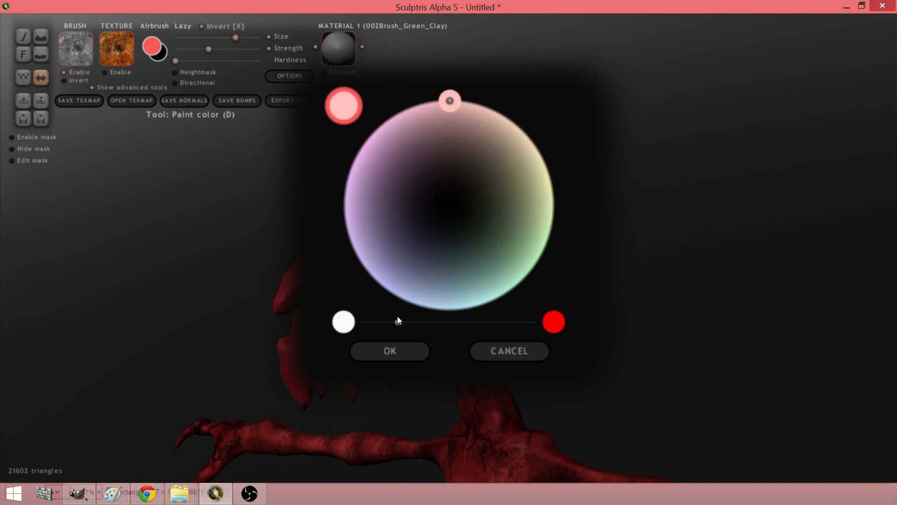
{"action": "left_click_drag", "start_coordinate": [475, 175], "coordinate": [529, 192]}
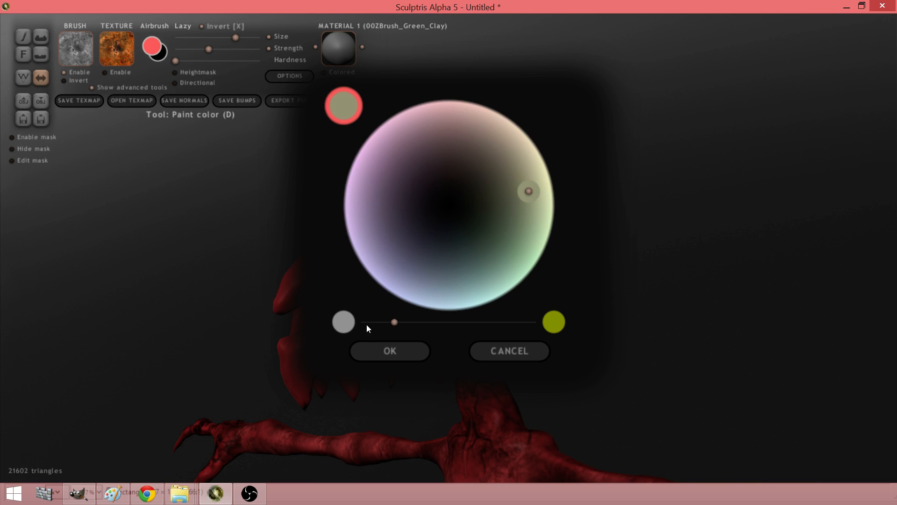
{"action": "mouse_move", "coordinate": [403, 321]}
{"action": "left_mouse_down"}
{"action": "mouse_move", "coordinate": [433, 313]}
{"action": "mouse_move", "coordinate": [414, 318]}
{"action": "left_mouse_up"}
{"action": "left_click", "coordinate": [543, 163]}
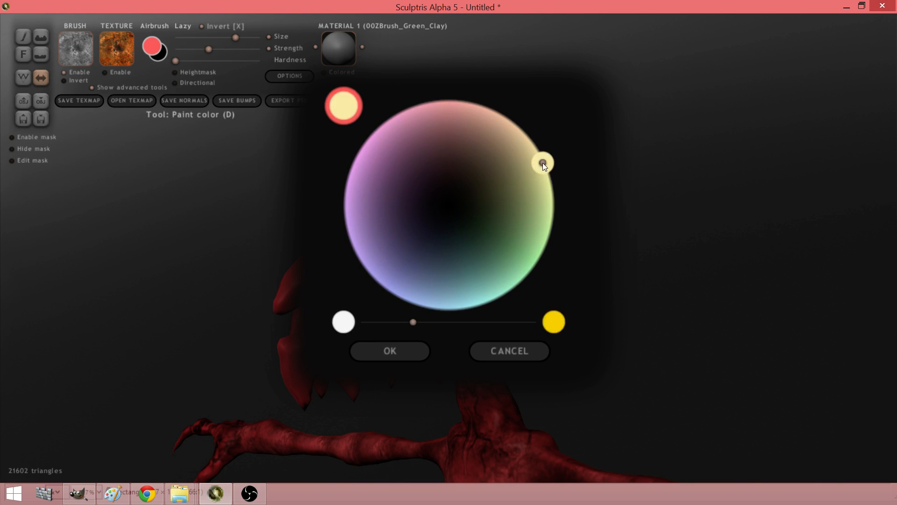
{"action": "left_click", "coordinate": [393, 349]}
{"action": "mouse_move", "coordinate": [395, 349]}
{"action": "left_mouse_down"}
{"action": "mouse_move", "coordinate": [426, 210]}
{"action": "mouse_move", "coordinate": [356, 284]}
{"action": "mouse_move", "coordinate": [387, 208]}
{"action": "left_mouse_up"}
{"action": "key", "text": "ctrl+z"}
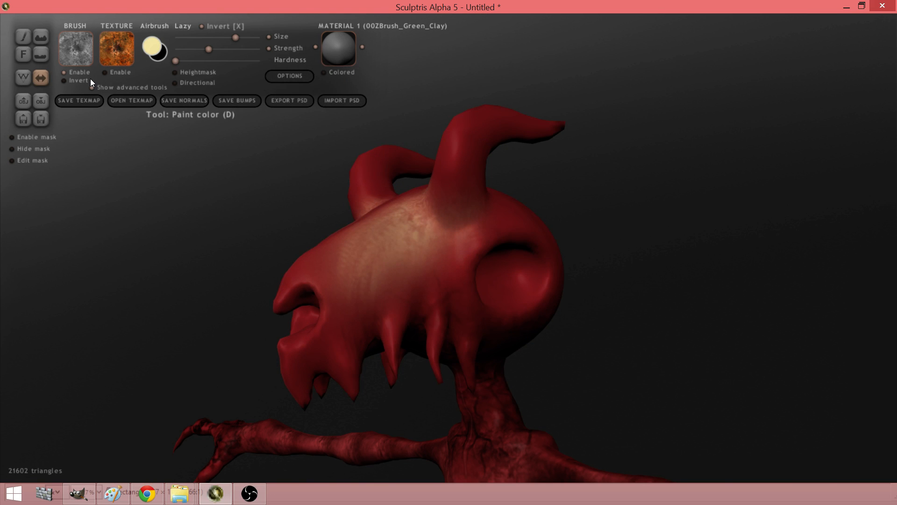
- Paint the snout, brow and horn bases solid pale yellow with the brush mask off and a higher brush strength
{"action": "left_click", "coordinate": [74, 73]}
{"action": "right_click_drag", "start_coordinate": [484, 289], "coordinate": [422, 265]}
{"action": "key", "text": "space"}
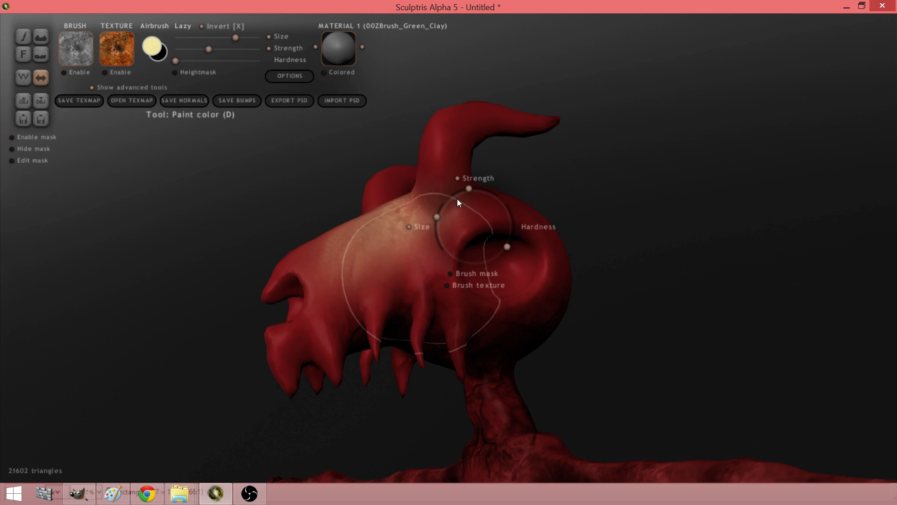
{"action": "mouse_move", "coordinate": [457, 202]}
{"action": "left_mouse_down"}
{"action": "mouse_move", "coordinate": [497, 198]}
{"action": "mouse_move", "coordinate": [288, 257]}
{"action": "mouse_move", "coordinate": [279, 335]}
{"action": "left_mouse_up"}
{"action": "mouse_move", "coordinate": [278, 334]}
{"action": "right_mouse_down"}
{"action": "mouse_move", "coordinate": [508, 333]}
{"action": "mouse_move", "coordinate": [541, 323]}
{"action": "right_mouse_up"}
{"action": "mouse_move", "coordinate": [545, 287]}
{"action": "left_mouse_down"}
{"action": "mouse_move", "coordinate": [512, 272]}
{"action": "mouse_move", "coordinate": [499, 283]}
{"action": "left_mouse_up"}
{"action": "mouse_move", "coordinate": [498, 283]}
{"action": "right_mouse_down"}
{"action": "mouse_move", "coordinate": [539, 200]}
{"action": "mouse_move", "coordinate": [528, 165]}
{"action": "right_mouse_up"}
{"action": "left_click_drag", "start_coordinate": [545, 159], "coordinate": [532, 136]}
{"action": "right_click_drag", "start_coordinate": [532, 136], "coordinate": [615, 239]}
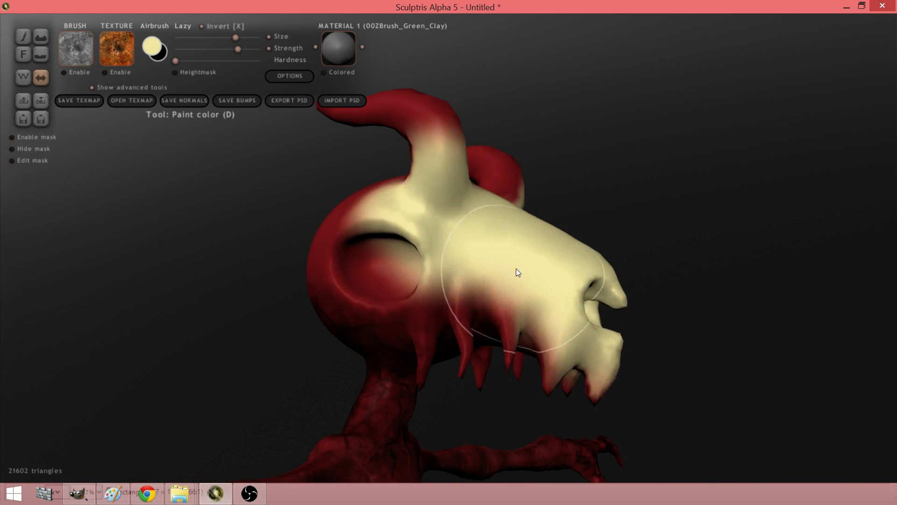
- Cover the sides, back and crown of the skull with solid pale yellow
{"action": "mouse_move", "coordinate": [516, 269]}
{"action": "left_mouse_down"}
{"action": "mouse_move", "coordinate": [400, 236]}
{"action": "mouse_move", "coordinate": [322, 245]}
{"action": "left_mouse_up"}
{"action": "mouse_move", "coordinate": [322, 245]}
{"action": "right_mouse_down"}
{"action": "mouse_move", "coordinate": [416, 258]}
{"action": "mouse_move", "coordinate": [470, 244]}
{"action": "right_mouse_up"}
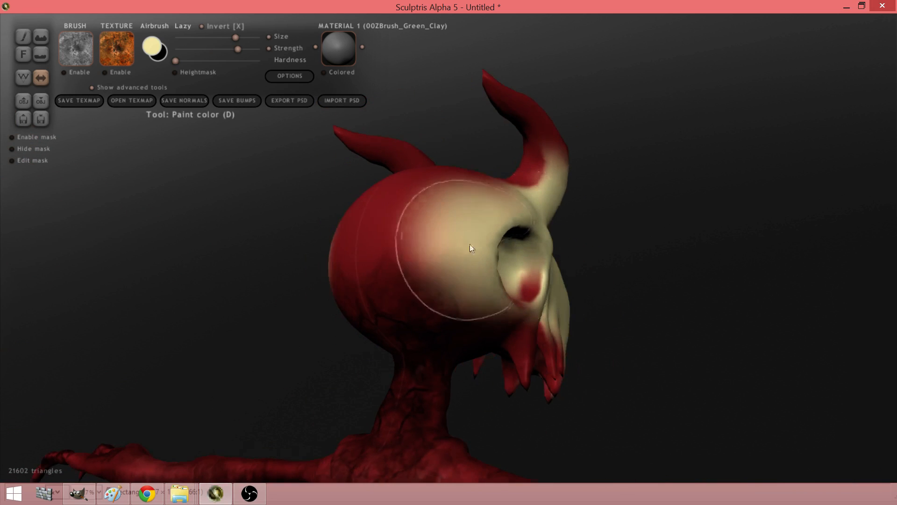
{"action": "mouse_move", "coordinate": [470, 248]}
{"action": "left_mouse_down"}
{"action": "mouse_move", "coordinate": [350, 247]}
{"action": "mouse_move", "coordinate": [453, 256]}
{"action": "left_mouse_up"}
{"action": "right_click_drag", "start_coordinate": [453, 256], "coordinate": [430, 279]}
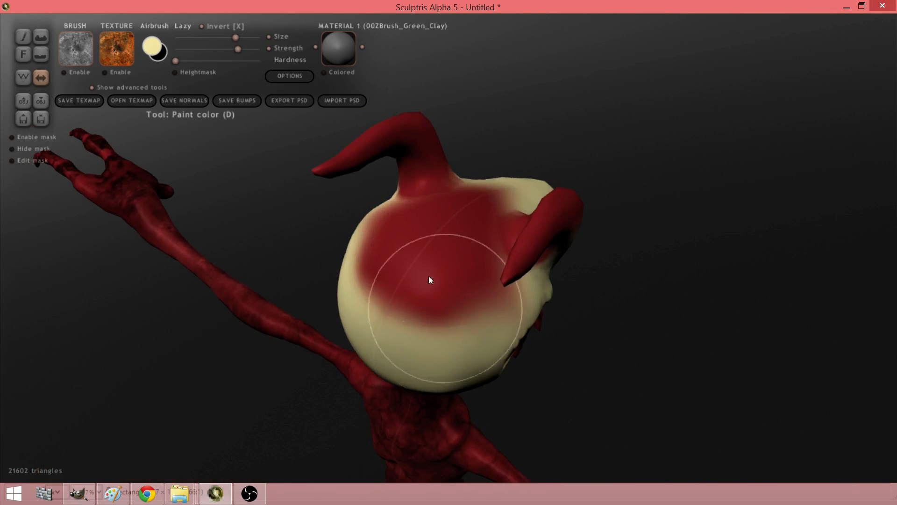
{"action": "mouse_move", "coordinate": [431, 280]}
{"action": "left_mouse_down"}
{"action": "mouse_move", "coordinate": [507, 189]}
{"action": "mouse_move", "coordinate": [379, 292]}
{"action": "mouse_move", "coordinate": [380, 221]}
{"action": "left_mouse_up"}
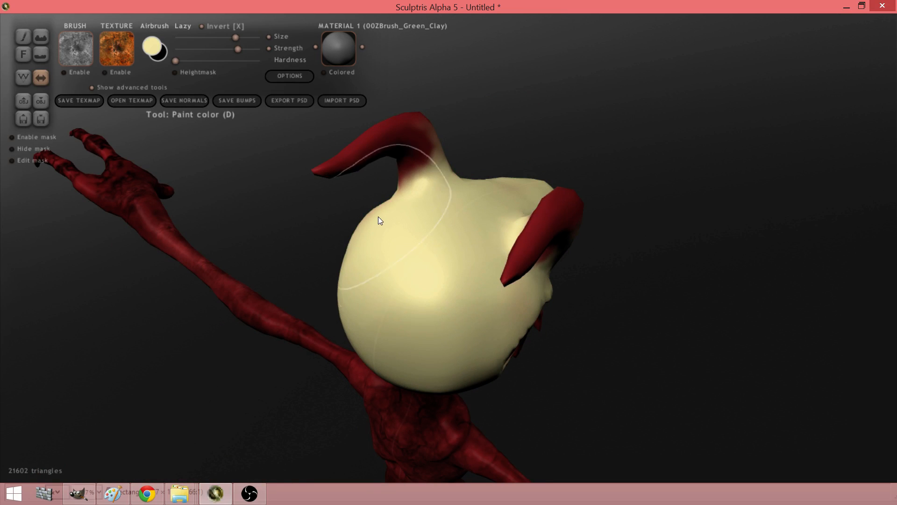
- Paint the horns pale yellow from the base upward, leaving the tips red
{"action": "right_click_drag", "start_coordinate": [377, 217], "coordinate": [344, 210]}
{"action": "mouse_move", "coordinate": [439, 239]}
{"action": "left_mouse_down"}
{"action": "mouse_move", "coordinate": [462, 235]}
{"action": "mouse_move", "coordinate": [459, 165]}
{"action": "left_mouse_up"}
{"action": "mouse_move", "coordinate": [459, 168]}
{"action": "right_mouse_down"}
{"action": "mouse_move", "coordinate": [422, 221]}
{"action": "mouse_move", "coordinate": [489, 181]}
{"action": "right_mouse_up"}
{"action": "mouse_move", "coordinate": [489, 182]}
{"action": "left_mouse_down"}
{"action": "mouse_move", "coordinate": [523, 174]}
{"action": "mouse_move", "coordinate": [414, 239]}
{"action": "left_mouse_up"}
{"action": "right_click_drag", "start_coordinate": [413, 239], "coordinate": [536, 232]}
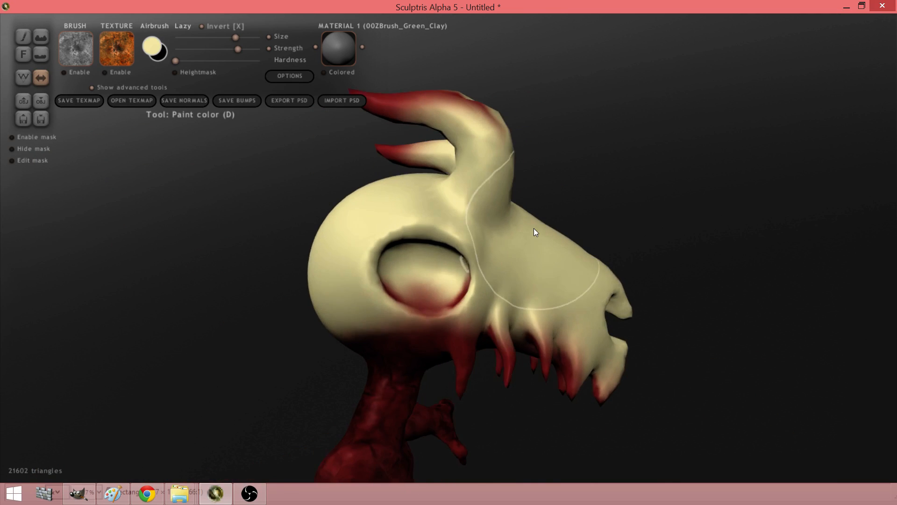
- Fill the eye socket and the cheek below it with pale yellow
{"action": "scroll", "coordinate": [534, 228], "scroll_direction": "up", "scroll_amount": 2}
{"action": "right_click_drag", "start_coordinate": [433, 295], "coordinate": [507, 309]}
{"action": "left_click_drag", "start_coordinate": [506, 309], "coordinate": [447, 295]}
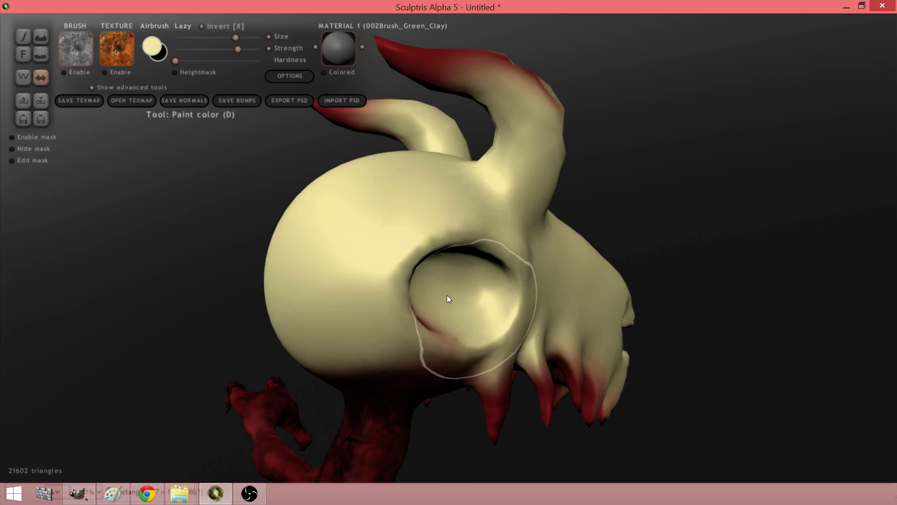
{"action": "right_click_drag", "start_coordinate": [446, 295], "coordinate": [377, 305]}
{"action": "left_click_drag", "start_coordinate": [377, 304], "coordinate": [425, 321]}
{"action": "right_click_drag", "start_coordinate": [425, 322], "coordinate": [432, 211]}
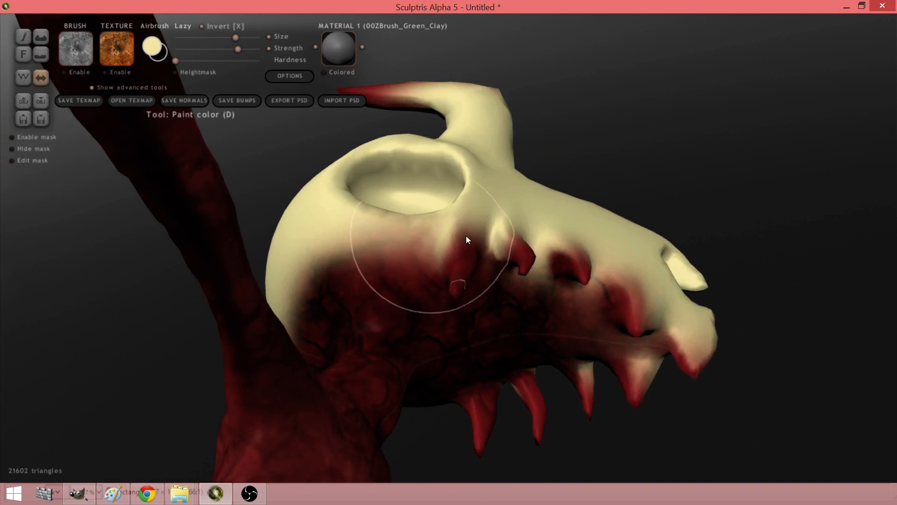
- Paint the outer faces of the long hanging teeth and the lower cheek pale yellow up close
{"action": "scroll", "coordinate": [515, 236], "scroll_direction": "up", "scroll_amount": 3}
{"action": "right_click_drag", "start_coordinate": [515, 236], "coordinate": [489, 348]}
{"action": "mouse_move", "coordinate": [469, 334]}
{"action": "left_mouse_down"}
{"action": "mouse_move", "coordinate": [489, 196]}
{"action": "mouse_move", "coordinate": [598, 250]}
{"action": "mouse_move", "coordinate": [605, 268]}
{"action": "mouse_move", "coordinate": [568, 143]}
{"action": "left_mouse_up"}
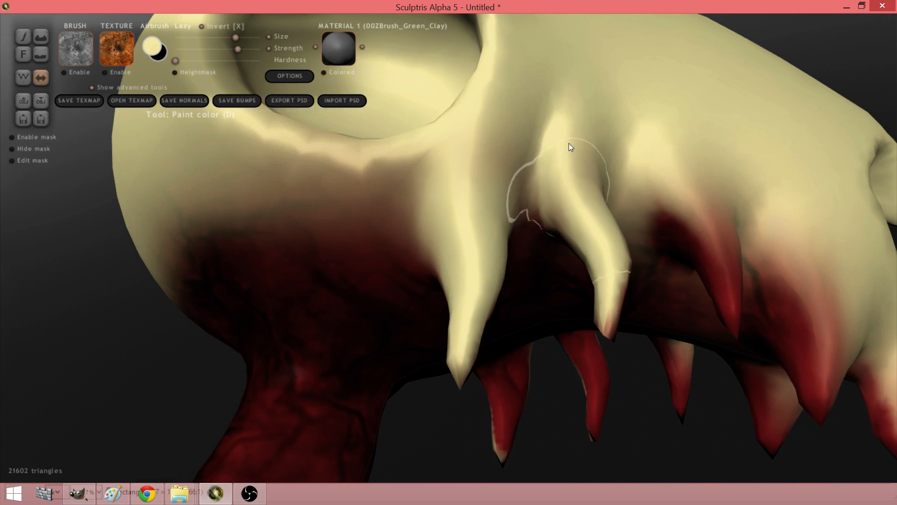
{"action": "mouse_move", "coordinate": [568, 143]}
{"action": "right_mouse_down"}
{"action": "mouse_move", "coordinate": [579, 224]}
{"action": "mouse_move", "coordinate": [516, 260]}
{"action": "right_mouse_up"}
{"action": "left_click_drag", "start_coordinate": [591, 285], "coordinate": [557, 97]}
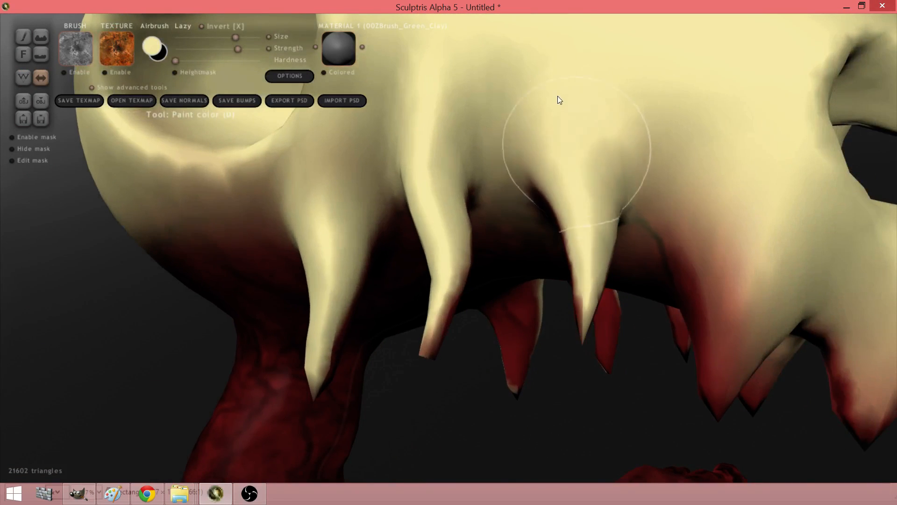
{"action": "mouse_move", "coordinate": [552, 131]}
{"action": "right_mouse_down"}
{"action": "mouse_move", "coordinate": [728, 279]}
{"action": "mouse_move", "coordinate": [732, 299]}
{"action": "right_mouse_up"}
{"action": "mouse_move", "coordinate": [682, 369]}
{"action": "left_mouse_down"}
{"action": "mouse_move", "coordinate": [679, 217]}
{"action": "mouse_move", "coordinate": [692, 257]}
{"action": "left_mouse_up"}
{"action": "mouse_move", "coordinate": [691, 257]}
{"action": "right_mouse_down"}
{"action": "mouse_move", "coordinate": [624, 208]}
{"action": "mouse_move", "coordinate": [664, 282]}
{"action": "right_mouse_up"}
- Paint the inner faces of the teeth on the far side of the jaw pale yellow
{"action": "right_click_drag", "start_coordinate": [553, 306], "coordinate": [520, 252]}
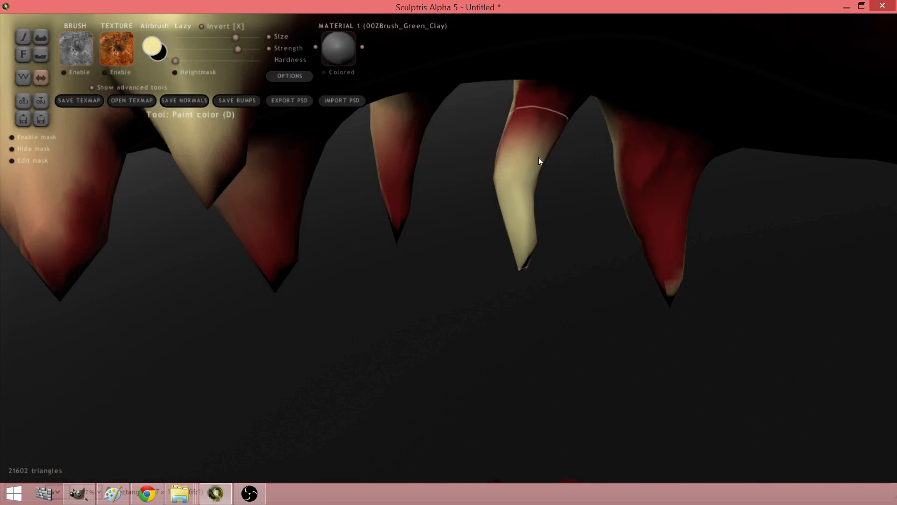
{"action": "mouse_move", "coordinate": [539, 160]}
{"action": "left_mouse_down"}
{"action": "mouse_move", "coordinate": [665, 272]}
{"action": "mouse_move", "coordinate": [653, 216]}
{"action": "mouse_move", "coordinate": [696, 248]}
{"action": "mouse_move", "coordinate": [562, 235]}
{"action": "left_mouse_up"}
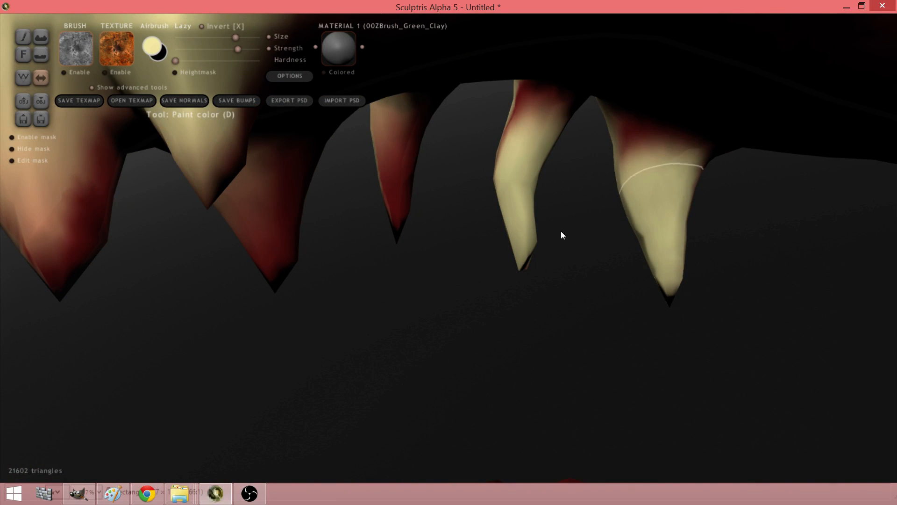
{"action": "mouse_move", "coordinate": [405, 203]}
{"action": "left_mouse_down"}
{"action": "mouse_move", "coordinate": [402, 179]}
{"action": "mouse_move", "coordinate": [265, 262]}
{"action": "mouse_move", "coordinate": [268, 286]}
{"action": "left_mouse_up"}
{"action": "left_click_drag", "start_coordinate": [75, 247], "coordinate": [58, 236]}
- Touch up the remaining red patches on the front teeth with pale yellow and undo the extra stroke above them
{"action": "scroll", "coordinate": [105, 276], "scroll_direction": "down", "scroll_amount": 5}
{"action": "right_click_drag", "start_coordinate": [106, 276], "coordinate": [257, 257]}
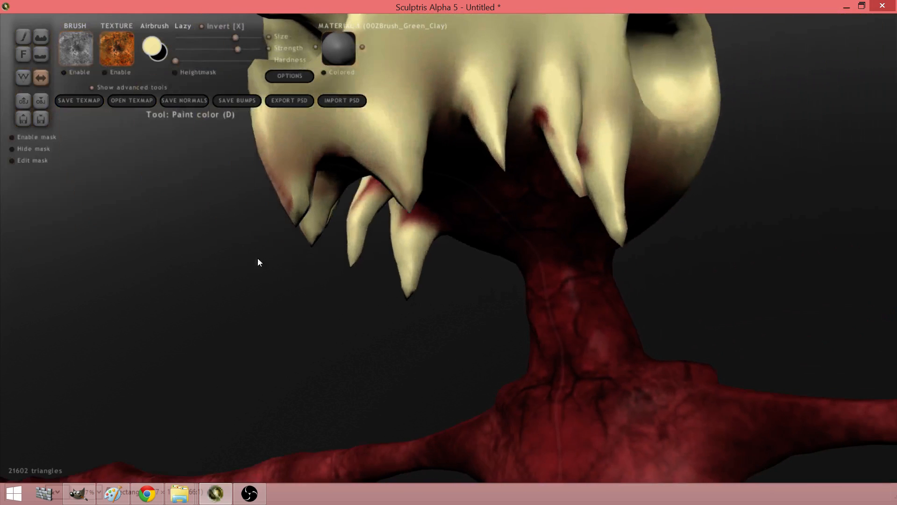
{"action": "left_click_drag", "start_coordinate": [280, 201], "coordinate": [274, 168]}
{"action": "mouse_move", "coordinate": [275, 167]}
{"action": "right_mouse_down"}
{"action": "mouse_move", "coordinate": [325, 205]}
{"action": "mouse_move", "coordinate": [557, 242]}
{"action": "mouse_move", "coordinate": [395, 223]}
{"action": "mouse_move", "coordinate": [641, 365]}
{"action": "mouse_move", "coordinate": [582, 292]}
{"action": "right_mouse_up"}
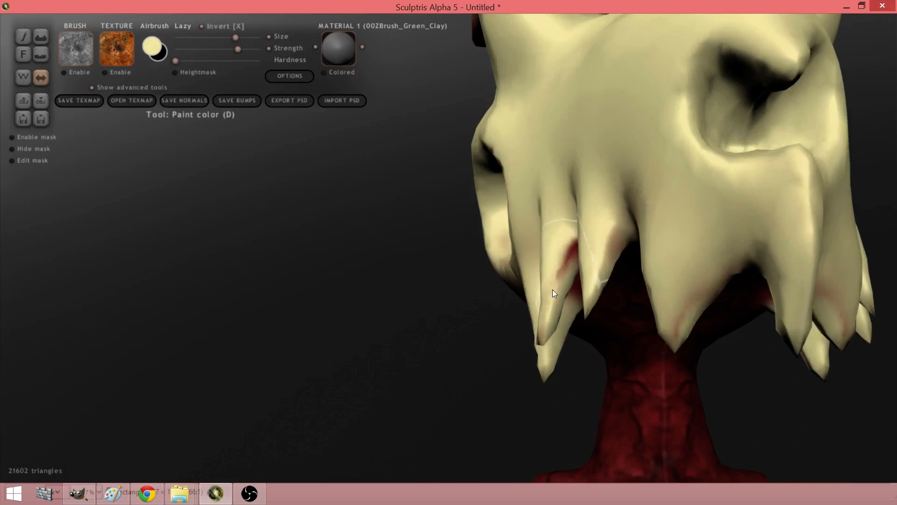
{"action": "left_click_drag", "start_coordinate": [552, 290], "coordinate": [534, 313]}
{"action": "right_click_drag", "start_coordinate": [530, 336], "coordinate": [474, 298]}
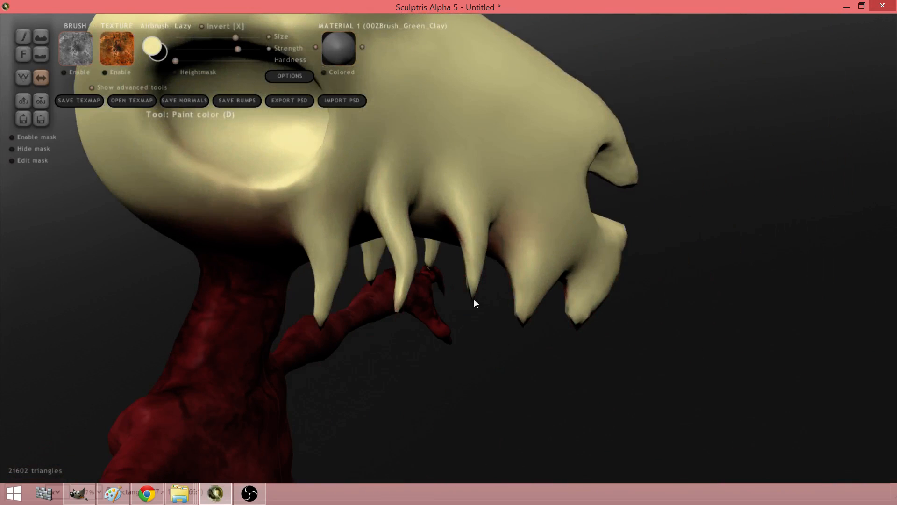
{"action": "left_click_drag", "start_coordinate": [517, 210], "coordinate": [557, 200]}
{"action": "key", "text": "ctrl+z"}
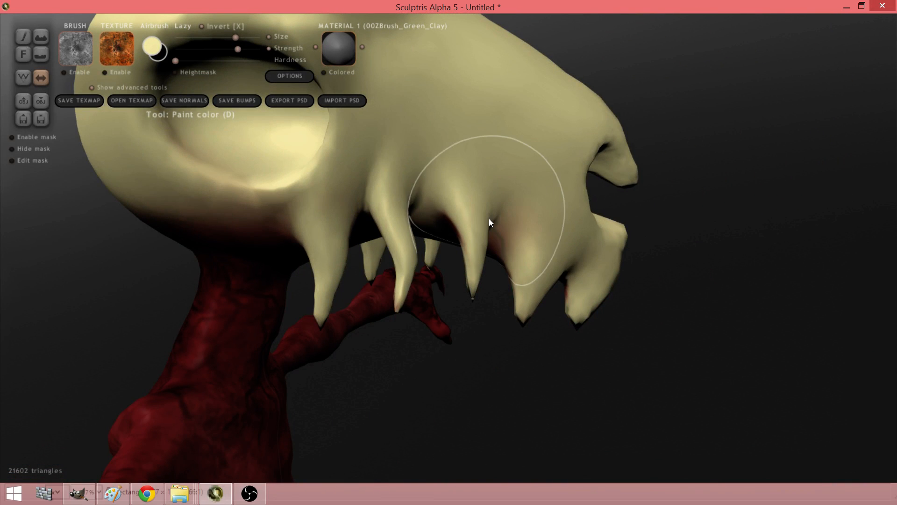
- Re-enable the brush mask, switch the active colour to black and start darkening the inside of the eye socket
{"action": "left_click", "coordinate": [70, 72]}
{"action": "right_click_drag", "start_coordinate": [327, 207], "coordinate": [388, 99]}
{"action": "right_click_drag", "start_coordinate": [444, 357], "coordinate": [425, 245]}
{"action": "scroll", "coordinate": [411, 247], "scroll_direction": "down", "scroll_amount": 3}
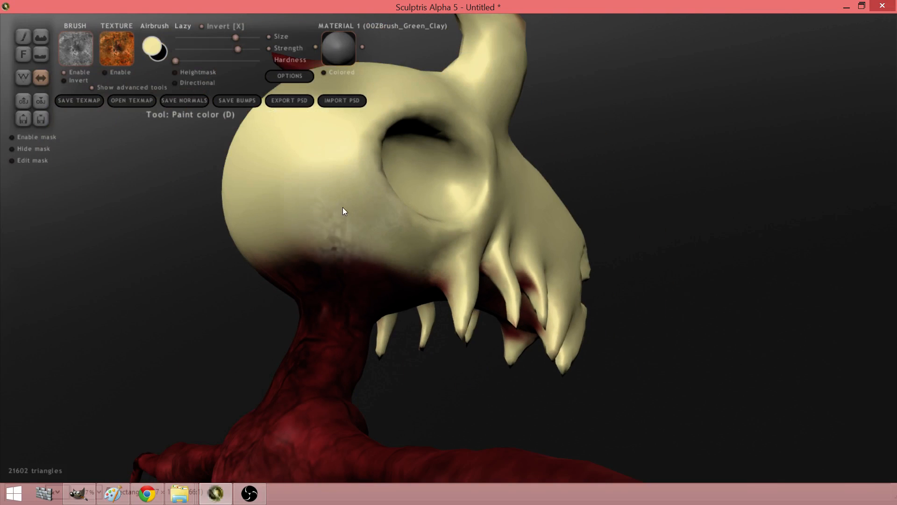
{"action": "scroll", "coordinate": [478, 265], "scroll_direction": "up", "scroll_amount": 3}
{"action": "key", "text": "x"}
{"action": "mouse_move", "coordinate": [478, 265]}
{"action": "right_mouse_down"}
{"action": "mouse_move", "coordinate": [360, 175]}
{"action": "mouse_move", "coordinate": [424, 205]}
{"action": "right_mouse_up"}
{"action": "right_click_drag", "start_coordinate": [408, 159], "coordinate": [376, 132]}
{"action": "mouse_move", "coordinate": [406, 188]}
{"action": "left_mouse_down"}
{"action": "mouse_move", "coordinate": [326, 222]}
{"action": "mouse_move", "coordinate": [469, 243]}
{"action": "mouse_move", "coordinate": [381, 305]}
{"action": "mouse_move", "coordinate": [359, 262]}
{"action": "left_mouse_up"}
{"action": "right_click_drag", "start_coordinate": [481, 297], "coordinate": [570, 334]}
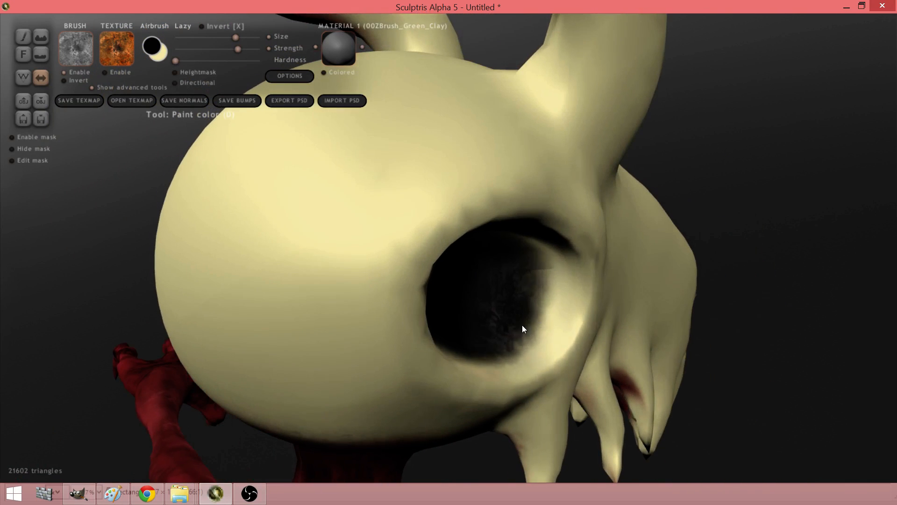
- Finish blackening the eye socket and brush a mottled black edge around its rim
{"action": "mouse_move", "coordinate": [523, 325]}
{"action": "left_mouse_down"}
{"action": "mouse_move", "coordinate": [531, 226]}
{"action": "mouse_move", "coordinate": [515, 223]}
{"action": "left_mouse_up"}
{"action": "right_click_drag", "start_coordinate": [515, 223], "coordinate": [419, 184]}
{"action": "mouse_move", "coordinate": [419, 184]}
{"action": "left_mouse_down"}
{"action": "mouse_move", "coordinate": [326, 187]}
{"action": "mouse_move", "coordinate": [331, 289]}
{"action": "mouse_move", "coordinate": [388, 296]}
{"action": "left_mouse_up"}
{"action": "mouse_move", "coordinate": [388, 296]}
{"action": "right_mouse_down"}
{"action": "mouse_move", "coordinate": [341, 313]}
{"action": "mouse_move", "coordinate": [381, 341]}
{"action": "right_mouse_up"}
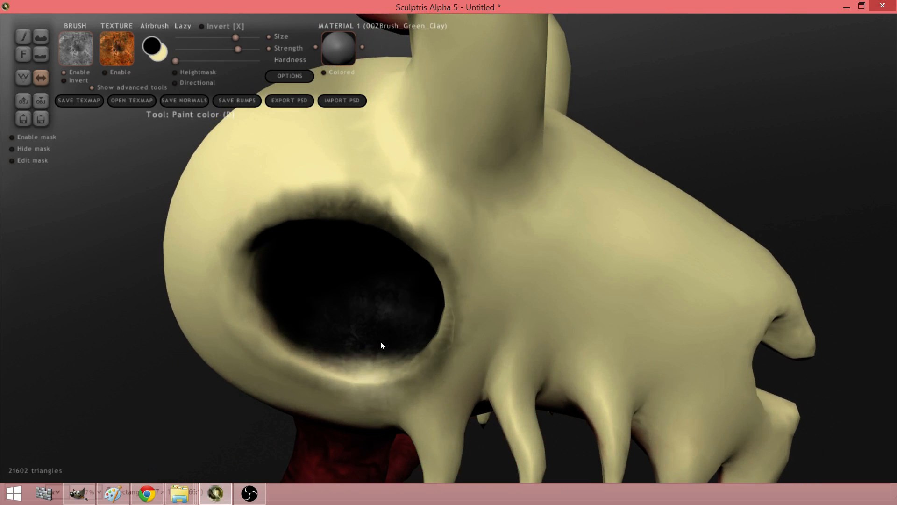
{"action": "mouse_move", "coordinate": [382, 342]}
{"action": "left_mouse_down"}
{"action": "mouse_move", "coordinate": [308, 332]}
{"action": "mouse_move", "coordinate": [237, 299]}
{"action": "mouse_move", "coordinate": [251, 228]}
{"action": "mouse_move", "coordinate": [313, 293]}
{"action": "left_mouse_up"}
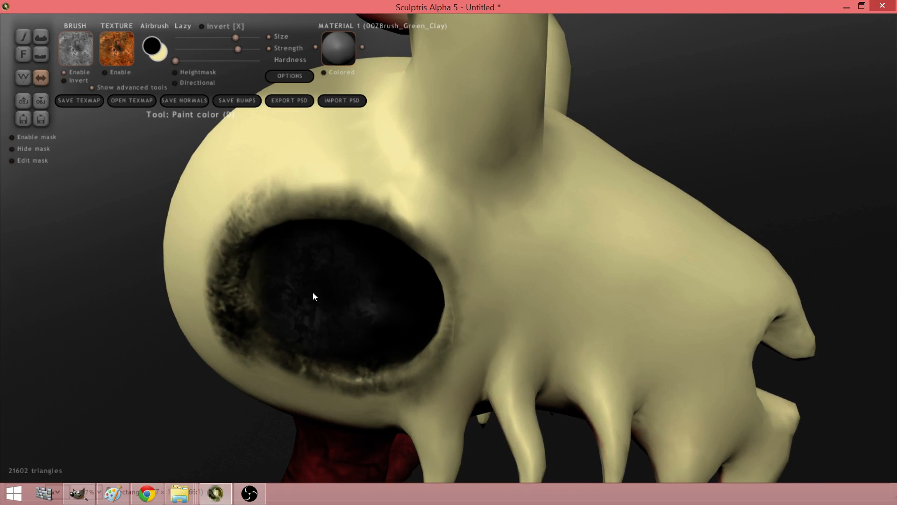
- Enlarge the brush, lower its strength and brush faint black mottling over the back of the skull behind the eye socket
{"action": "right_click_drag", "start_coordinate": [313, 293], "coordinate": [409, 216]}
{"action": "key", "text": "space"}
{"action": "left_click", "coordinate": [351, 216]}
{"action": "left_click_drag", "start_coordinate": [376, 208], "coordinate": [400, 183]}
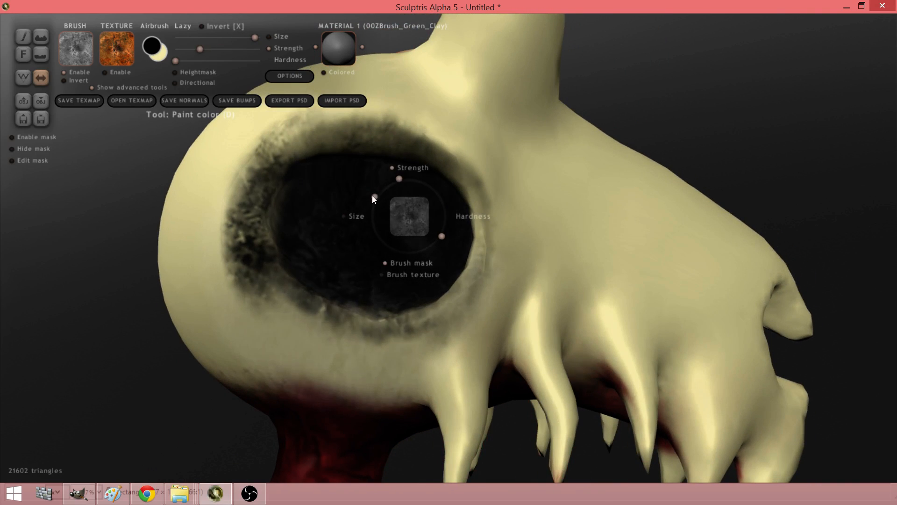
{"action": "scroll", "coordinate": [350, 288], "scroll_direction": "down", "scroll_amount": 3}
{"action": "right_click_drag", "start_coordinate": [351, 290], "coordinate": [317, 232]}
{"action": "key", "text": "space"}
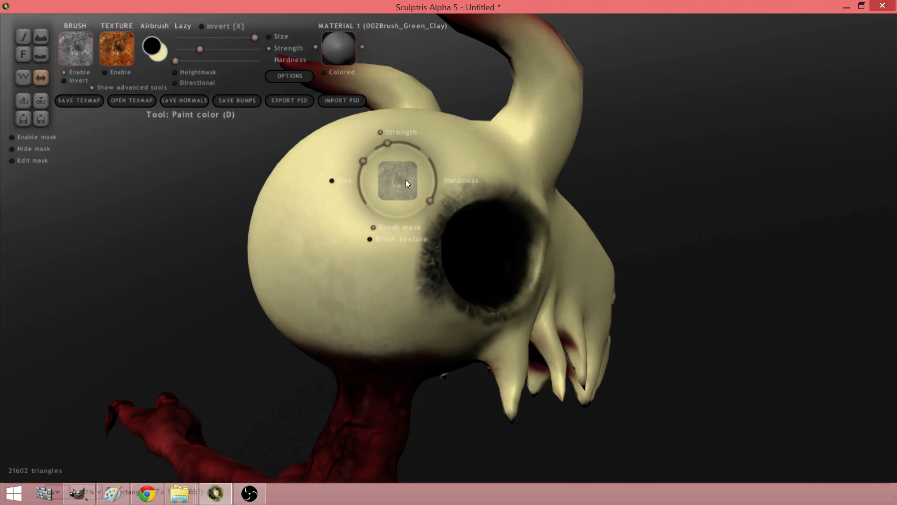
{"action": "mouse_move", "coordinate": [385, 260]}
{"action": "left_mouse_down"}
{"action": "mouse_move", "coordinate": [383, 242]}
{"action": "mouse_move", "coordinate": [293, 230]}
{"action": "mouse_move", "coordinate": [482, 321]}
{"action": "left_mouse_up"}
{"action": "right_click_drag", "start_coordinate": [482, 321], "coordinate": [437, 258]}
- Raise the brush strength slightly and spread mottled black dirt shading over the rest of the skull, the snout and the nostrils
{"action": "key", "text": "space"}
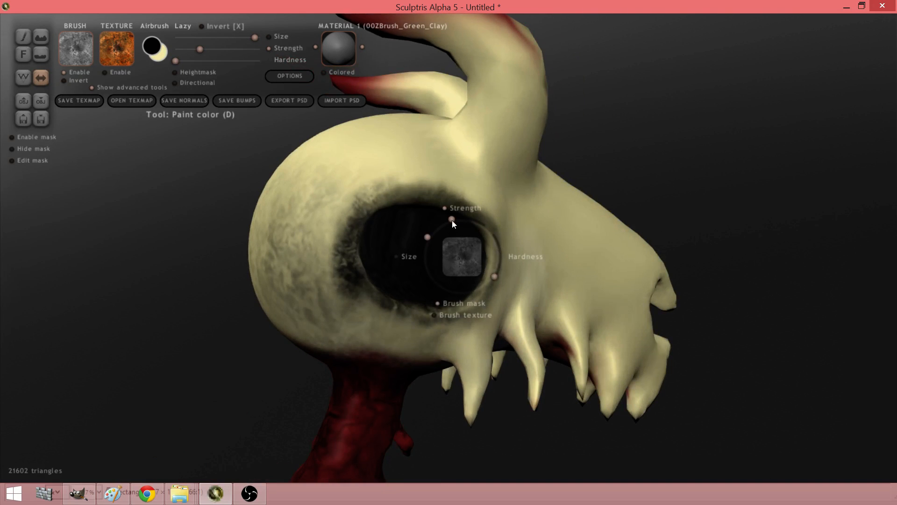
{"action": "left_click_drag", "start_coordinate": [451, 220], "coordinate": [461, 218]}
{"action": "mouse_move", "coordinate": [583, 297]}
{"action": "right_mouse_down"}
{"action": "mouse_move", "coordinate": [537, 314]}
{"action": "mouse_move", "coordinate": [564, 254]}
{"action": "right_mouse_up"}
{"action": "right_click_drag", "start_coordinate": [381, 246], "coordinate": [643, 365]}
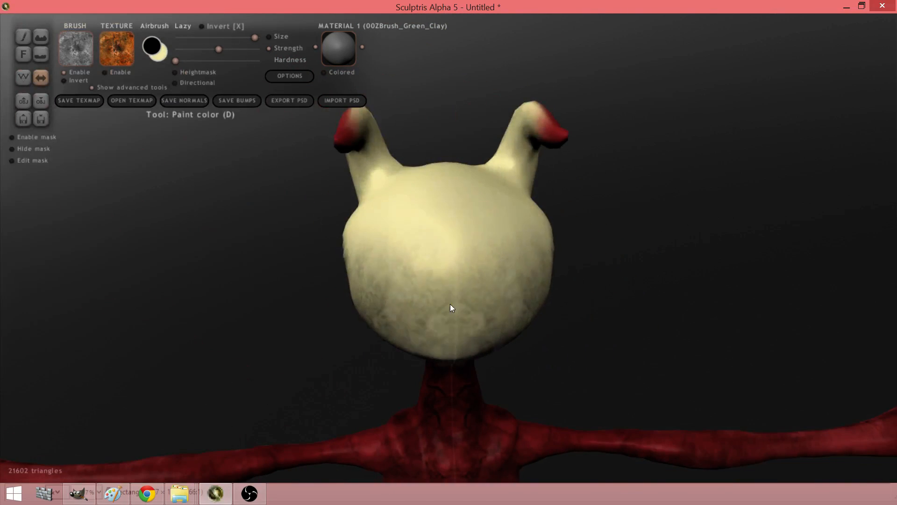
{"action": "right_click_drag", "start_coordinate": [442, 416], "coordinate": [398, 400]}
{"action": "left_click_drag", "start_coordinate": [442, 189], "coordinate": [422, 188]}
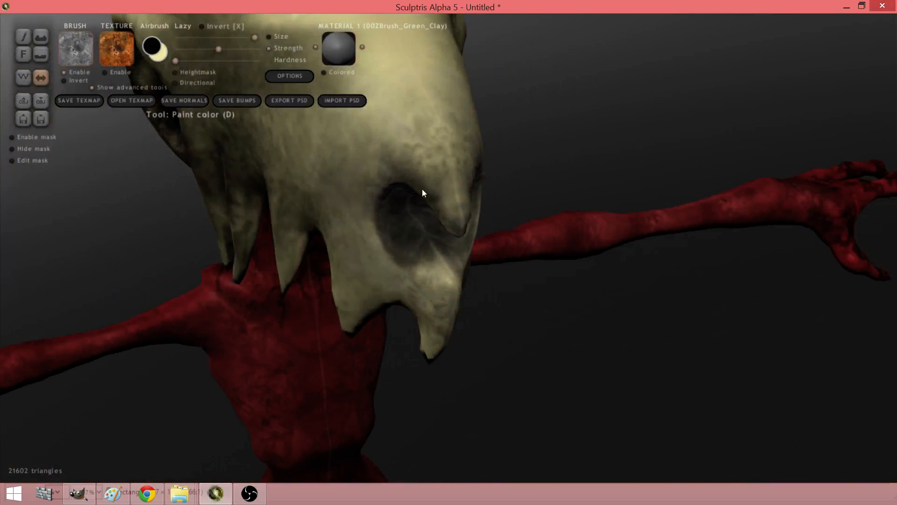
{"action": "mouse_move", "coordinate": [422, 188]}
{"action": "right_mouse_down"}
{"action": "mouse_move", "coordinate": [511, 374]}
{"action": "mouse_move", "coordinate": [498, 343]}
{"action": "right_mouse_up"}
{"action": "mouse_move", "coordinate": [488, 355]}
{"action": "left_mouse_down"}
{"action": "mouse_move", "coordinate": [456, 262]}
{"action": "mouse_move", "coordinate": [388, 199]}
{"action": "left_mouse_up"}
{"action": "right_click_drag", "start_coordinate": [389, 202], "coordinate": [366, 266]}
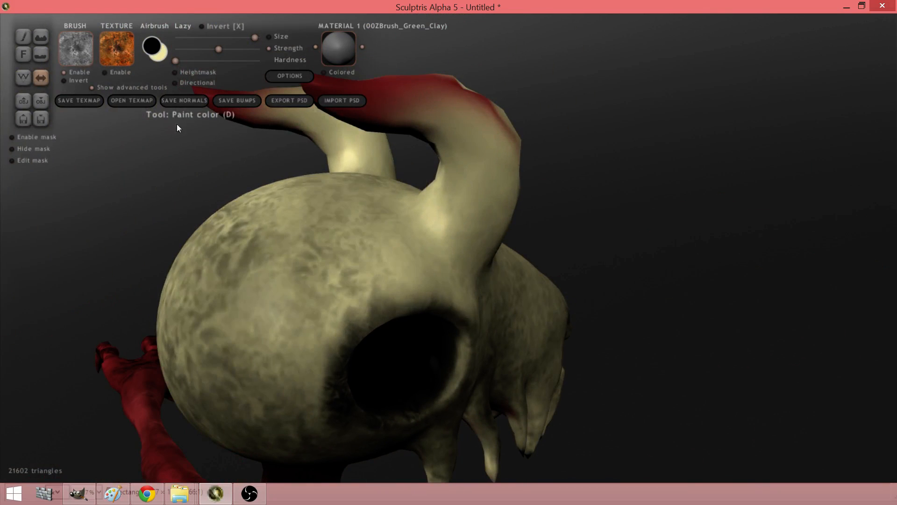
- Switch the brush mask to mask1, undo the first test stroke and paint veined dark shading on top of the skull
{"action": "left_click", "coordinate": [75, 46]}
{"action": "left_click", "coordinate": [253, 134]}
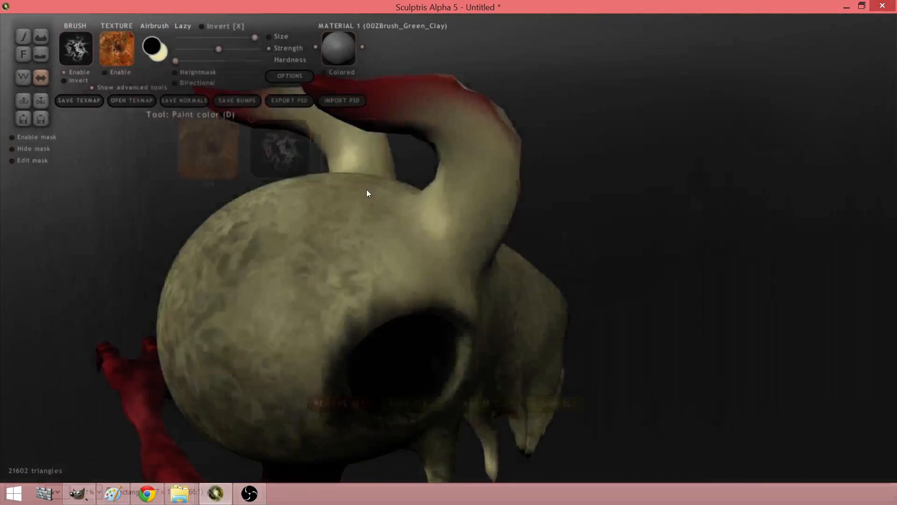
{"action": "right_click_drag", "start_coordinate": [366, 189], "coordinate": [383, 348]}
{"action": "mouse_move", "coordinate": [382, 348]}
{"action": "left_mouse_down"}
{"action": "mouse_move", "coordinate": [414, 357]}
{"action": "mouse_move", "coordinate": [417, 283]}
{"action": "left_mouse_up"}
{"action": "key", "text": "ctrl+z"}
{"action": "right_click_drag", "start_coordinate": [416, 280], "coordinate": [354, 239]}
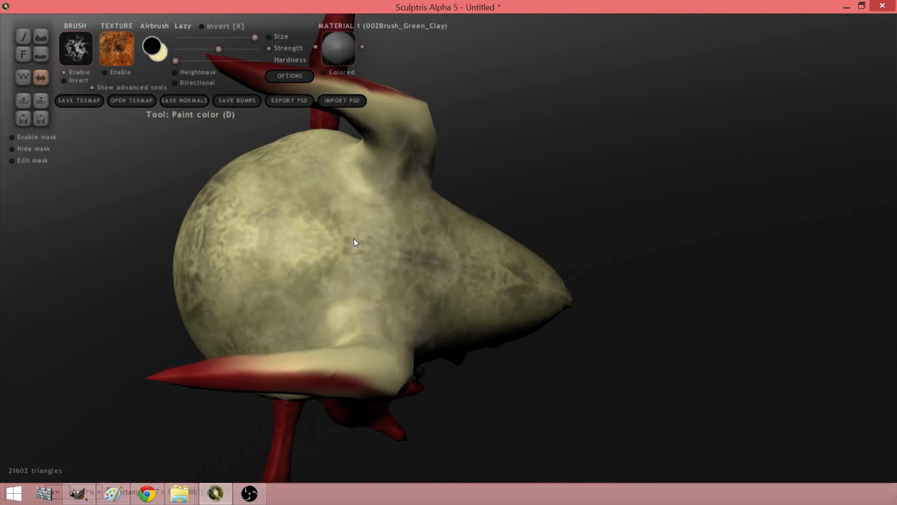
{"action": "left_click_drag", "start_coordinate": [354, 239], "coordinate": [237, 223]}
{"action": "mouse_move", "coordinate": [237, 222]}
{"action": "right_mouse_down"}
{"action": "mouse_move", "coordinate": [487, 235]}
{"action": "mouse_move", "coordinate": [473, 330]}
{"action": "right_mouse_up"}
{"action": "mouse_move", "coordinate": [472, 330]}
{"action": "left_mouse_down"}
{"action": "mouse_move", "coordinate": [385, 323]}
{"action": "mouse_move", "coordinate": [323, 276]}
{"action": "left_mouse_up"}
{"action": "mouse_move", "coordinate": [322, 276]}
{"action": "right_mouse_down"}
{"action": "mouse_move", "coordinate": [372, 321]}
{"action": "mouse_move", "coordinate": [411, 323]}
{"action": "right_mouse_up"}
- Add more veined black blotches along the snout and the sides of the skull
{"action": "mouse_move", "coordinate": [267, 257]}
{"action": "left_mouse_down"}
{"action": "mouse_move", "coordinate": [197, 270]}
{"action": "mouse_move", "coordinate": [196, 314]}
{"action": "left_mouse_up"}
{"action": "right_click_drag", "start_coordinate": [196, 314], "coordinate": [299, 271]}
{"action": "mouse_move", "coordinate": [299, 271]}
{"action": "left_mouse_down"}
{"action": "mouse_move", "coordinate": [241, 358]}
{"action": "mouse_move", "coordinate": [252, 322]}
{"action": "left_mouse_up"}
{"action": "mouse_move", "coordinate": [252, 322]}
{"action": "right_mouse_down"}
{"action": "mouse_move", "coordinate": [312, 369]}
{"action": "mouse_move", "coordinate": [383, 290]}
{"action": "right_mouse_up"}
{"action": "mouse_move", "coordinate": [383, 290]}
{"action": "left_mouse_down"}
{"action": "mouse_move", "coordinate": [325, 166]}
{"action": "mouse_move", "coordinate": [302, 405]}
{"action": "mouse_move", "coordinate": [345, 379]}
{"action": "mouse_move", "coordinate": [363, 156]}
{"action": "mouse_move", "coordinate": [352, 270]}
{"action": "mouse_move", "coordinate": [458, 275]}
{"action": "left_mouse_up"}
- Swap to pale yellow to lighten patches of the snout, and return to black to darken the bone around the eye socket
{"action": "key", "text": "x"}
{"action": "mouse_move", "coordinate": [458, 274]}
{"action": "right_mouse_down"}
{"action": "mouse_move", "coordinate": [329, 363]}
{"action": "mouse_move", "coordinate": [274, 361]}
{"action": "mouse_move", "coordinate": [353, 214]}
{"action": "mouse_move", "coordinate": [427, 396]}
{"action": "mouse_move", "coordinate": [325, 265]}
{"action": "mouse_move", "coordinate": [659, 378]}
{"action": "mouse_move", "coordinate": [514, 252]}
{"action": "mouse_move", "coordinate": [552, 216]}
{"action": "mouse_move", "coordinate": [541, 356]}
{"action": "right_mouse_up"}
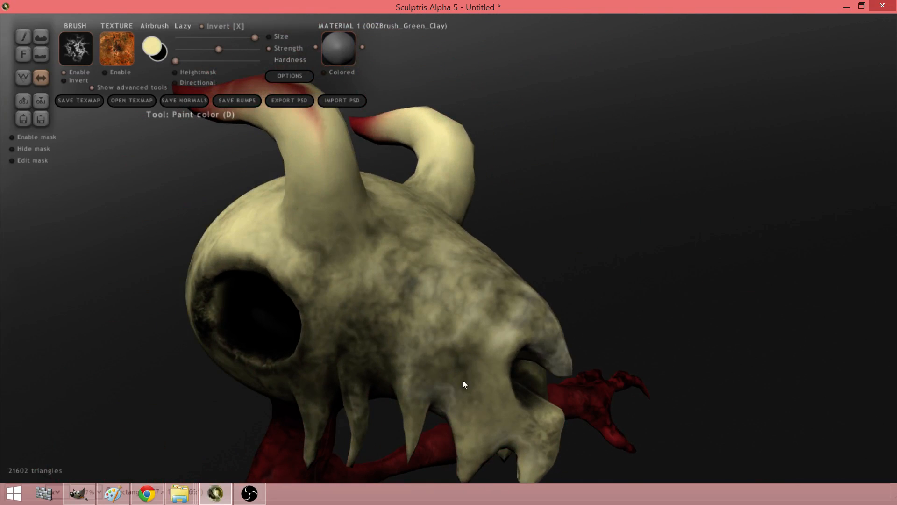
{"action": "left_click_drag", "start_coordinate": [463, 379], "coordinate": [262, 328]}
{"action": "mouse_move", "coordinate": [262, 327]}
{"action": "right_mouse_down"}
{"action": "mouse_move", "coordinate": [294, 290]}
{"action": "mouse_move", "coordinate": [305, 248]}
{"action": "right_mouse_up"}
{"action": "scroll", "coordinate": [304, 249], "scroll_direction": "up", "scroll_amount": 3}
{"action": "left_click_drag", "start_coordinate": [305, 248], "coordinate": [161, 278]}
{"action": "right_click_drag", "start_coordinate": [161, 279], "coordinate": [660, 181]}
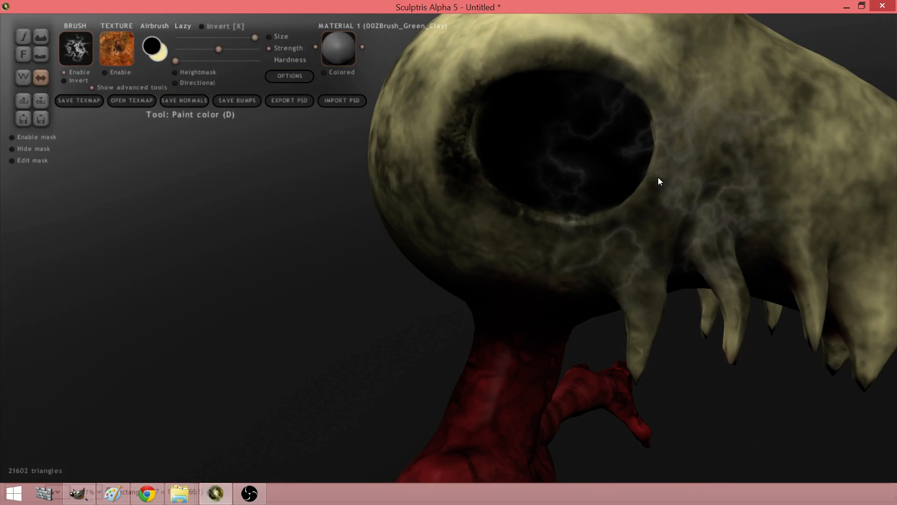
{"action": "scroll", "coordinate": [430, 280], "scroll_direction": "down", "scroll_amount": 4}
{"action": "mouse_move", "coordinate": [430, 279]}
{"action": "right_mouse_down"}
{"action": "mouse_move", "coordinate": [423, 268]}
{"action": "mouse_move", "coordinate": [330, 289]}
{"action": "mouse_move", "coordinate": [443, 296]}
{"action": "mouse_move", "coordinate": [522, 218]}
{"action": "mouse_move", "coordinate": [416, 282]}
{"action": "mouse_move", "coordinate": [355, 243]}
{"action": "right_mouse_up"}
- Turn off the brush mask and paint the outer side of the horns solid black from the tips towards the bases
{"action": "left_click", "coordinate": [76, 74]}
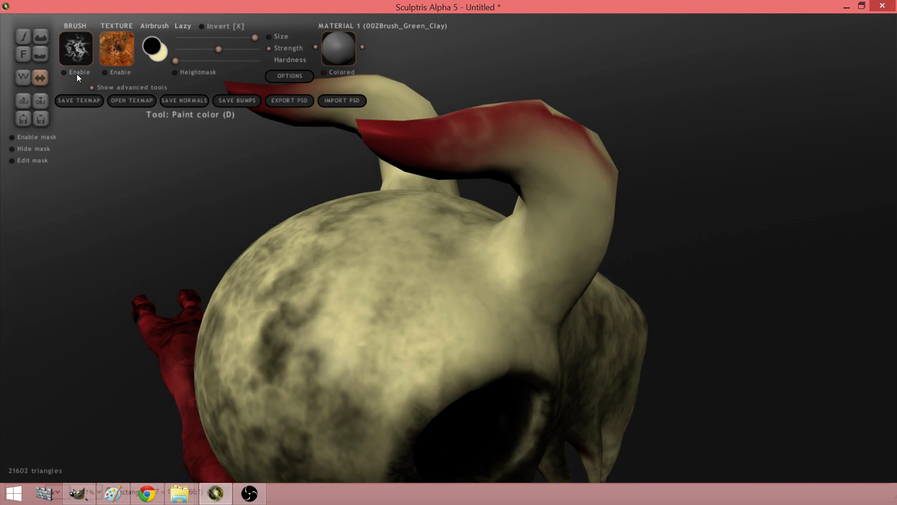
{"action": "mouse_move", "coordinate": [405, 122]}
{"action": "right_mouse_down"}
{"action": "mouse_move", "coordinate": [377, 114]}
{"action": "mouse_move", "coordinate": [233, 202]}
{"action": "mouse_move", "coordinate": [210, 184]}
{"action": "right_mouse_up"}
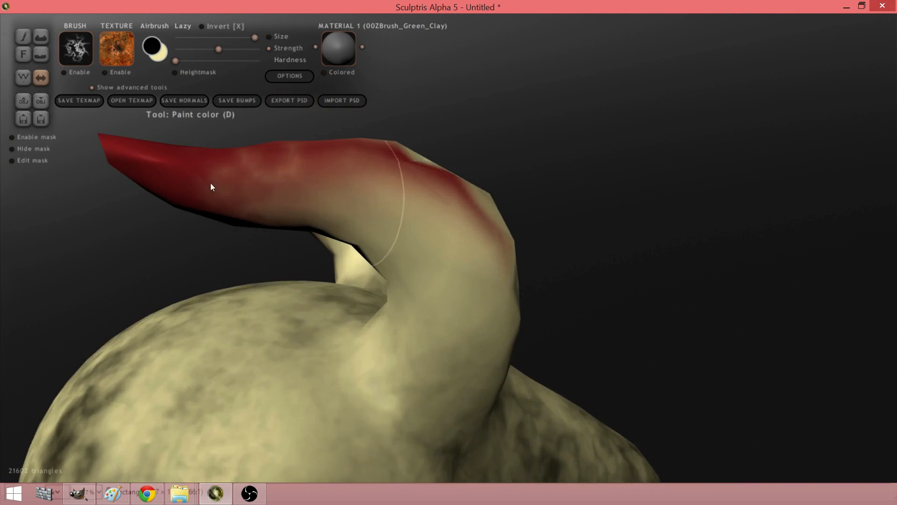
{"action": "mouse_move", "coordinate": [210, 183]}
{"action": "left_mouse_down"}
{"action": "mouse_move", "coordinate": [163, 172]}
{"action": "mouse_move", "coordinate": [153, 145]}
{"action": "mouse_move", "coordinate": [294, 184]}
{"action": "mouse_move", "coordinate": [376, 186]}
{"action": "mouse_move", "coordinate": [477, 215]}
{"action": "mouse_move", "coordinate": [499, 261]}
{"action": "left_mouse_up"}
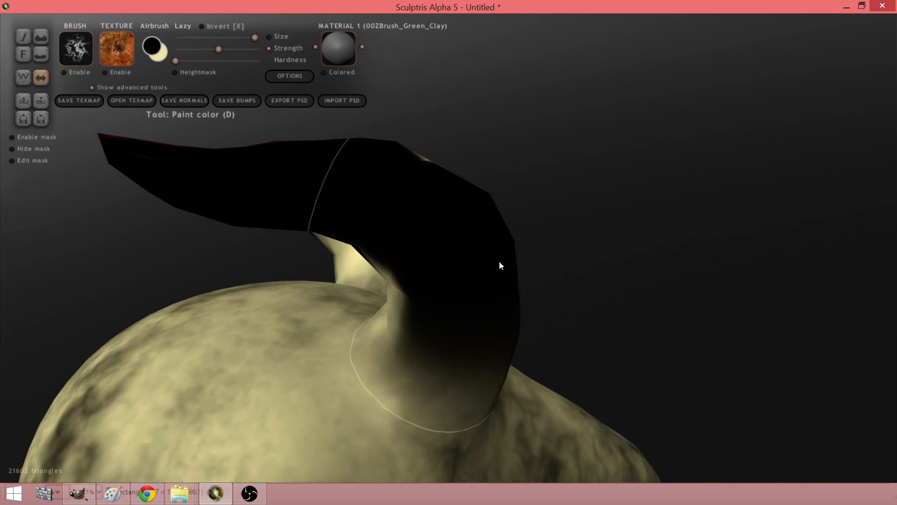
{"action": "mouse_move", "coordinate": [499, 260]}
{"action": "right_mouse_down"}
{"action": "mouse_move", "coordinate": [204, 378]}
{"action": "mouse_move", "coordinate": [515, 171]}
{"action": "right_mouse_up"}
{"action": "mouse_move", "coordinate": [516, 172]}
{"action": "left_mouse_down"}
{"action": "mouse_move", "coordinate": [621, 104]}
{"action": "mouse_move", "coordinate": [653, 98]}
{"action": "mouse_move", "coordinate": [442, 201]}
{"action": "left_mouse_up"}
{"action": "mouse_move", "coordinate": [443, 201]}
{"action": "right_mouse_down"}
{"action": "mouse_move", "coordinate": [541, 186]}
{"action": "mouse_move", "coordinate": [522, 107]}
{"action": "mouse_move", "coordinate": [356, 199]}
{"action": "right_mouse_up"}
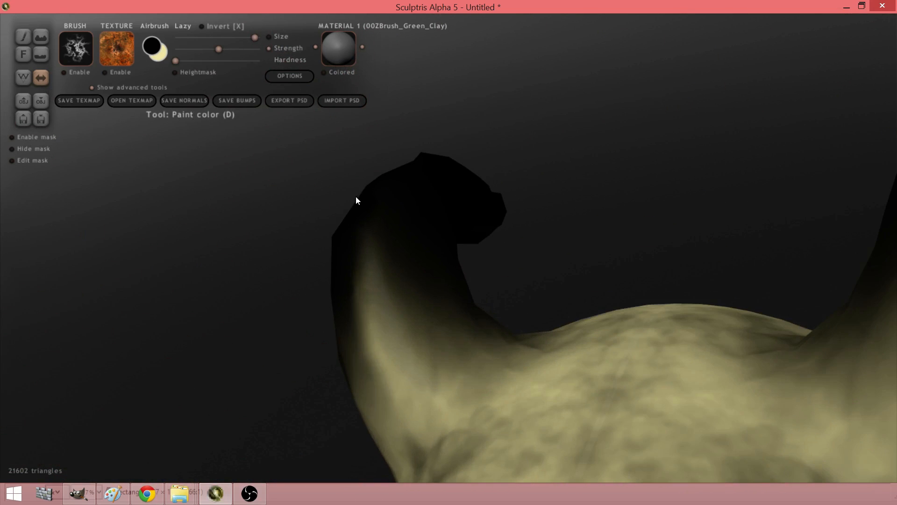
- Cover the remaining pale and red areas on the front and inner faces of the horns with black
{"action": "mouse_move", "coordinate": [356, 199]}
{"action": "left_mouse_down"}
{"action": "mouse_move", "coordinate": [368, 238]}
{"action": "mouse_move", "coordinate": [362, 328]}
{"action": "left_mouse_up"}
{"action": "mouse_move", "coordinate": [363, 331]}
{"action": "right_mouse_down"}
{"action": "mouse_move", "coordinate": [447, 300]}
{"action": "mouse_move", "coordinate": [499, 294]}
{"action": "right_mouse_up"}
{"action": "left_click_drag", "start_coordinate": [459, 328], "coordinate": [462, 332]}
{"action": "right_click_drag", "start_coordinate": [461, 331], "coordinate": [626, 197]}
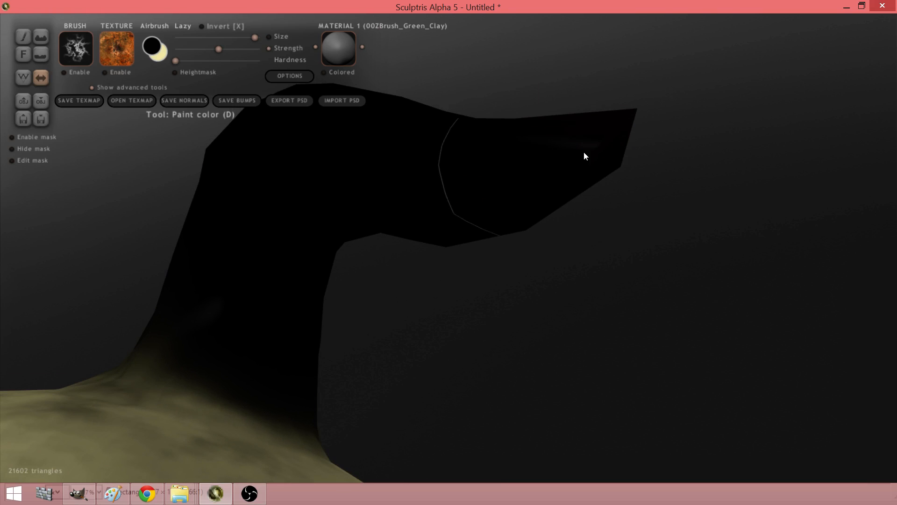
{"action": "right_click_drag", "start_coordinate": [253, 234], "coordinate": [282, 180]}
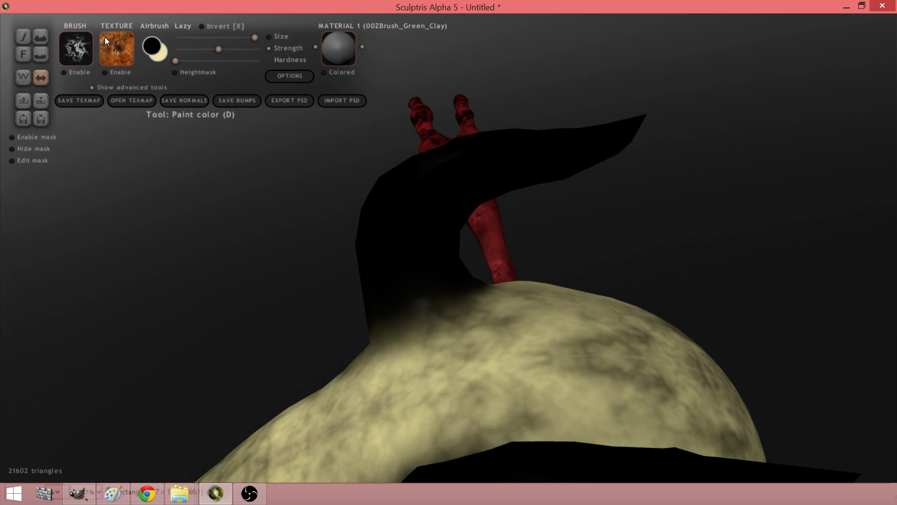
- Enable the dirt2 brush mask and brush mottled black around the bases of the horns to blend them into the skull
{"action": "left_click", "coordinate": [73, 53]}
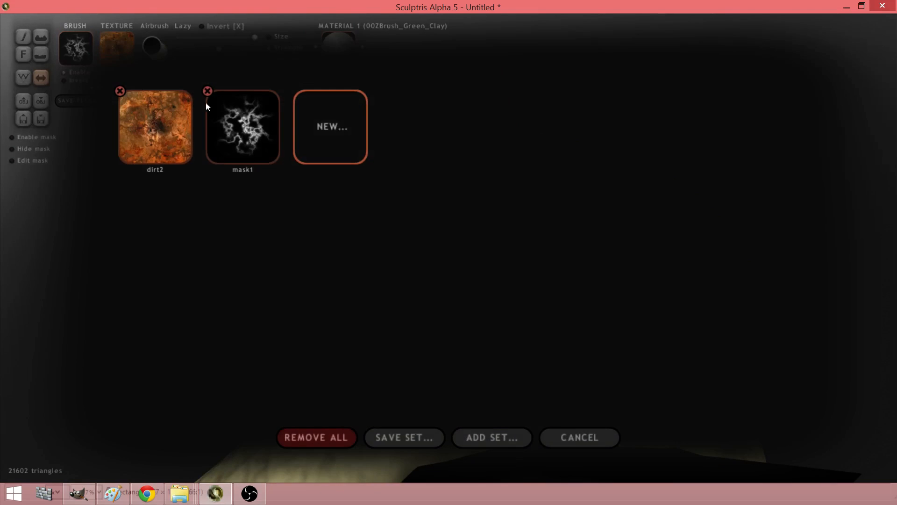
{"action": "left_click", "coordinate": [150, 129]}
{"action": "mouse_move", "coordinate": [327, 139]}
{"action": "right_mouse_down"}
{"action": "mouse_move", "coordinate": [605, 211]}
{"action": "mouse_move", "coordinate": [434, 329]}
{"action": "mouse_move", "coordinate": [378, 174]}
{"action": "right_mouse_up"}
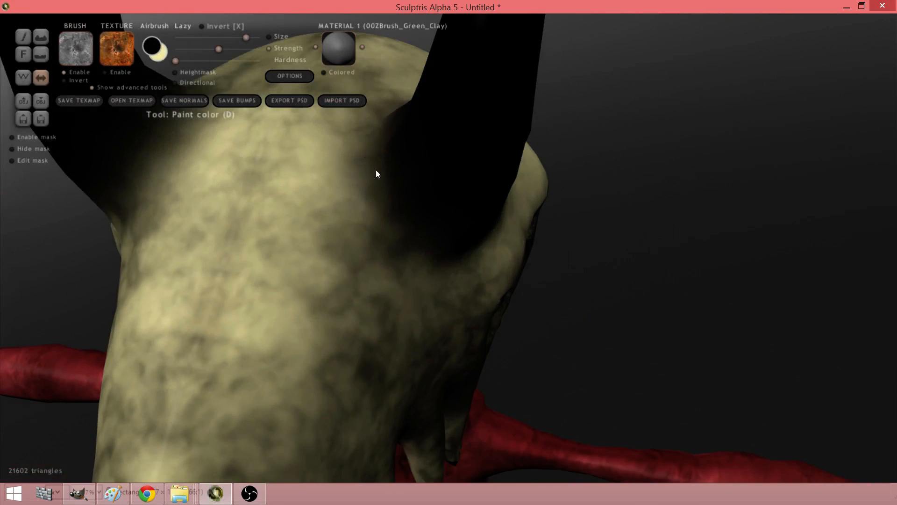
{"action": "right_click_drag", "start_coordinate": [568, 206], "coordinate": [260, 139]}
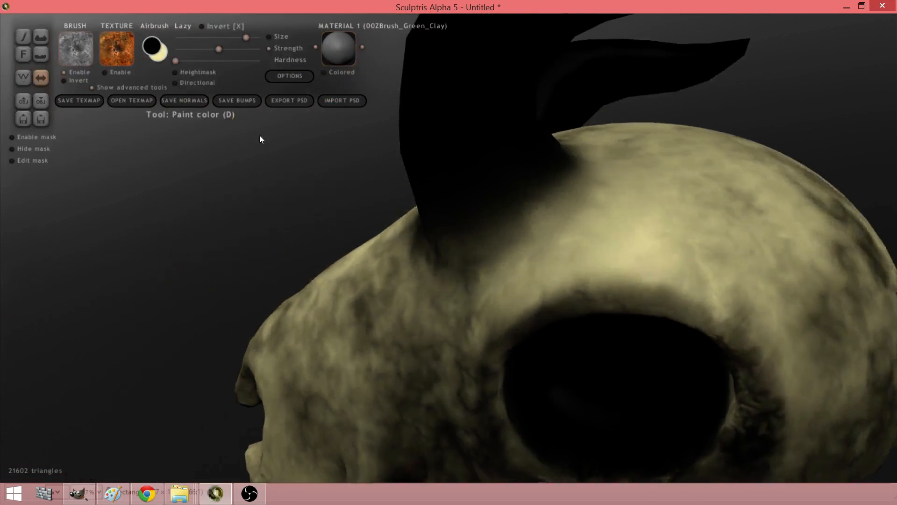
{"action": "mouse_move", "coordinate": [444, 233]}
{"action": "left_mouse_down"}
{"action": "mouse_move", "coordinate": [483, 172]}
{"action": "mouse_move", "coordinate": [555, 113]}
{"action": "left_mouse_up"}
{"action": "right_click_drag", "start_coordinate": [555, 113], "coordinate": [499, 169]}
{"action": "mouse_move", "coordinate": [499, 169]}
{"action": "left_mouse_down"}
{"action": "mouse_move", "coordinate": [531, 194]}
{"action": "mouse_move", "coordinate": [492, 257]}
{"action": "mouse_move", "coordinate": [573, 219]}
{"action": "left_mouse_up"}
- Switch the brush mask back to mask1 and paint crack-like black edges where the horns meet the skull
{"action": "left_click", "coordinate": [82, 57]}
{"action": "left_click", "coordinate": [221, 130]}
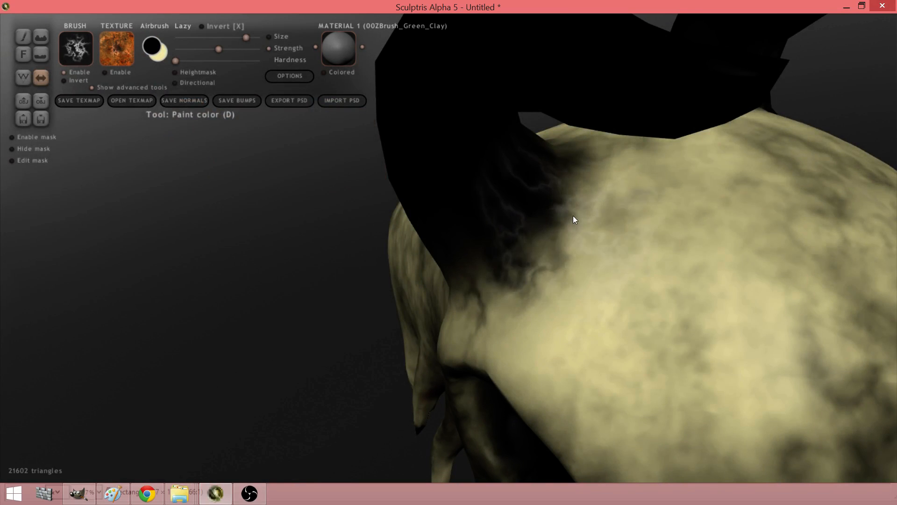
{"action": "left_click_drag", "start_coordinate": [275, 284], "coordinate": [374, 194]}
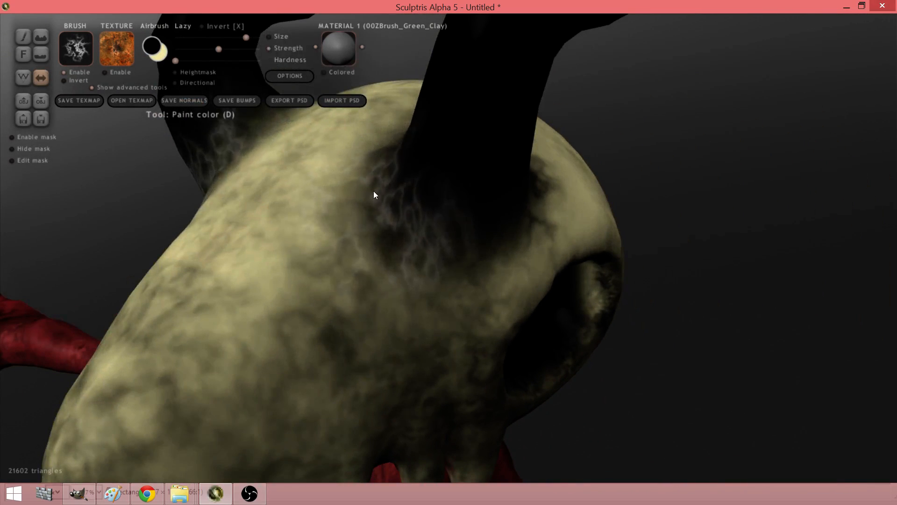
{"action": "key", "text": "ctrl+z"}
{"action": "key", "text": "ctrl+z"}
{"action": "key", "text": "ctrl+z"}
{"action": "key", "text": "ctrl+z"}
{"action": "key", "text": "ctrl+z"}
{"action": "key", "text": "ctrl+z"}
{"action": "key", "text": "ctrl+z"}
{"action": "key", "text": "ctrl+z"}
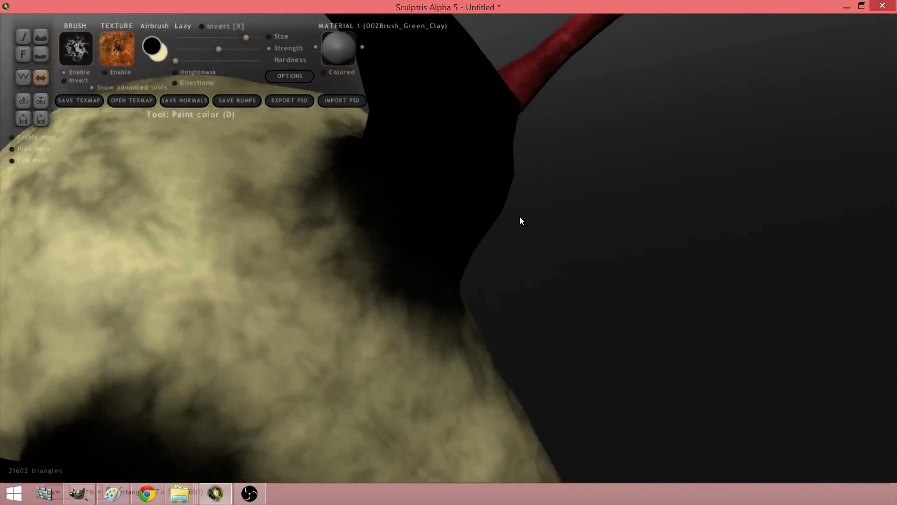
- Extend the cracked black edging around the remaining sides of the horn bases
{"action": "mouse_move", "coordinate": [425, 239]}
{"action": "left_mouse_down"}
{"action": "mouse_move", "coordinate": [358, 224]}
{"action": "mouse_move", "coordinate": [413, 272]}
{"action": "left_mouse_up"}
{"action": "scroll", "coordinate": [413, 272], "scroll_direction": "down", "scroll_amount": 8}
{"action": "left_click_drag", "start_coordinate": [580, 261], "coordinate": [351, 211]}
{"action": "mouse_move", "coordinate": [479, 234]}
{"action": "left_mouse_down"}
{"action": "mouse_move", "coordinate": [442, 248]}
{"action": "mouse_move", "coordinate": [450, 264]}
{"action": "mouse_move", "coordinate": [416, 252]}
{"action": "left_mouse_up"}
{"action": "scroll", "coordinate": [531, 253], "scroll_direction": "down", "scroll_amount": 6}
{"action": "mouse_move", "coordinate": [545, 252]}
{"action": "left_mouse_down"}
{"action": "mouse_move", "coordinate": [604, 183]}
{"action": "mouse_move", "coordinate": [734, 191]}
{"action": "mouse_move", "coordinate": [641, 211]}
{"action": "mouse_move", "coordinate": [391, 212]}
{"action": "mouse_move", "coordinate": [356, 204]}
{"action": "left_mouse_up"}
{"action": "scroll", "coordinate": [357, 204], "scroll_direction": "up", "scroll_amount": 8}
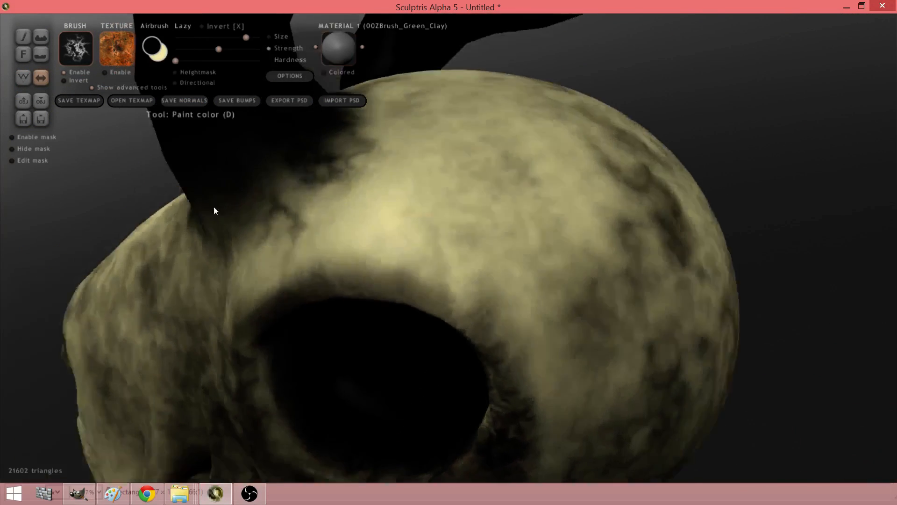
- Examine the black horns and mottled skull on the whole figure from the side and the front
{"action": "key", "text": "ctrl+z"}
{"action": "key", "text": "ctrl+z"}
{"action": "key", "text": "ctrl+z"}
{"action": "key", "text": "ctrl+z"}
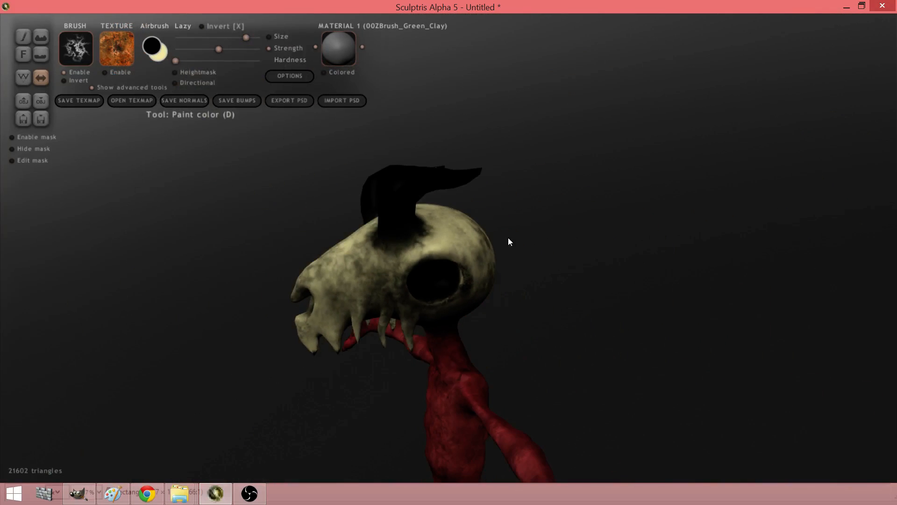
{"action": "key", "text": "ctrl+z"}
{"action": "key", "text": "ctrl+z"}
{"action": "key", "text": "ctrl+z"}
{"action": "key", "text": "ctrl+z"}
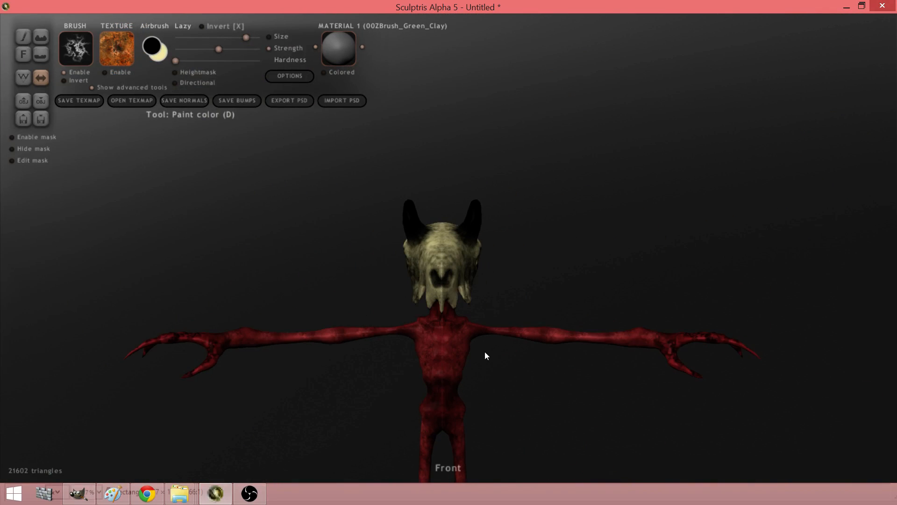
{"action": "key", "text": "ctrl+z"}
- Change the pale yellow paint colour to a fully saturated golden yellow
{"action": "left_click", "coordinate": [145, 50]}
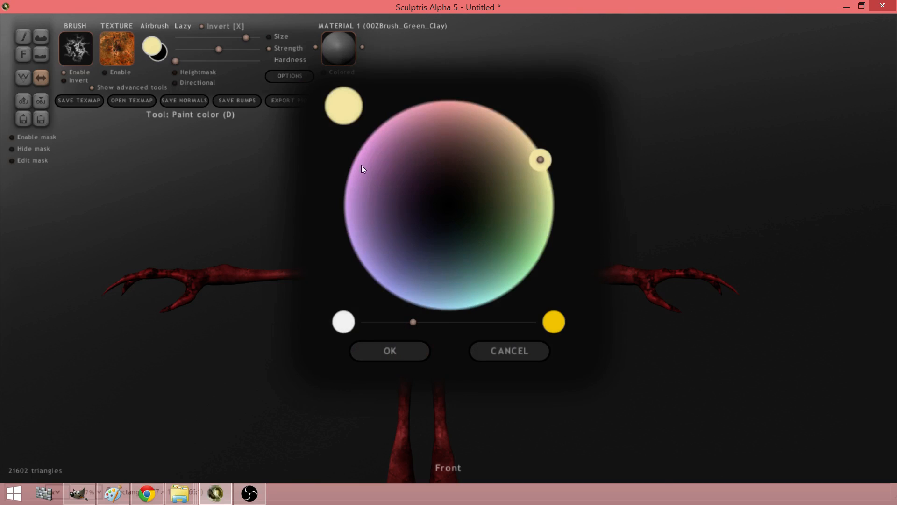
{"action": "left_click_drag", "start_coordinate": [449, 326], "coordinate": [537, 330]}
{"action": "left_click", "coordinate": [388, 353]}
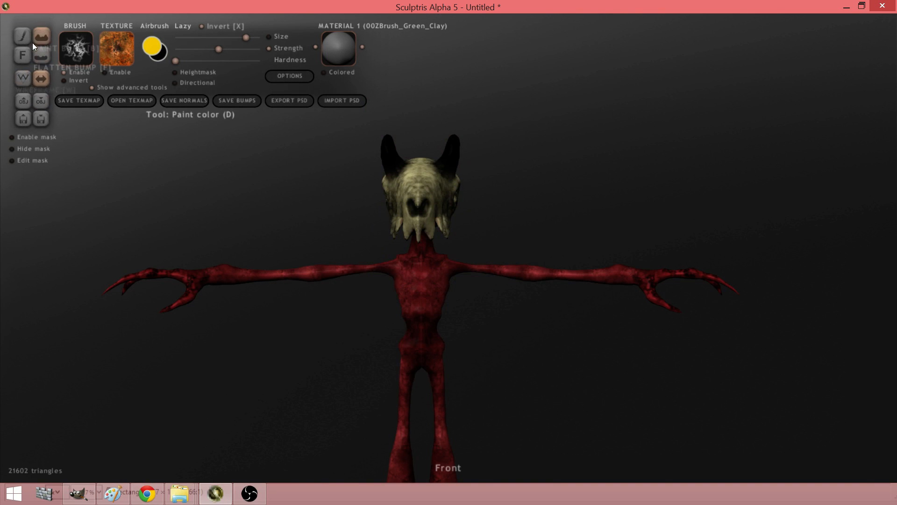
- Turn off the brush mask, set a small full-strength brush and paint a solid yellow pupil inside the black eye socket
{"action": "left_click_drag", "start_coordinate": [601, 306], "coordinate": [492, 335]}
{"action": "scroll", "coordinate": [422, 183], "scroll_direction": "up", "scroll_amount": 5}
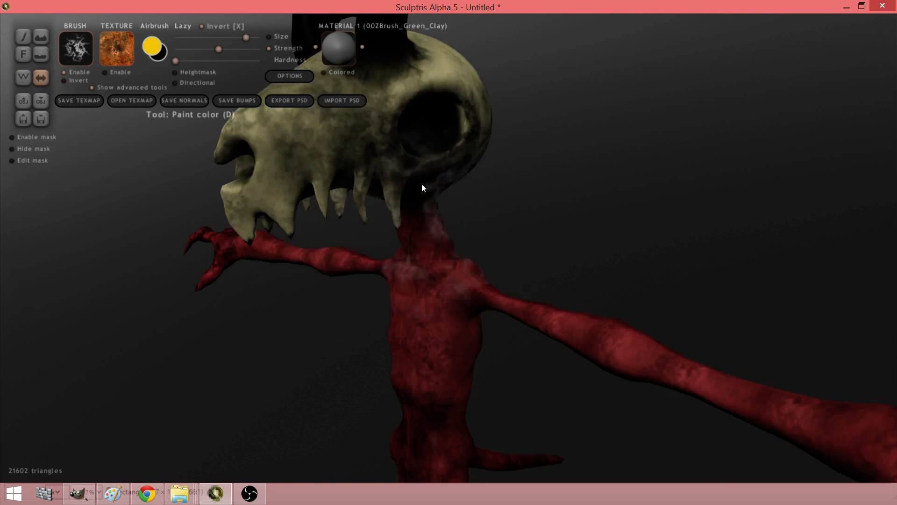
{"action": "middle_click_drag", "start_coordinate": [421, 183], "coordinate": [441, 219]}
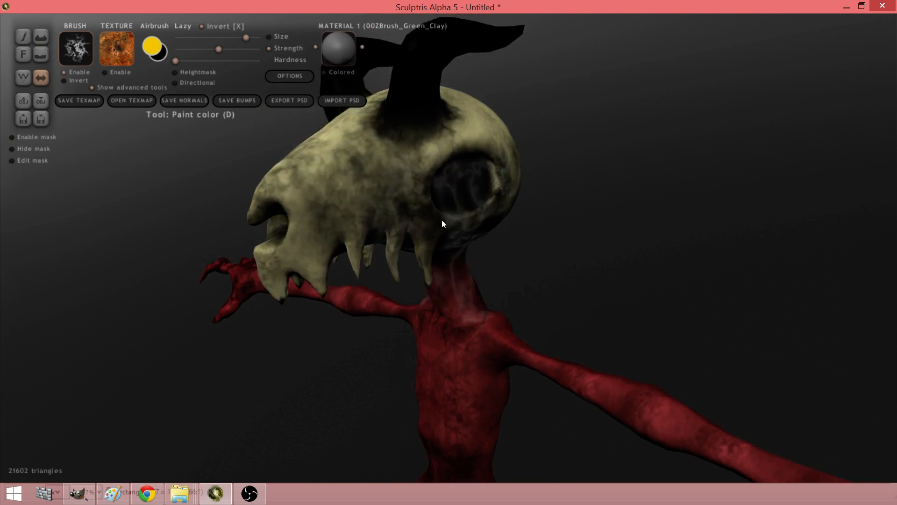
{"action": "left_click", "coordinate": [65, 71]}
{"action": "left_click_drag", "start_coordinate": [499, 231], "coordinate": [489, 180], "text": "shift"}
{"action": "scroll", "coordinate": [489, 181], "scroll_direction": "up", "scroll_amount": 5}
{"action": "middle_click_drag", "start_coordinate": [489, 181], "coordinate": [547, 324]}
{"action": "scroll", "coordinate": [535, 247], "scroll_direction": "down", "scroll_amount": 4, "text": "ctrl"}
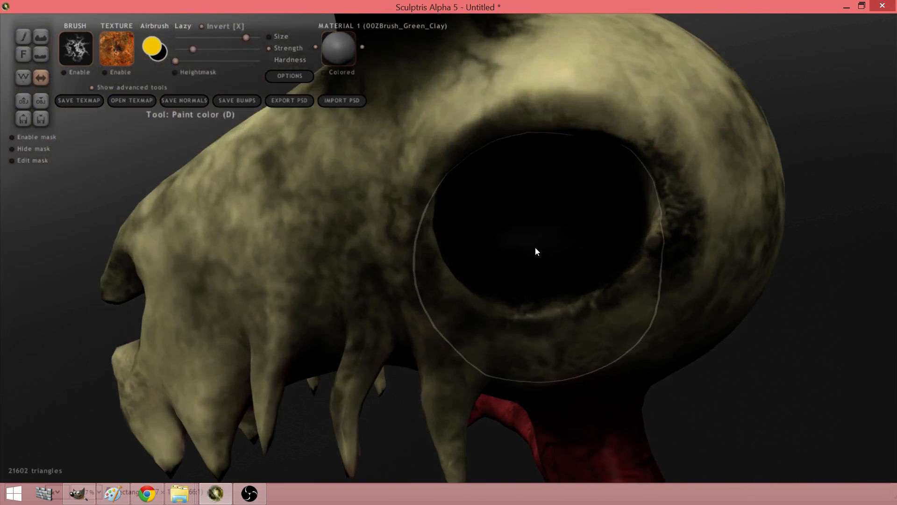
{"action": "scroll", "coordinate": [536, 246], "scroll_direction": "up", "scroll_amount": 3, "text": "ctrl"}
{"action": "scroll", "coordinate": [539, 244], "scroll_direction": "up", "scroll_amount": 4, "text": "ctrl"}
{"action": "scroll", "coordinate": [539, 243], "scroll_direction": "down", "scroll_amount": 6}
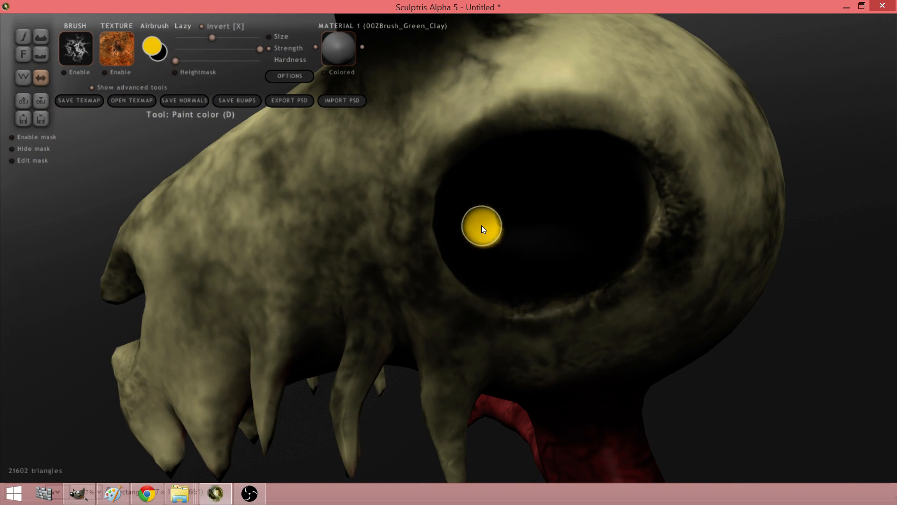
- Enlarge the brush, lower its strength and add a soft yellow glow around the pupil, undoing the trial dabs
{"action": "key", "text": "space"}
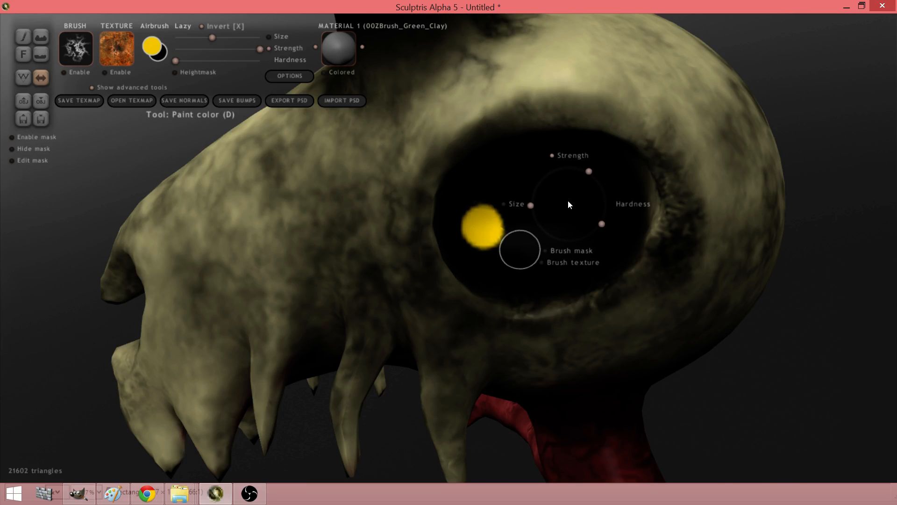
{"action": "mouse_move", "coordinate": [586, 171]}
{"action": "left_mouse_down"}
{"action": "mouse_move", "coordinate": [545, 185]}
{"action": "mouse_move", "coordinate": [536, 179]}
{"action": "left_mouse_up"}
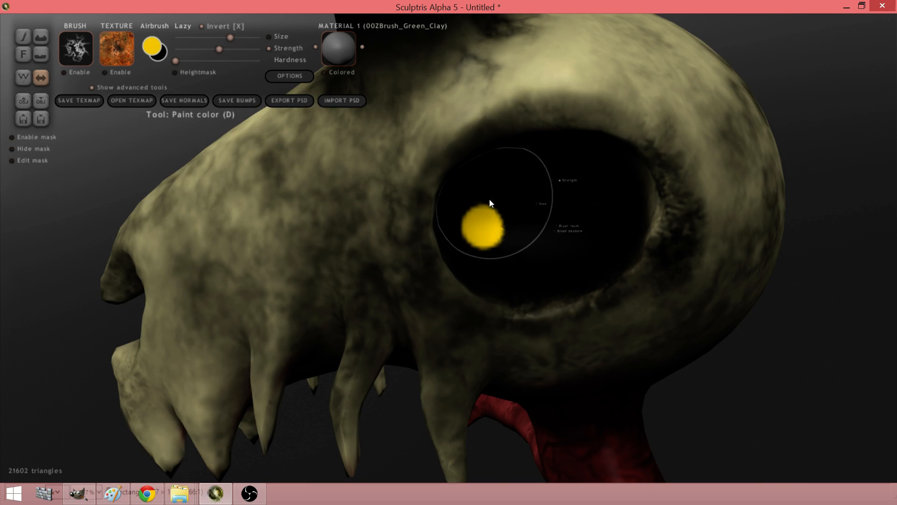
{"action": "left_click", "coordinate": [492, 226]}
{"action": "key", "text": "ctrl+z"}
{"action": "left_click", "coordinate": [482, 223]}
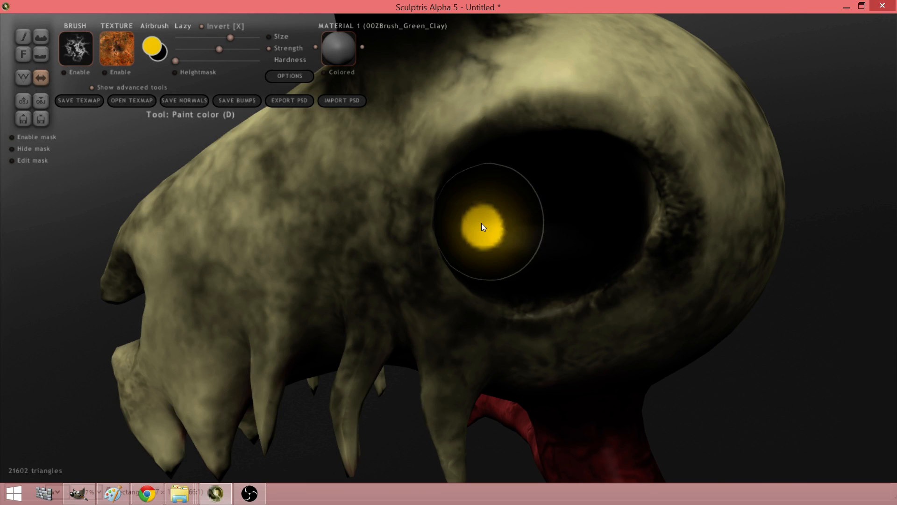
{"action": "key", "text": "ctrl+z"}
{"action": "left_click", "coordinate": [482, 225]}
{"action": "scroll", "coordinate": [610, 297], "scroll_direction": "down", "scroll_amount": 3}
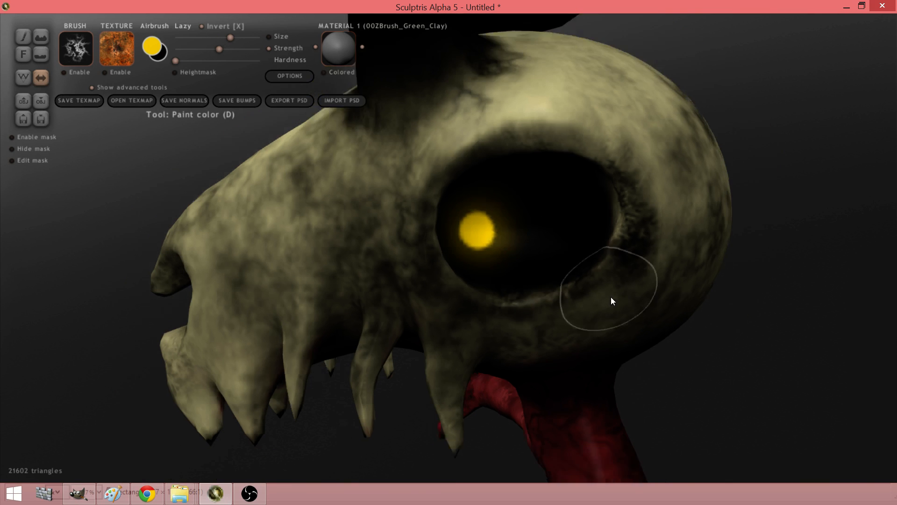
- Undo the yellow glow and the solid yellow pupil painted in the eye socket
{"action": "key", "text": "ctrl+z"}
{"action": "mouse_move", "coordinate": [604, 291]}
{"action": "right_mouse_down"}
{"action": "mouse_move", "coordinate": [618, 304]}
{"action": "mouse_move", "coordinate": [737, 301]}
{"action": "mouse_move", "coordinate": [640, 311]}
{"action": "mouse_move", "coordinate": [615, 261]}
{"action": "right_mouse_up"}
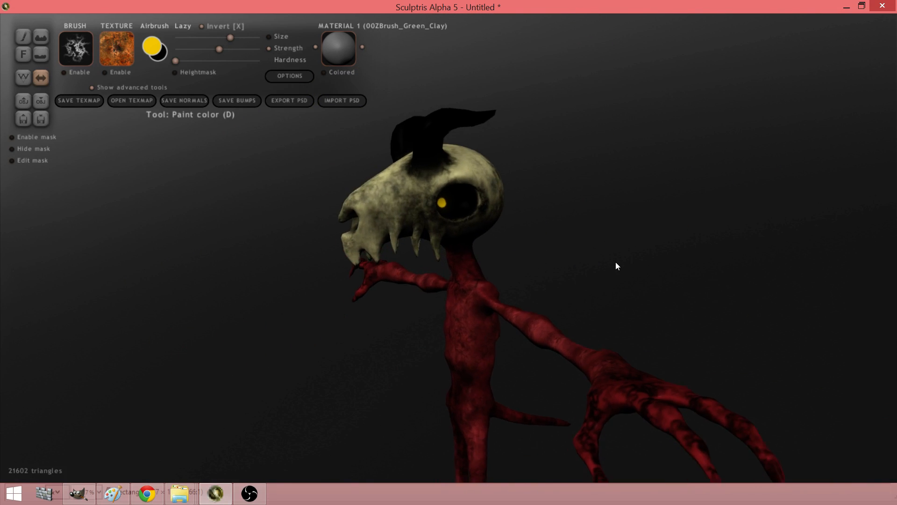
{"action": "key", "text": "ctrl+z"}
- Swap the paint colour to black and paint over the remaining light patches on the inner walls of the eye sockets
{"action": "scroll", "coordinate": [516, 242], "scroll_direction": "up", "scroll_amount": 5}
{"action": "key", "text": "x"}
{"action": "middle_click_drag", "start_coordinate": [503, 231], "coordinate": [418, 295]}
{"action": "scroll", "coordinate": [417, 295], "scroll_direction": "up", "scroll_amount": 3}
{"action": "right_click_drag", "start_coordinate": [417, 295], "coordinate": [575, 271]}
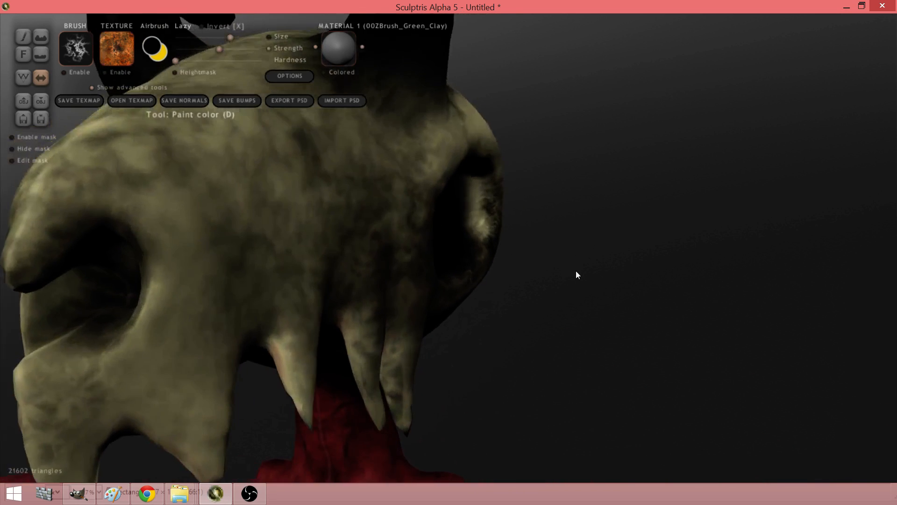
{"action": "scroll", "coordinate": [484, 242], "scroll_direction": "up", "scroll_amount": 5}
{"action": "middle_click_drag", "start_coordinate": [483, 242], "coordinate": [563, 327]}
{"action": "scroll", "coordinate": [511, 175], "scroll_direction": "down", "scroll_amount": 5}
{"action": "mouse_move", "coordinate": [507, 200]}
{"action": "left_mouse_down"}
{"action": "mouse_move", "coordinate": [541, 322]}
{"action": "mouse_move", "coordinate": [545, 237]}
{"action": "mouse_move", "coordinate": [522, 176]}
{"action": "mouse_move", "coordinate": [436, 146]}
{"action": "left_mouse_up"}
{"action": "right_click_drag", "start_coordinate": [547, 197], "coordinate": [280, 234]}
{"action": "right_click_drag", "start_coordinate": [509, 173], "coordinate": [395, 218]}
{"action": "left_click_drag", "start_coordinate": [466, 168], "coordinate": [517, 327]}
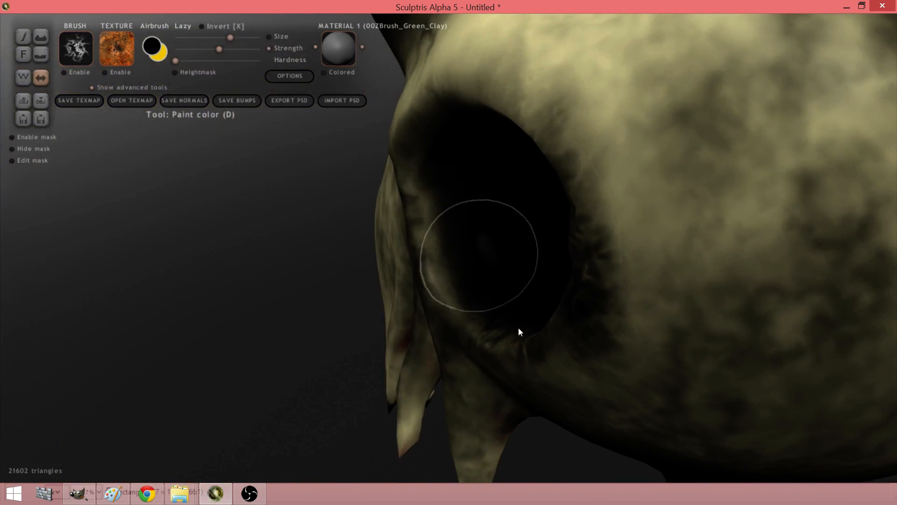
- Examine the blackened eye sockets, the legs and tail, and the whole figure from the side and the front
{"action": "scroll", "coordinate": [517, 327], "scroll_direction": "down", "scroll_amount": 5}
{"action": "right_click_drag", "start_coordinate": [458, 289], "coordinate": [680, 276]}
{"action": "scroll", "coordinate": [680, 277], "scroll_direction": "down", "scroll_amount": 4}
{"action": "right_click_drag", "start_coordinate": [476, 290], "coordinate": [787, 298]}
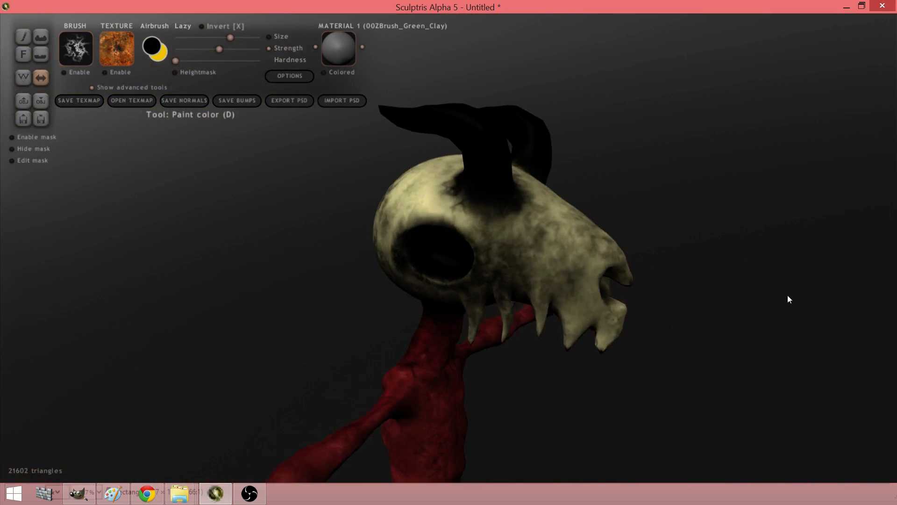
{"action": "scroll", "coordinate": [697, 314], "scroll_direction": "down", "scroll_amount": 3}
{"action": "right_click_drag", "start_coordinate": [697, 314], "coordinate": [673, 315]}
{"action": "scroll", "coordinate": [438, 292], "scroll_direction": "down", "scroll_amount": 3}
{"action": "right_click_drag", "start_coordinate": [432, 354], "coordinate": [472, 182], "text": "alt"}
{"action": "right_click_drag", "start_coordinate": [386, 271], "coordinate": [624, 290]}
{"action": "scroll", "coordinate": [623, 290], "scroll_direction": "up", "scroll_amount": 4}
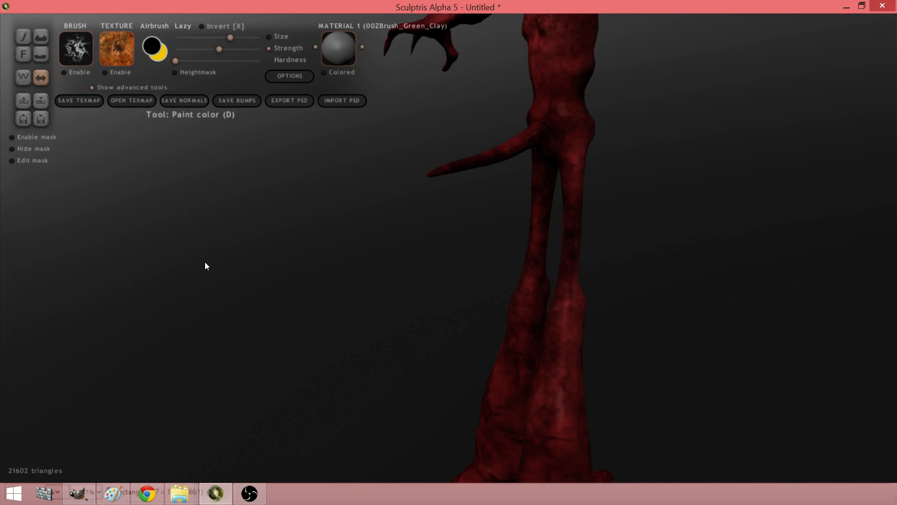
{"action": "right_click_drag", "start_coordinate": [205, 261], "coordinate": [610, 310]}
{"action": "scroll", "coordinate": [332, 321], "scroll_direction": "down", "scroll_amount": 4}
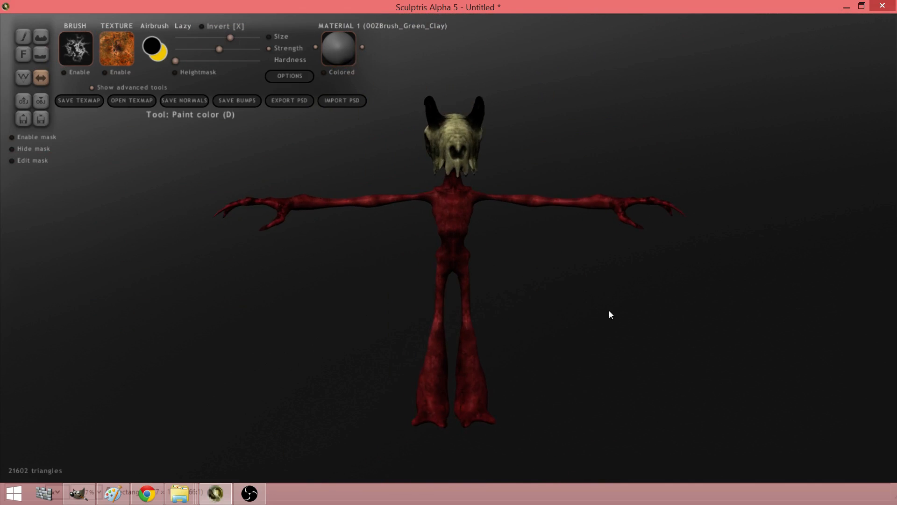
- Examine the blotched red paint on the torso and shoulders up close from several angles
{"action": "scroll", "coordinate": [425, 321], "scroll_direction": "up", "scroll_amount": 5}
{"action": "right_click_drag", "start_coordinate": [436, 272], "coordinate": [564, 307], "text": "shift"}
{"action": "scroll", "coordinate": [487, 337], "scroll_direction": "down", "scroll_amount": 4}
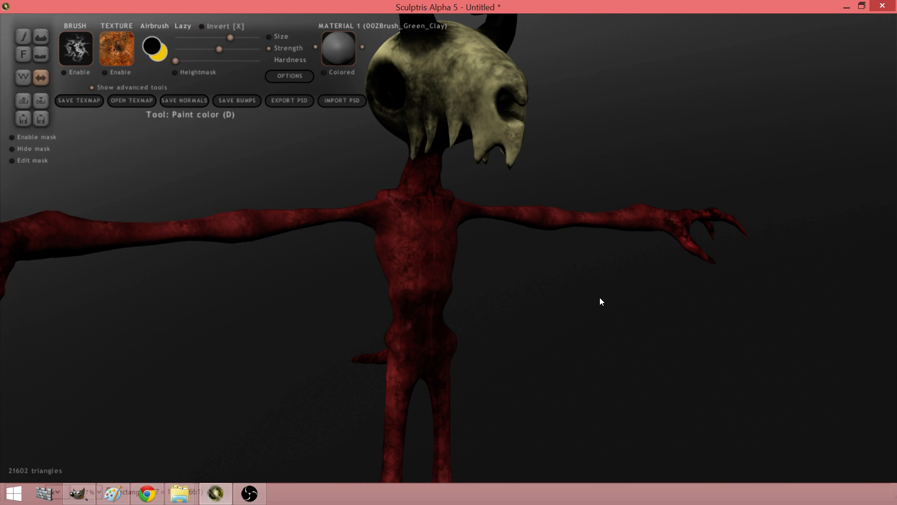
{"action": "scroll", "coordinate": [688, 223], "scroll_direction": "up", "scroll_amount": 5}
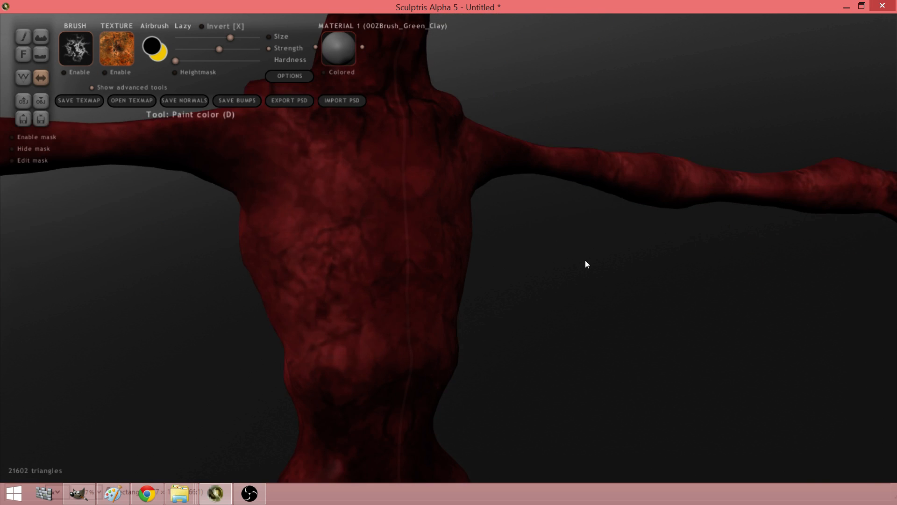
{"action": "left_click_drag", "start_coordinate": [575, 263], "coordinate": [825, 306]}
{"action": "left_click_drag", "start_coordinate": [332, 276], "coordinate": [615, 318]}
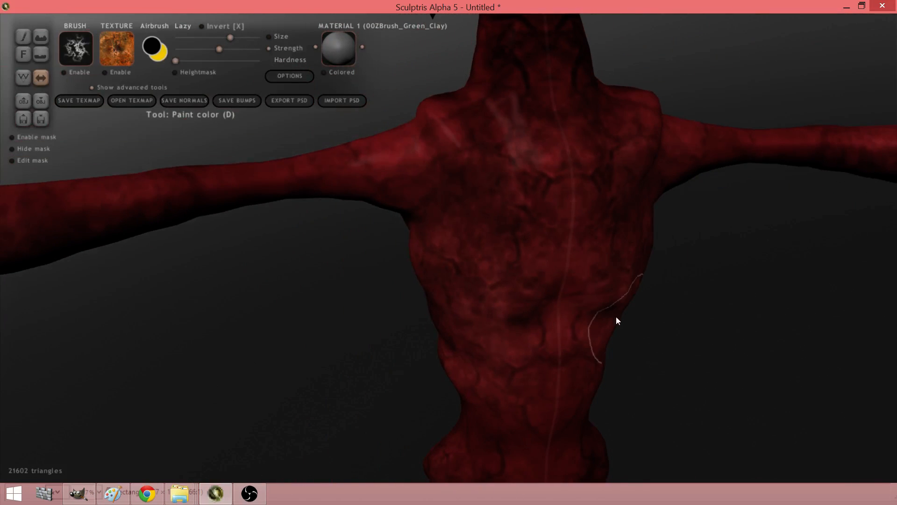